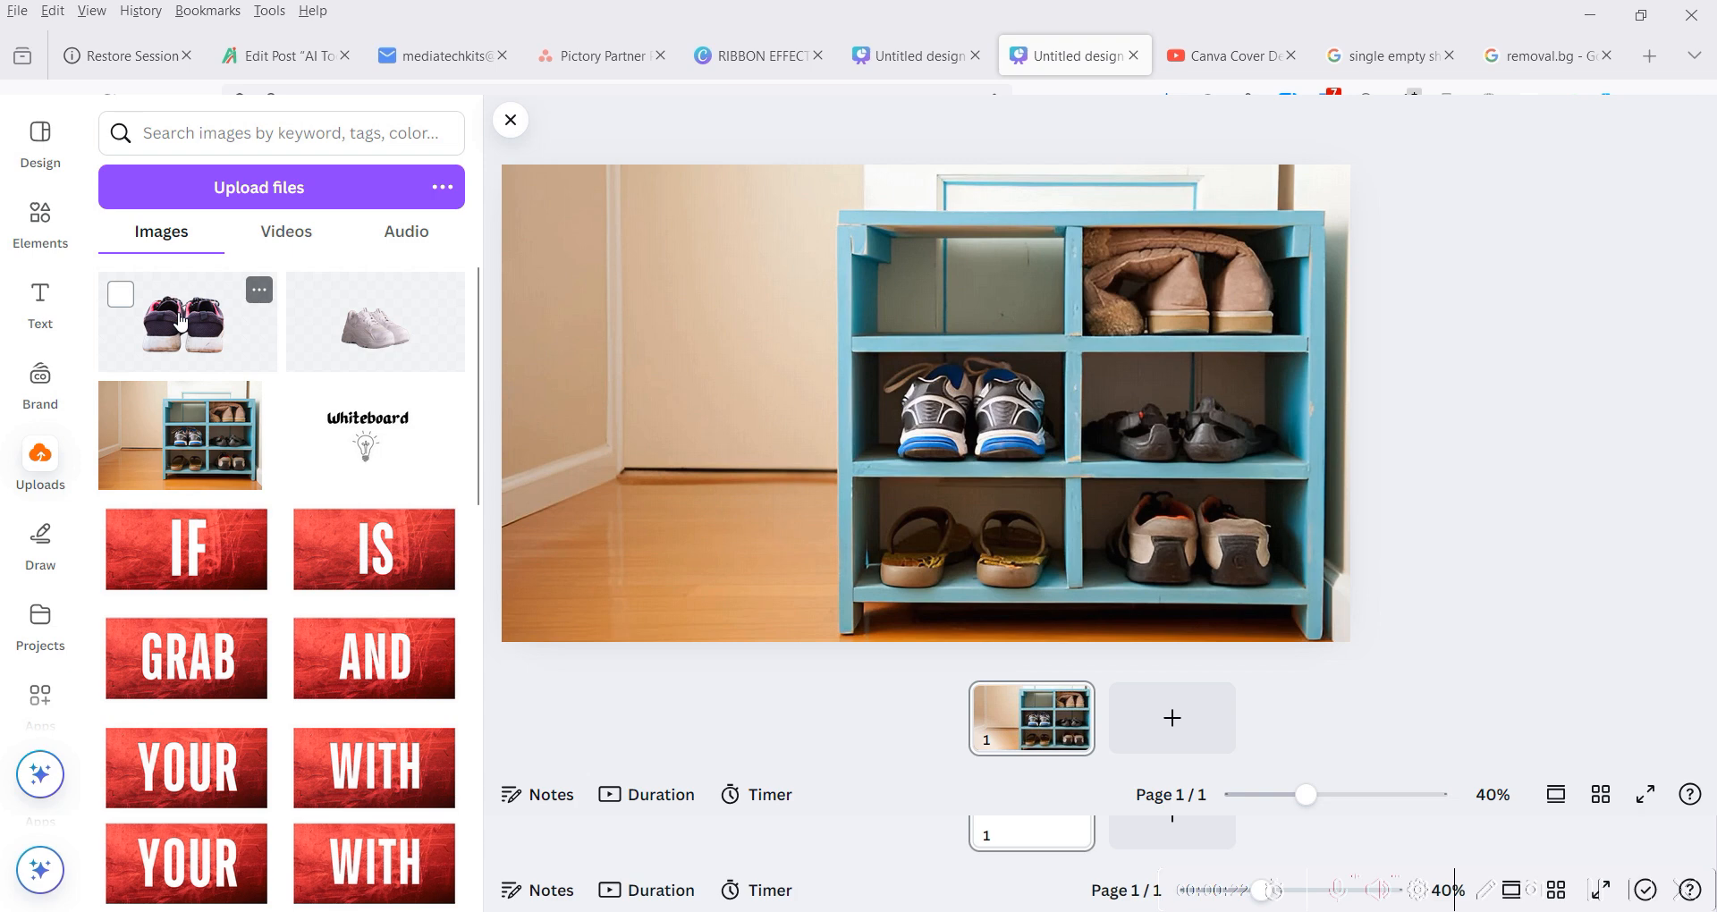
# - Add the uploaded dark sneakers image, crop its surplus margins and shrink it into the shoe rack's empty upper-left compartment
pyautogui.click(181, 320)
pyautogui.moveTo(1265, 394); pyautogui.dragTo(1078, 395)
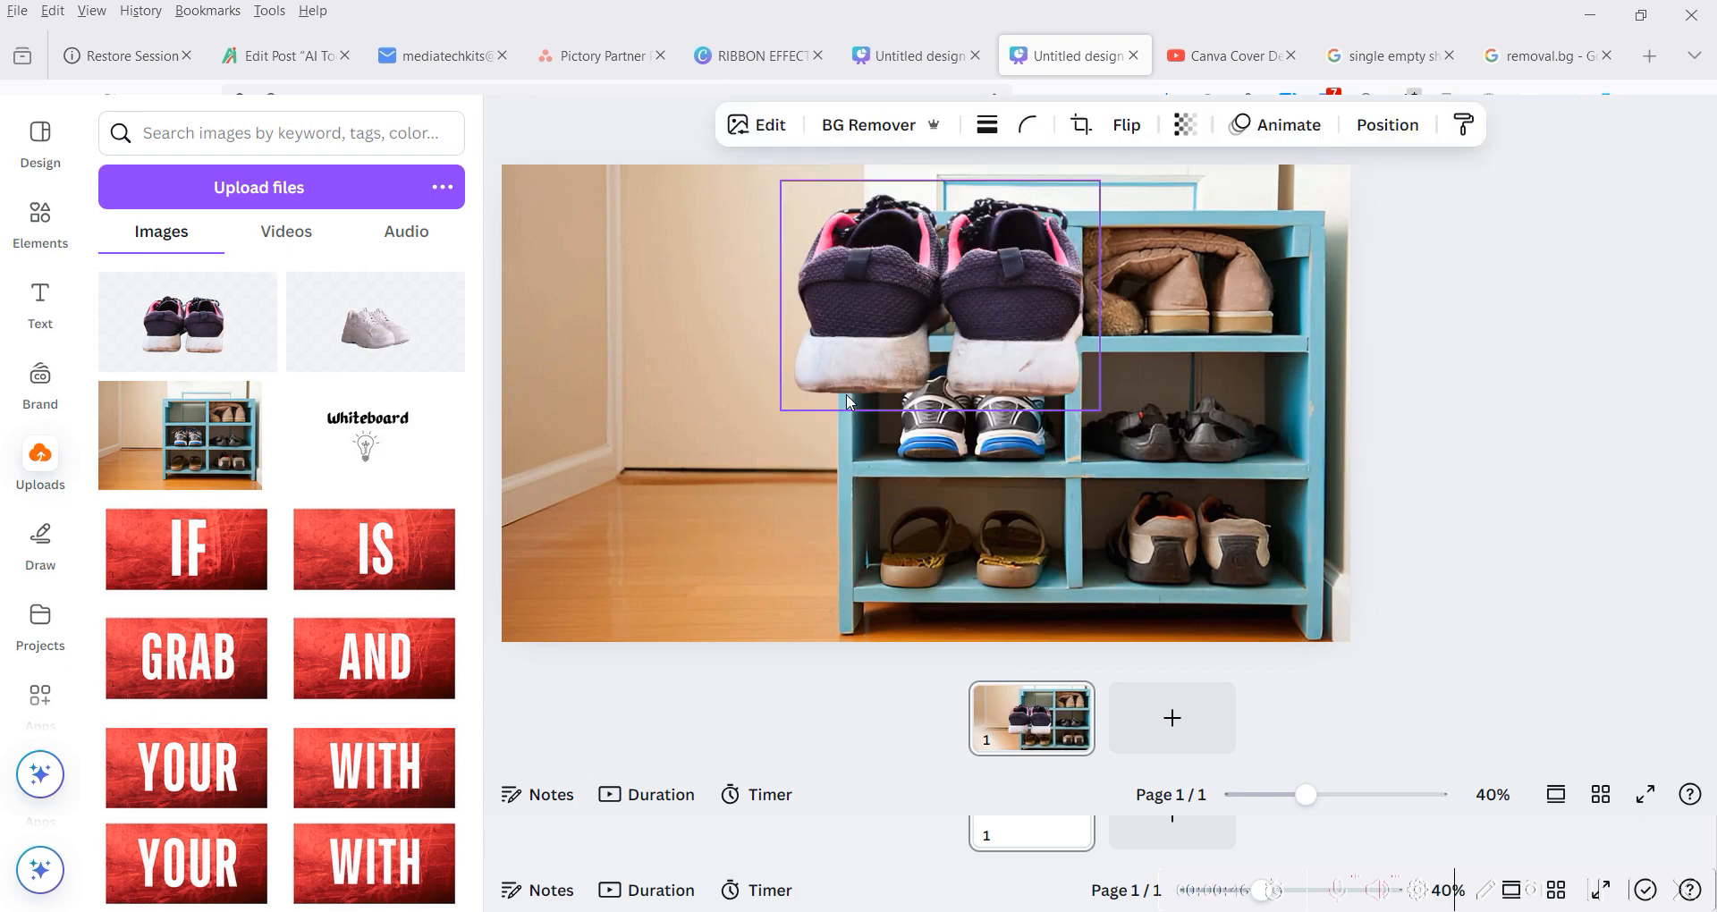
pyautogui.moveTo(846, 394); pyautogui.dragTo(897, 318)
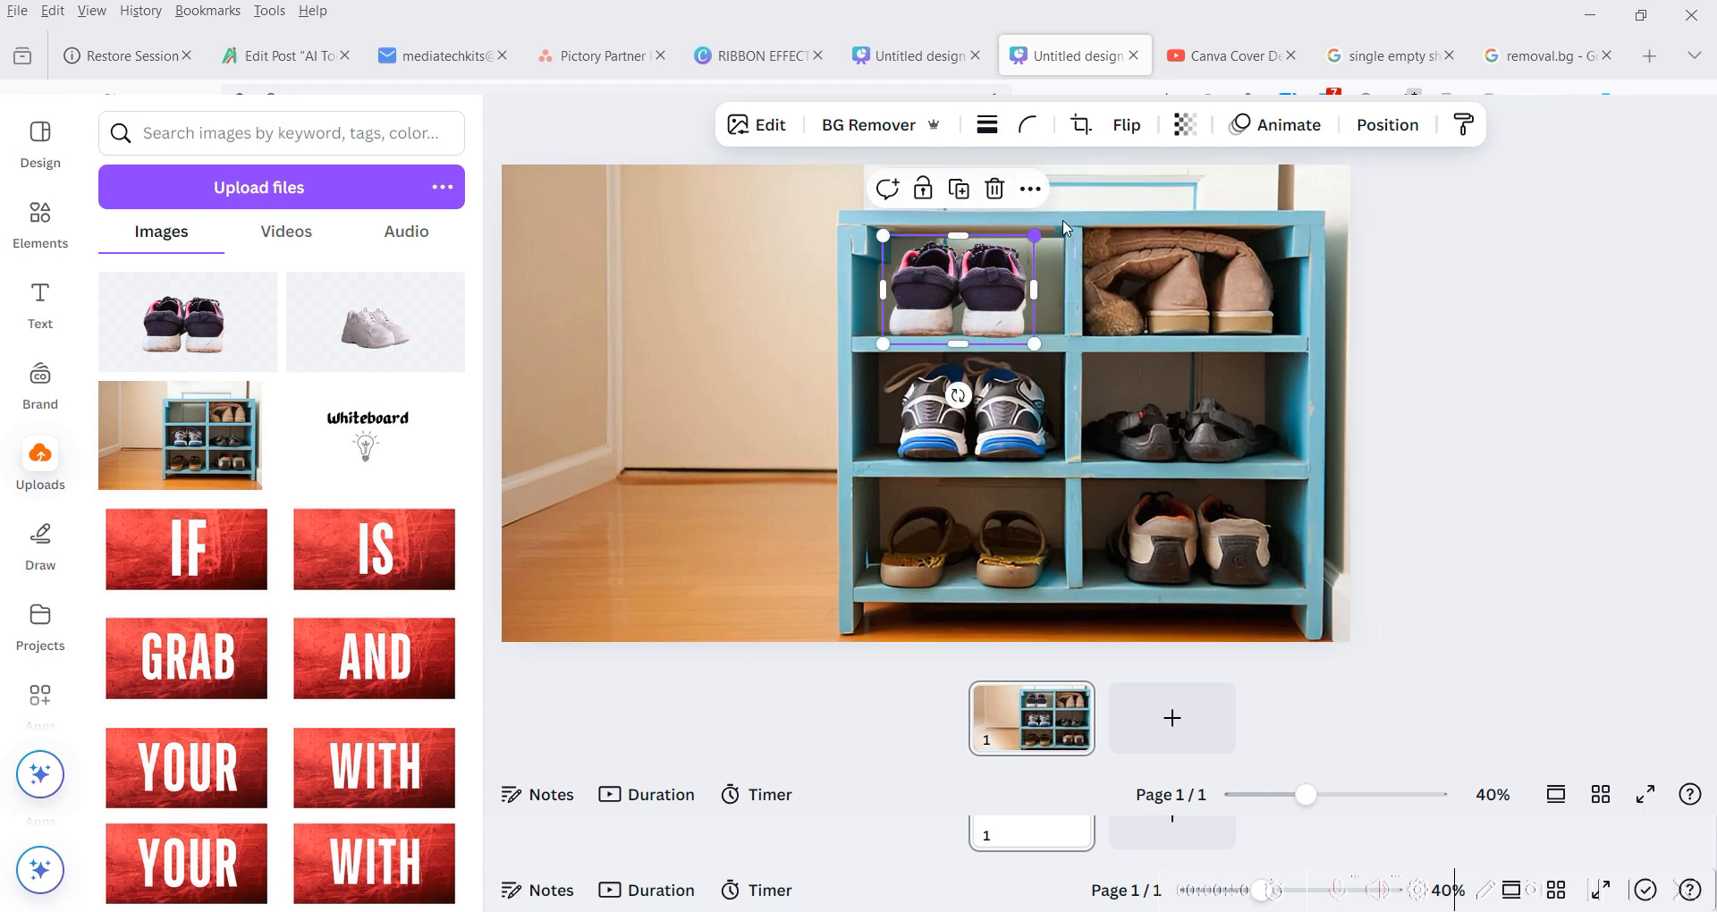
# - Fine-tune the dark sneakers' size and position so they rest on the rack's upper-left shelf
pyautogui.moveTo(1034, 236); pyautogui.dragTo(1064, 218)
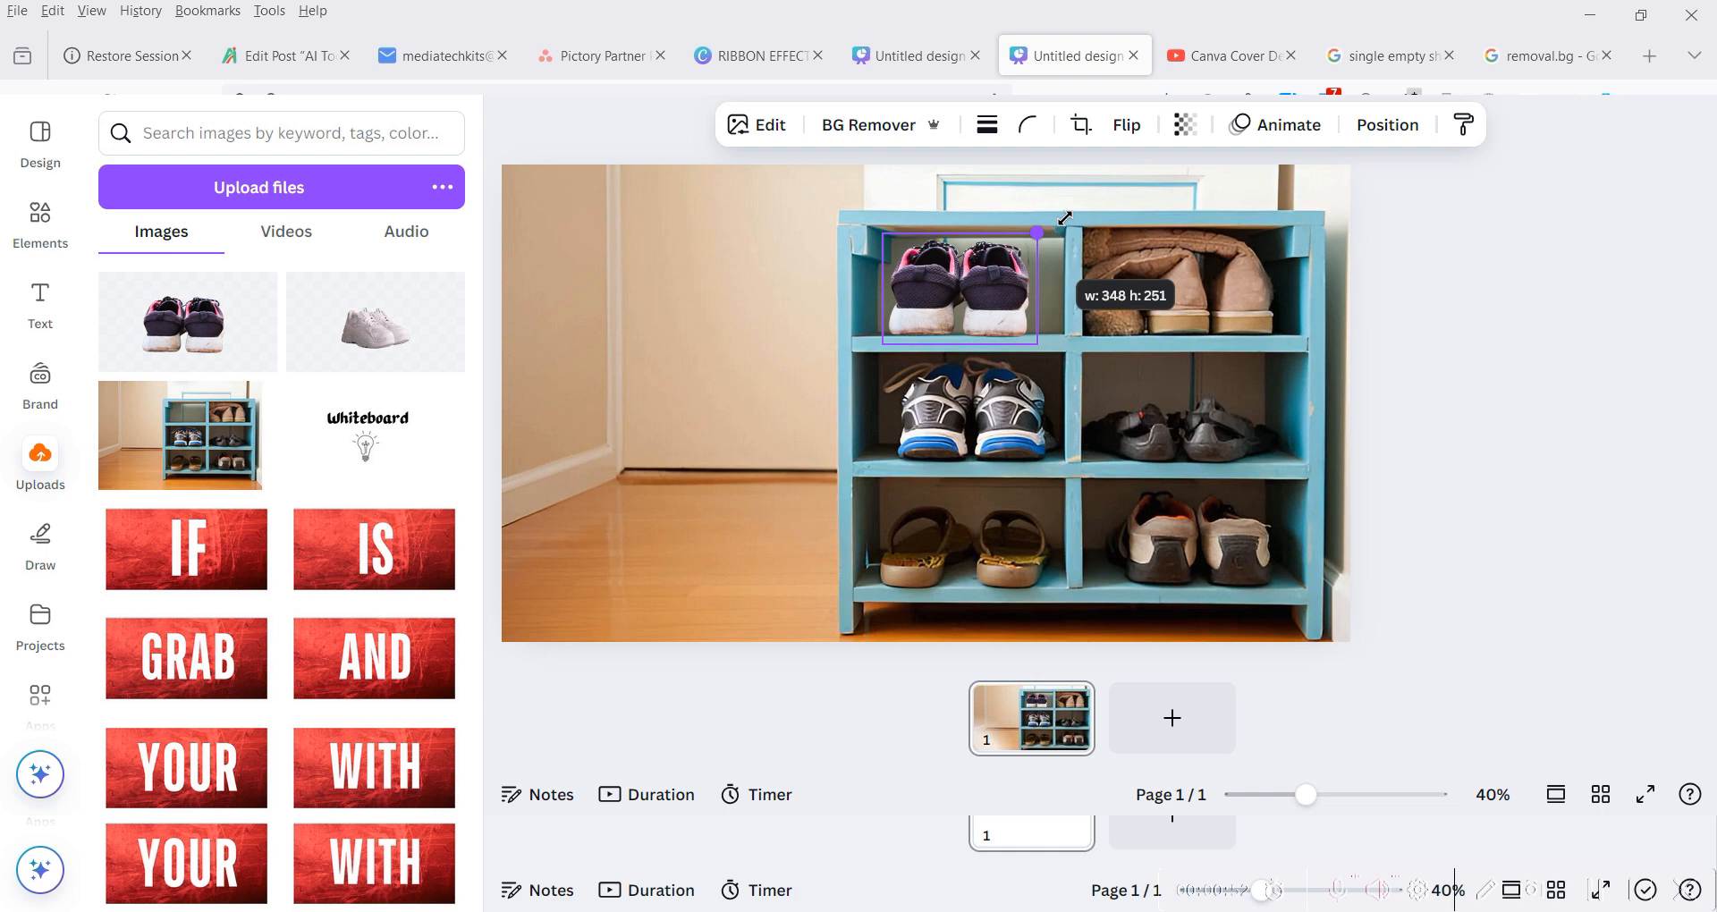
pyautogui.moveTo(1065, 218); pyautogui.dragTo(1065, 215)
pyautogui.moveTo(1018, 296)
pyautogui.mouseDown()
pyautogui.moveTo(992, 277)
pyautogui.moveTo(1005, 297)
pyautogui.mouseUp()
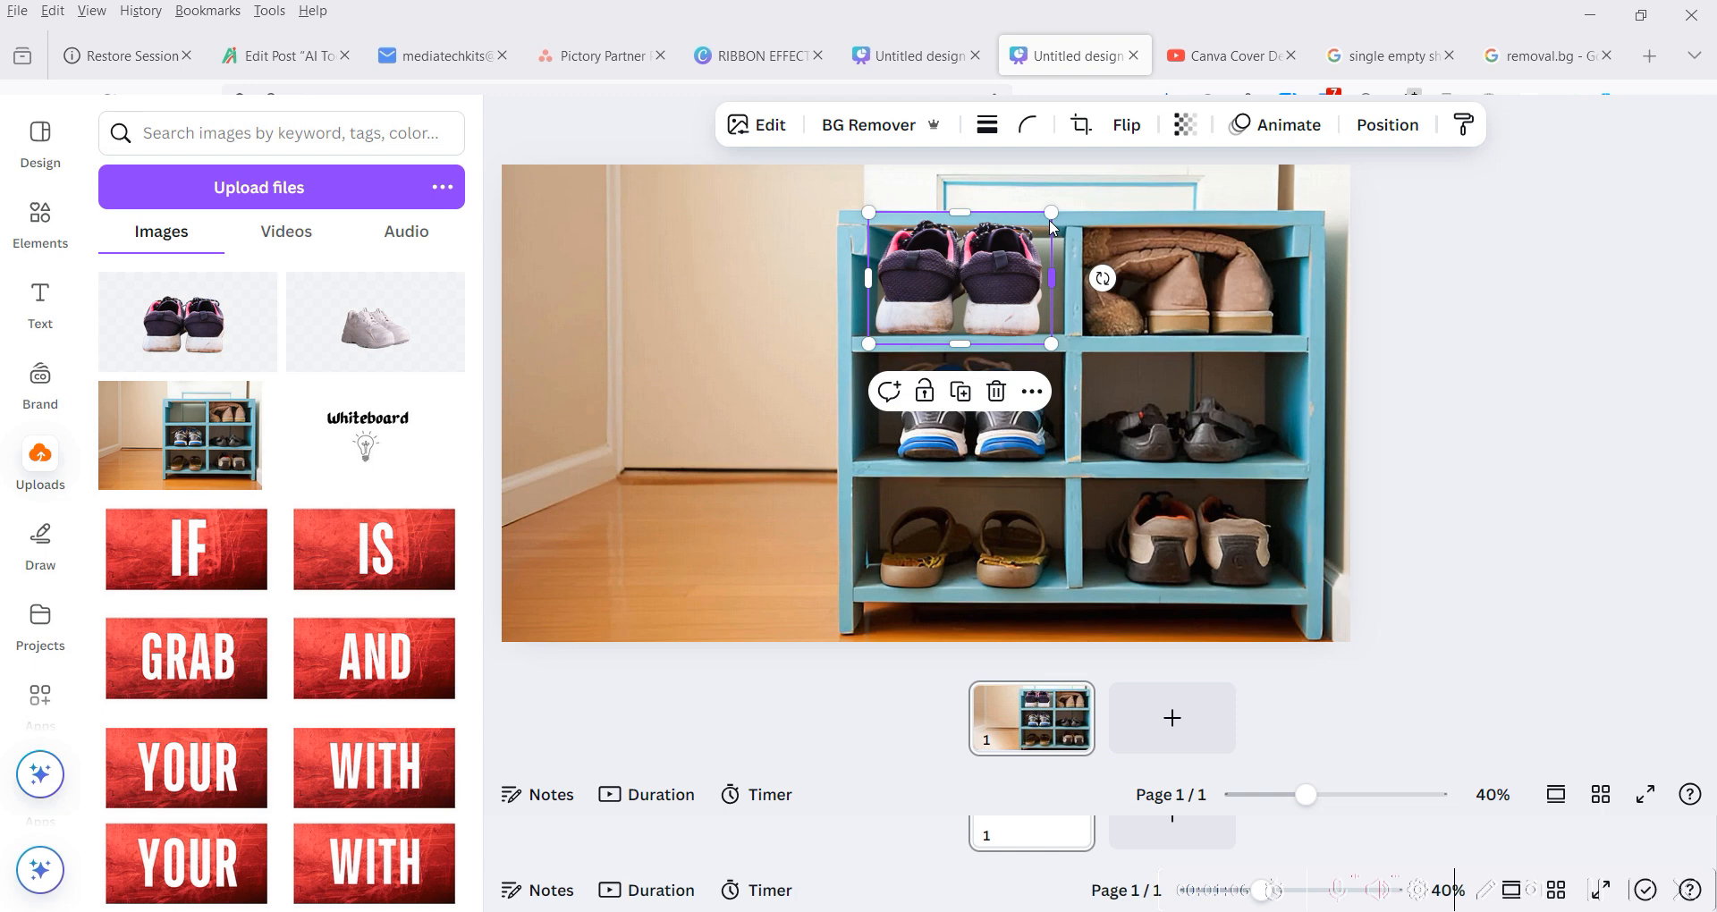
pyautogui.moveTo(1051, 214); pyautogui.dragTo(1039, 222)
pyautogui.moveTo(989, 292); pyautogui.dragTo(998, 306)
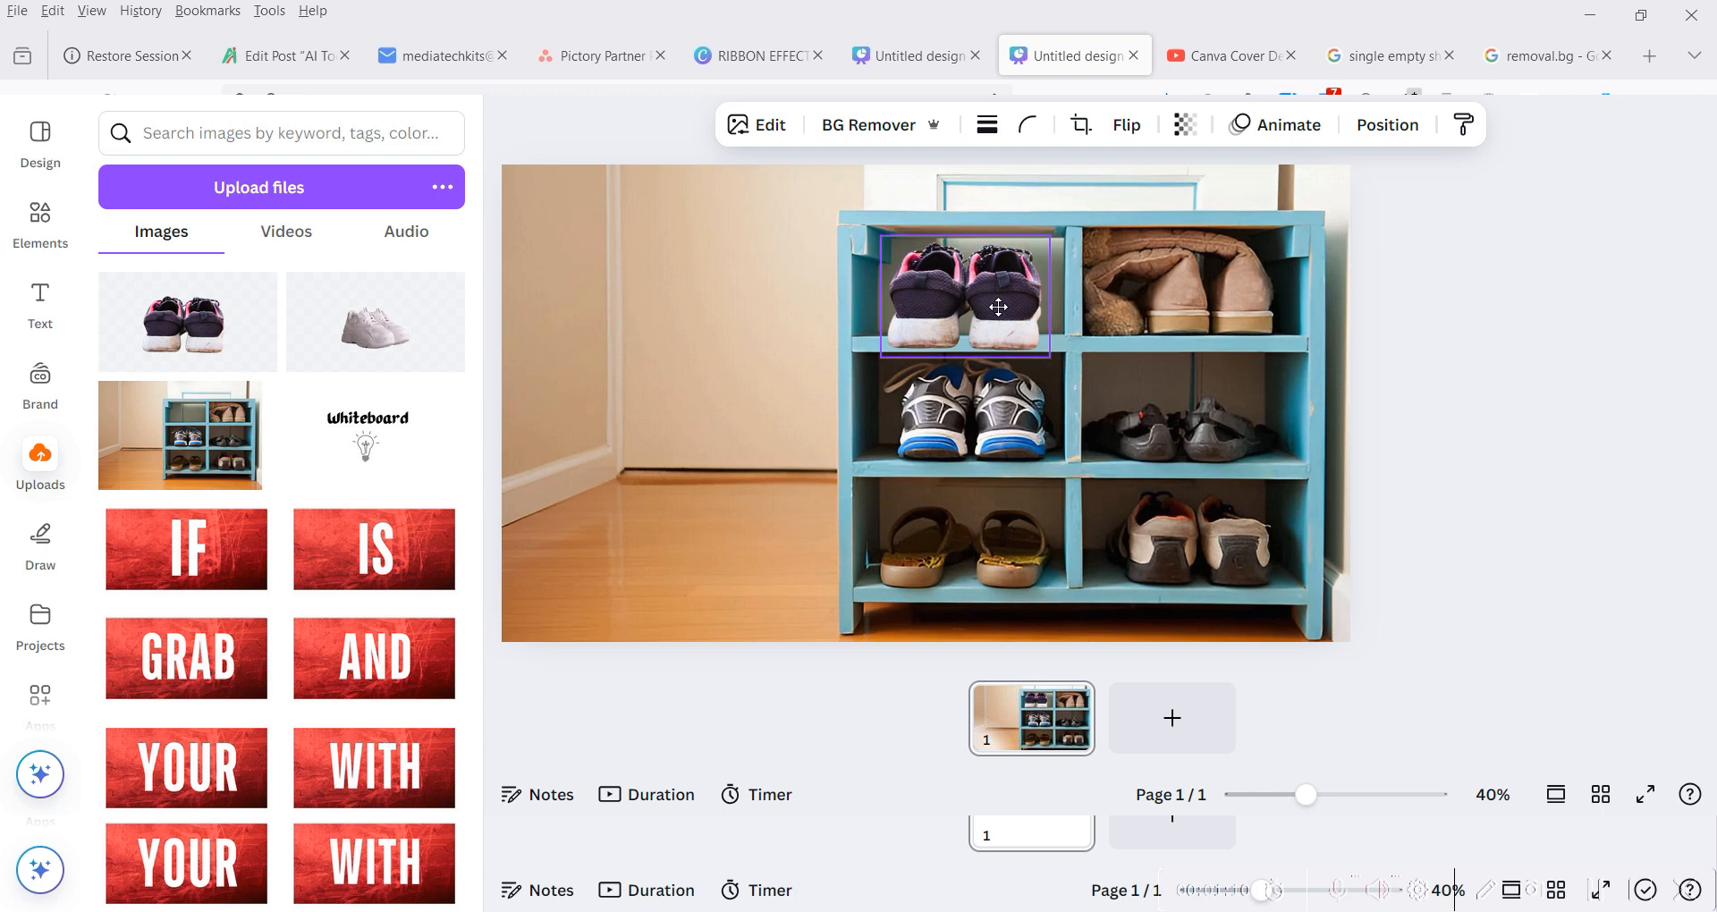
pyautogui.moveTo(998, 307); pyautogui.dragTo(1005, 298)
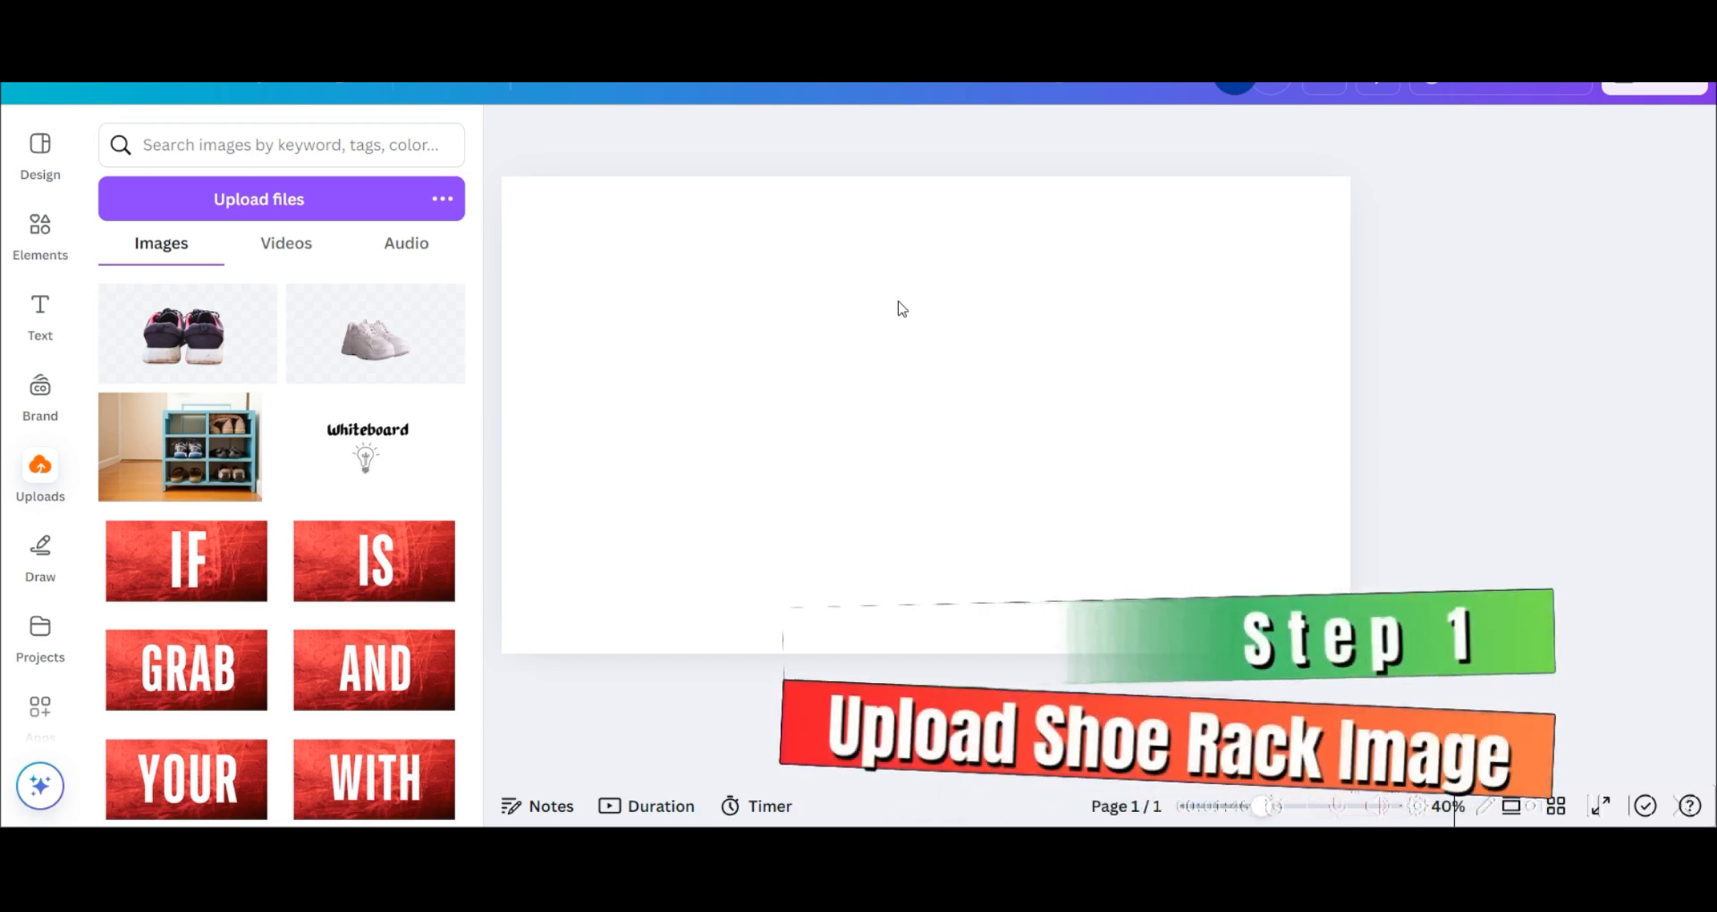
# - Search the elements library for "shoe rack"
pyautogui.click(40, 225)
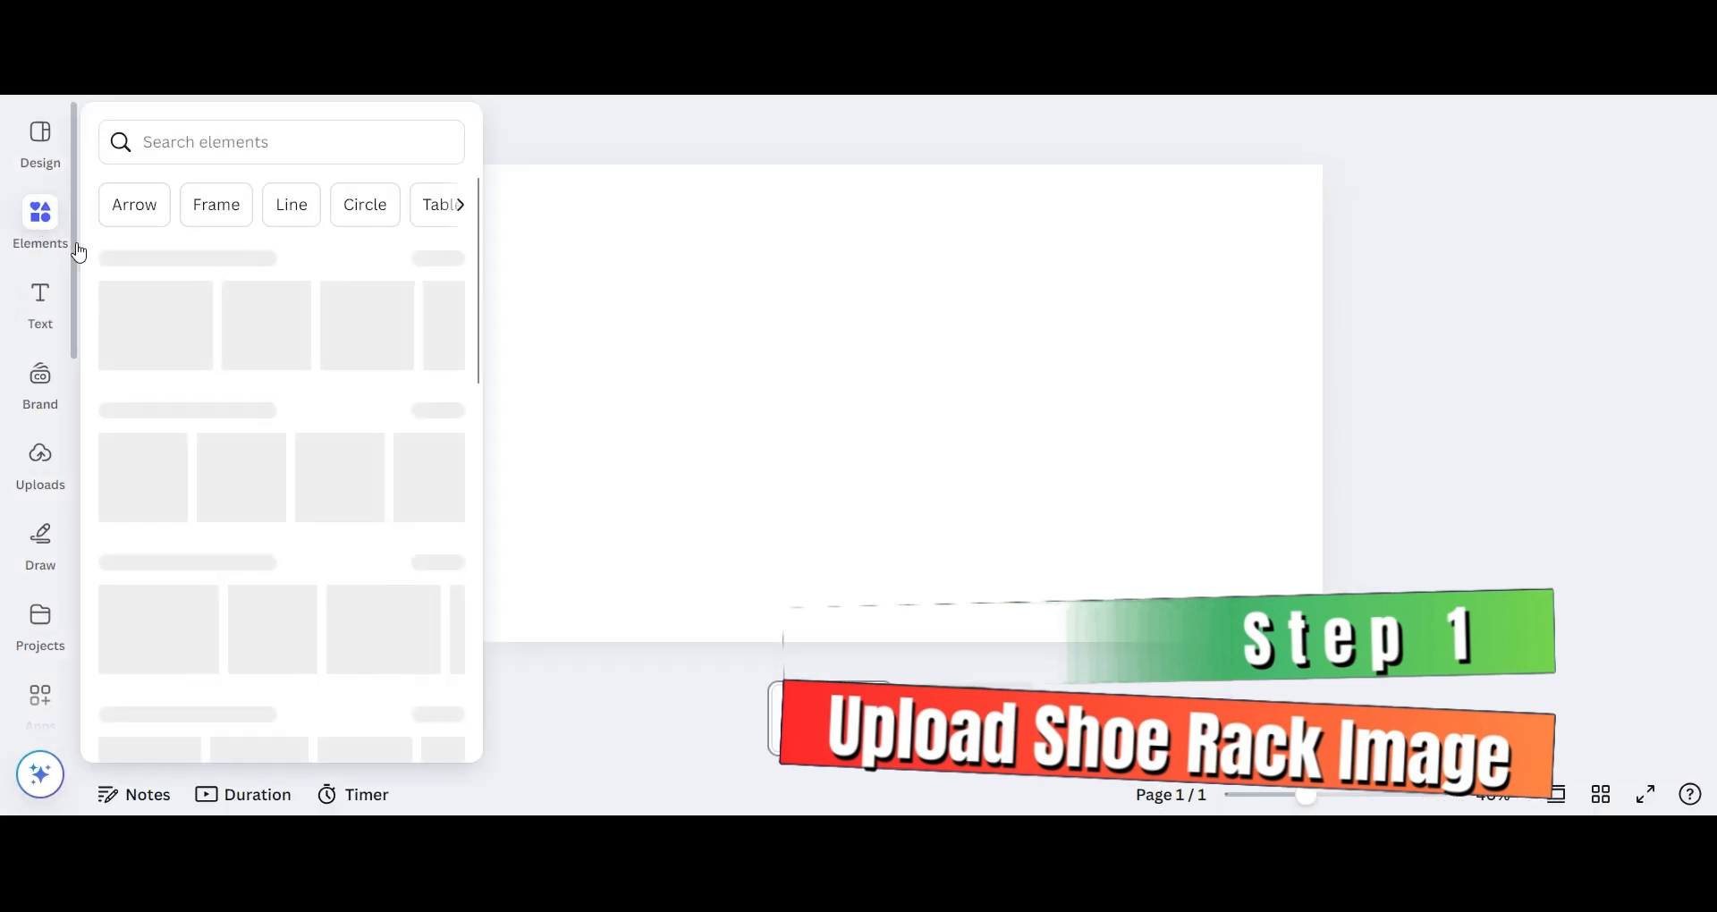
pyautogui.click(221, 131)
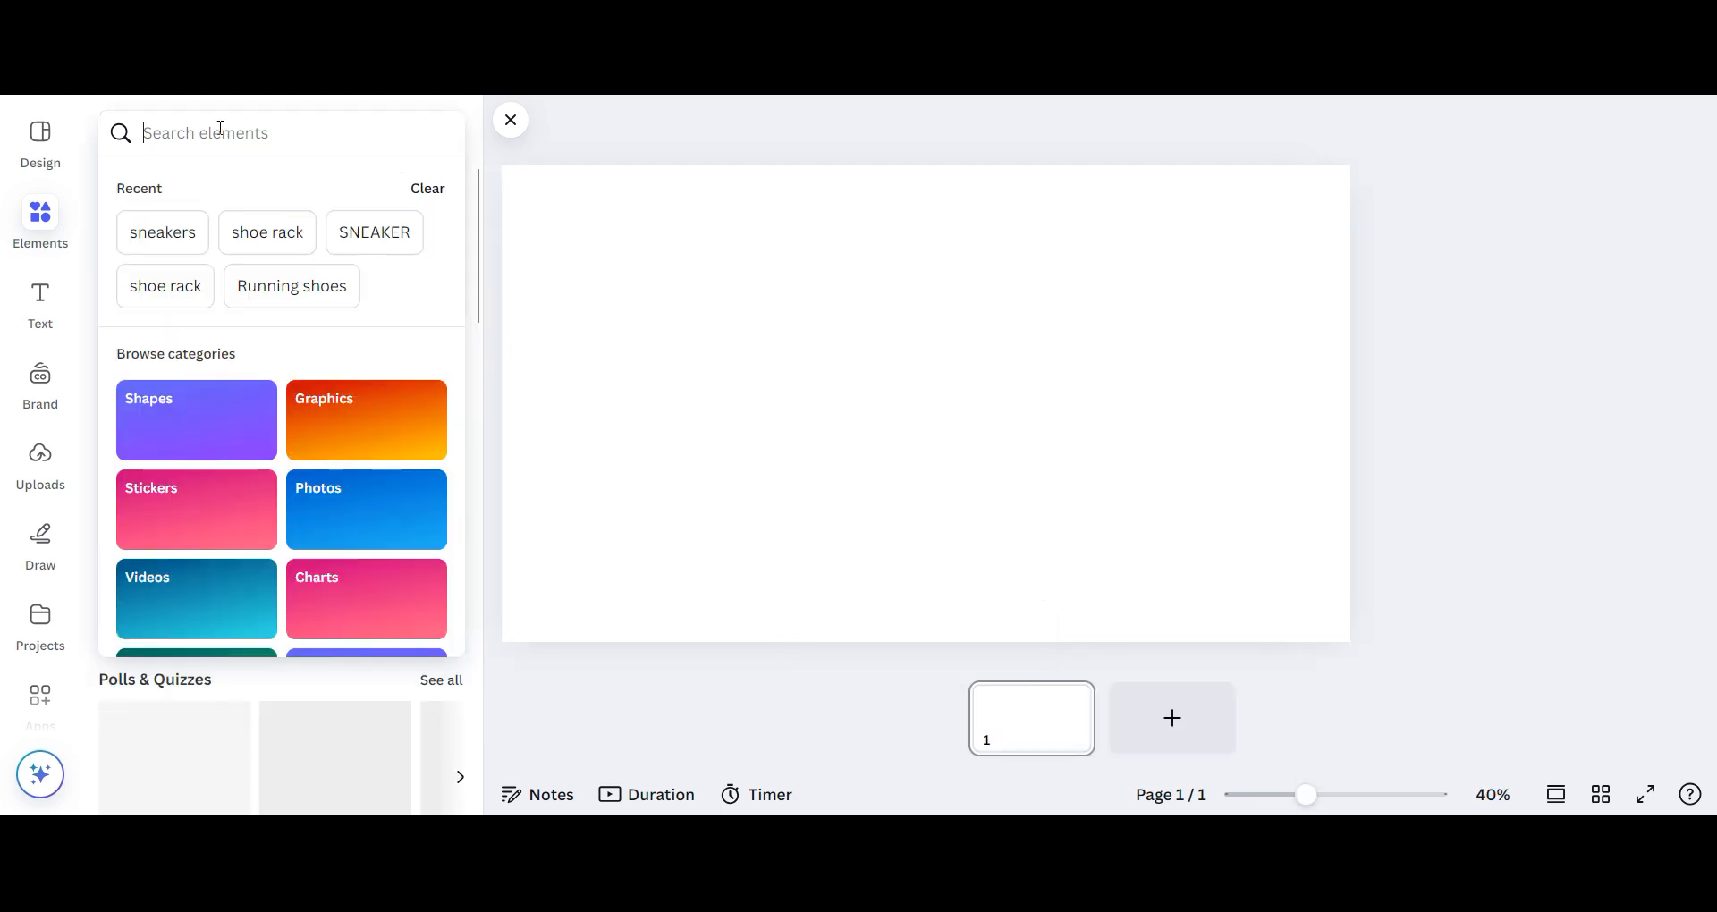
pyautogui.write('shoe')
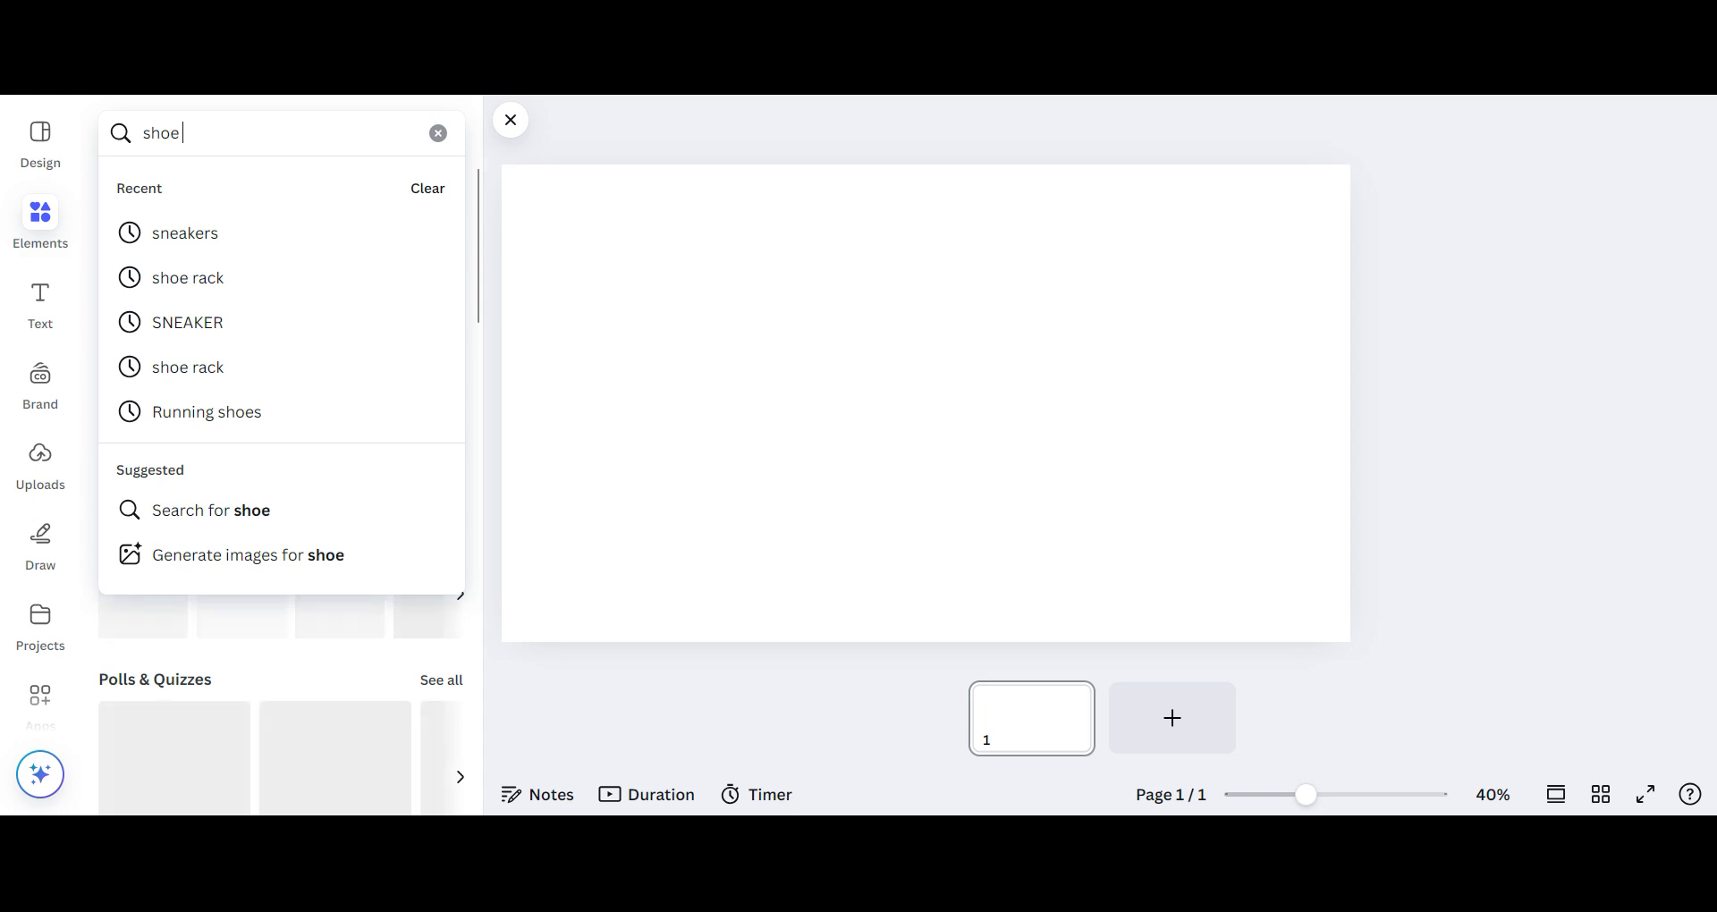
pyautogui.write(' rack')
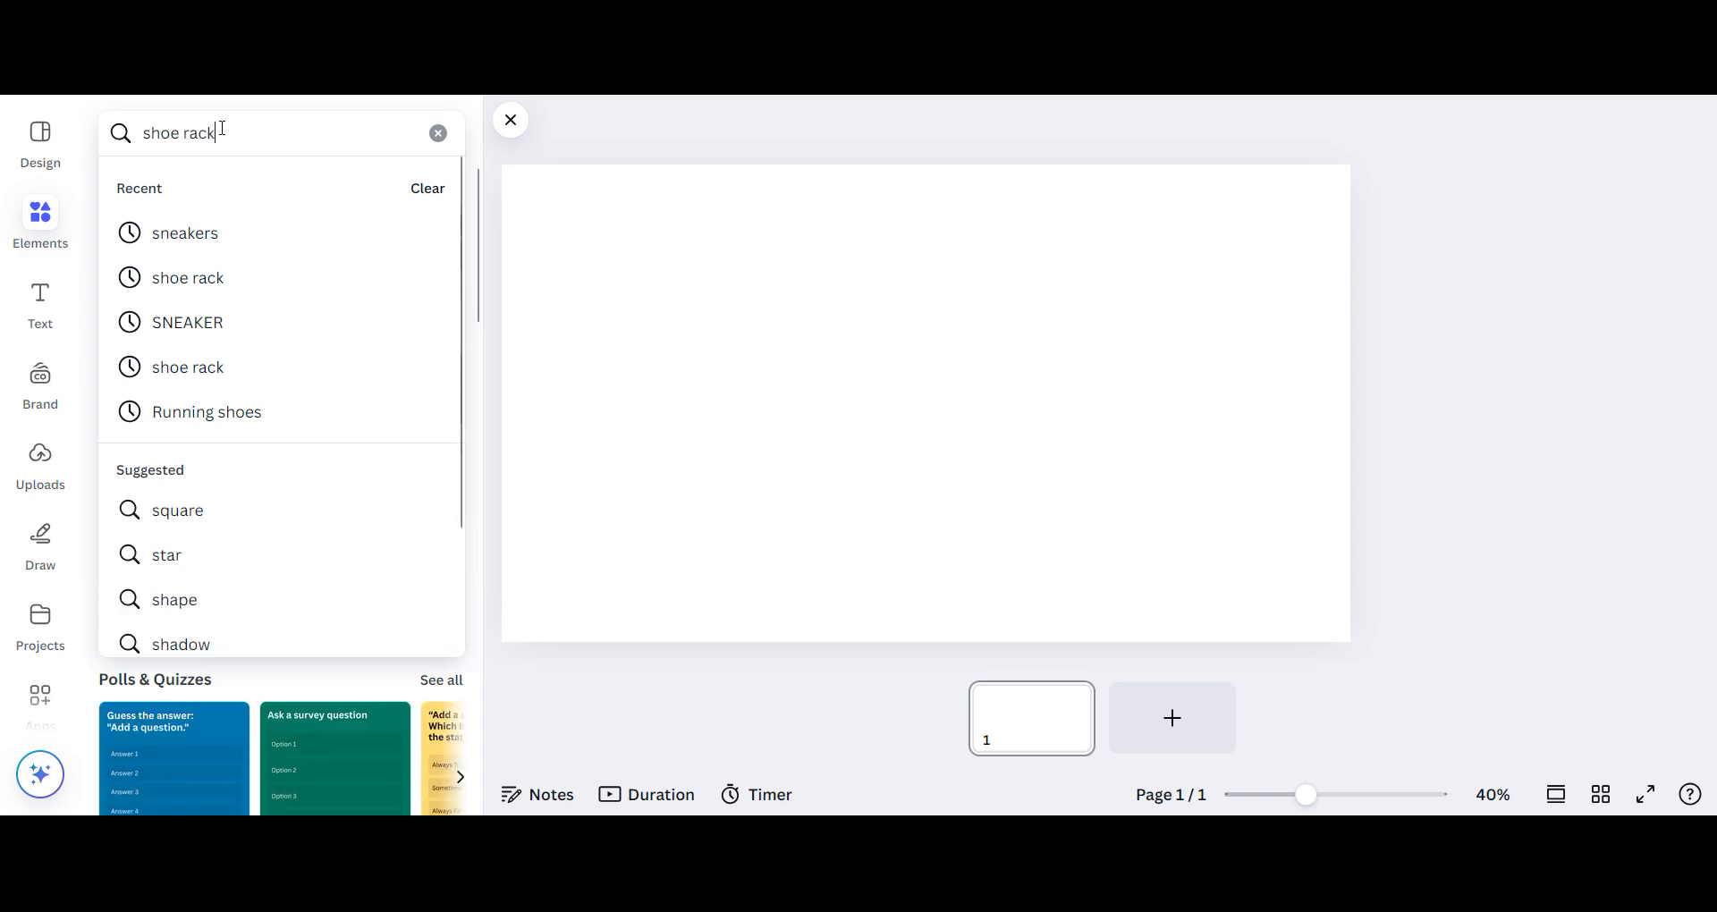
pyautogui.press('Return')
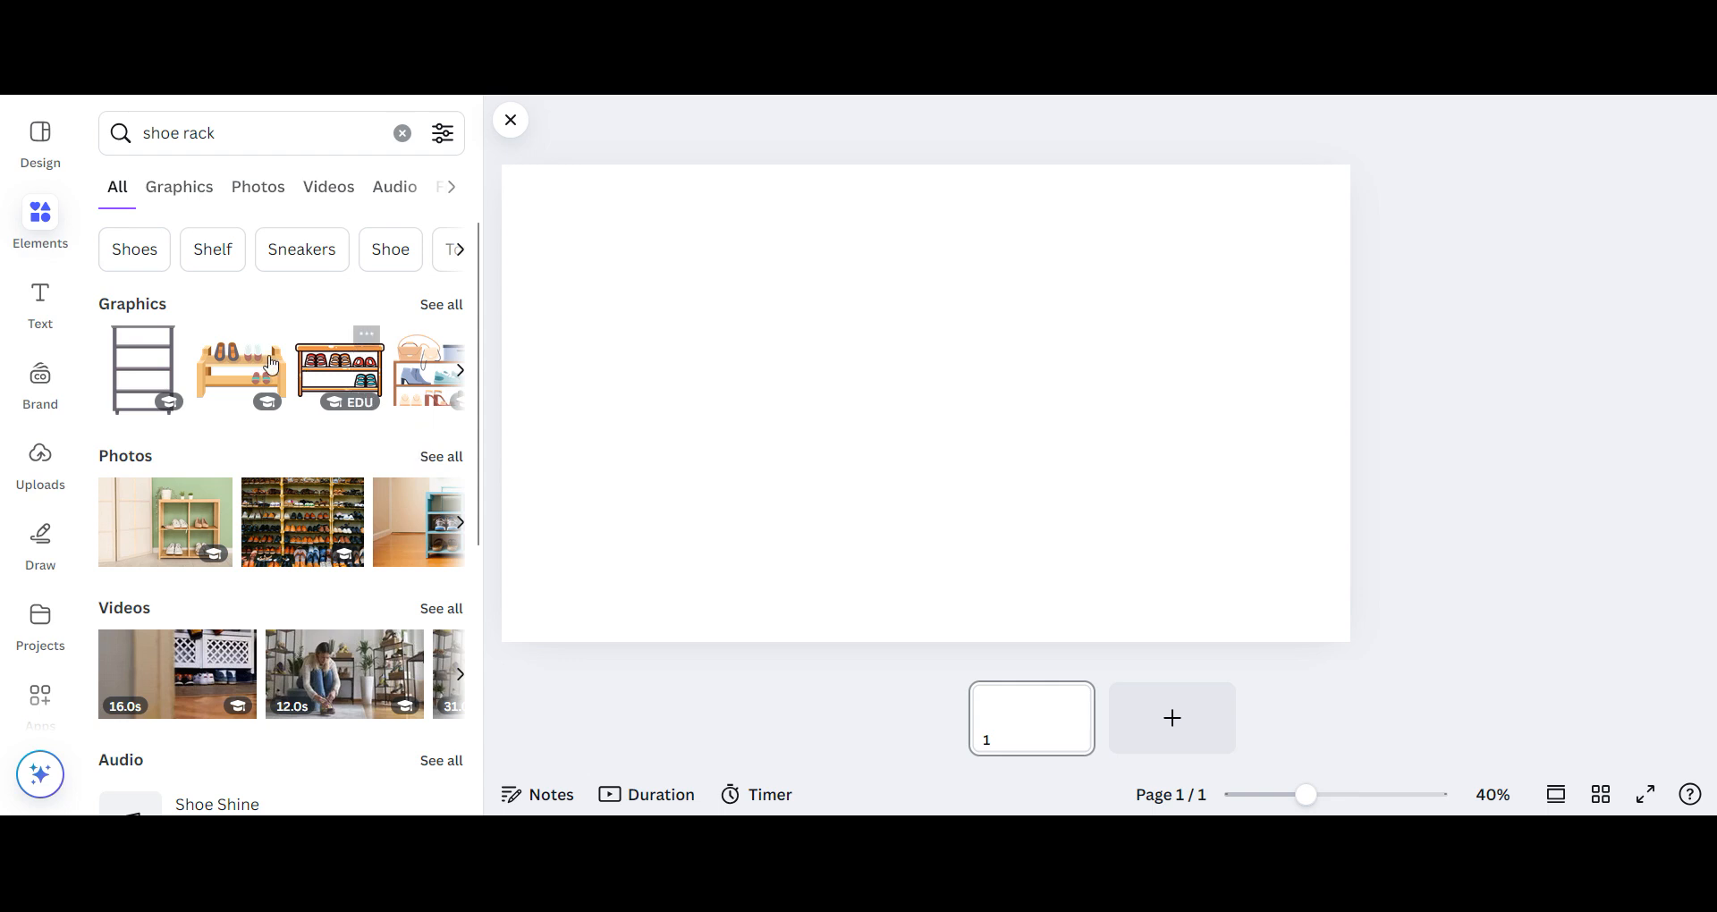
# - Try the wooden two-tier shoe rack graphic enlarged across the blank page, and delete it
pyautogui.click(282, 381)
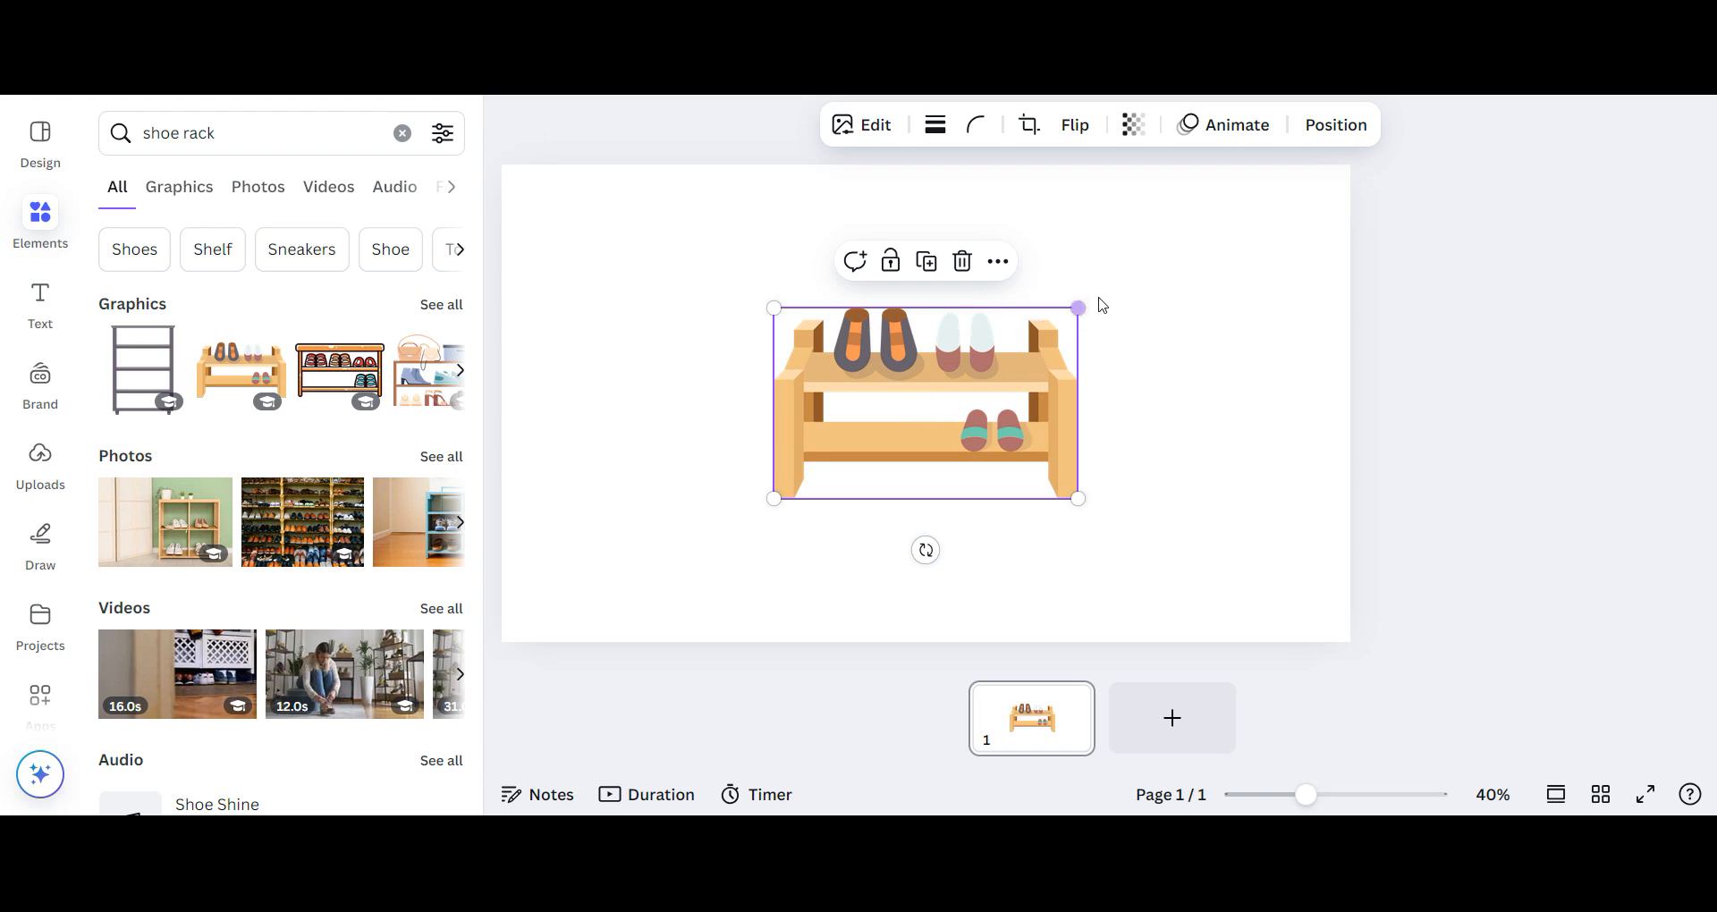
pyautogui.moveTo(1083, 309); pyautogui.dragTo(1304, 220)
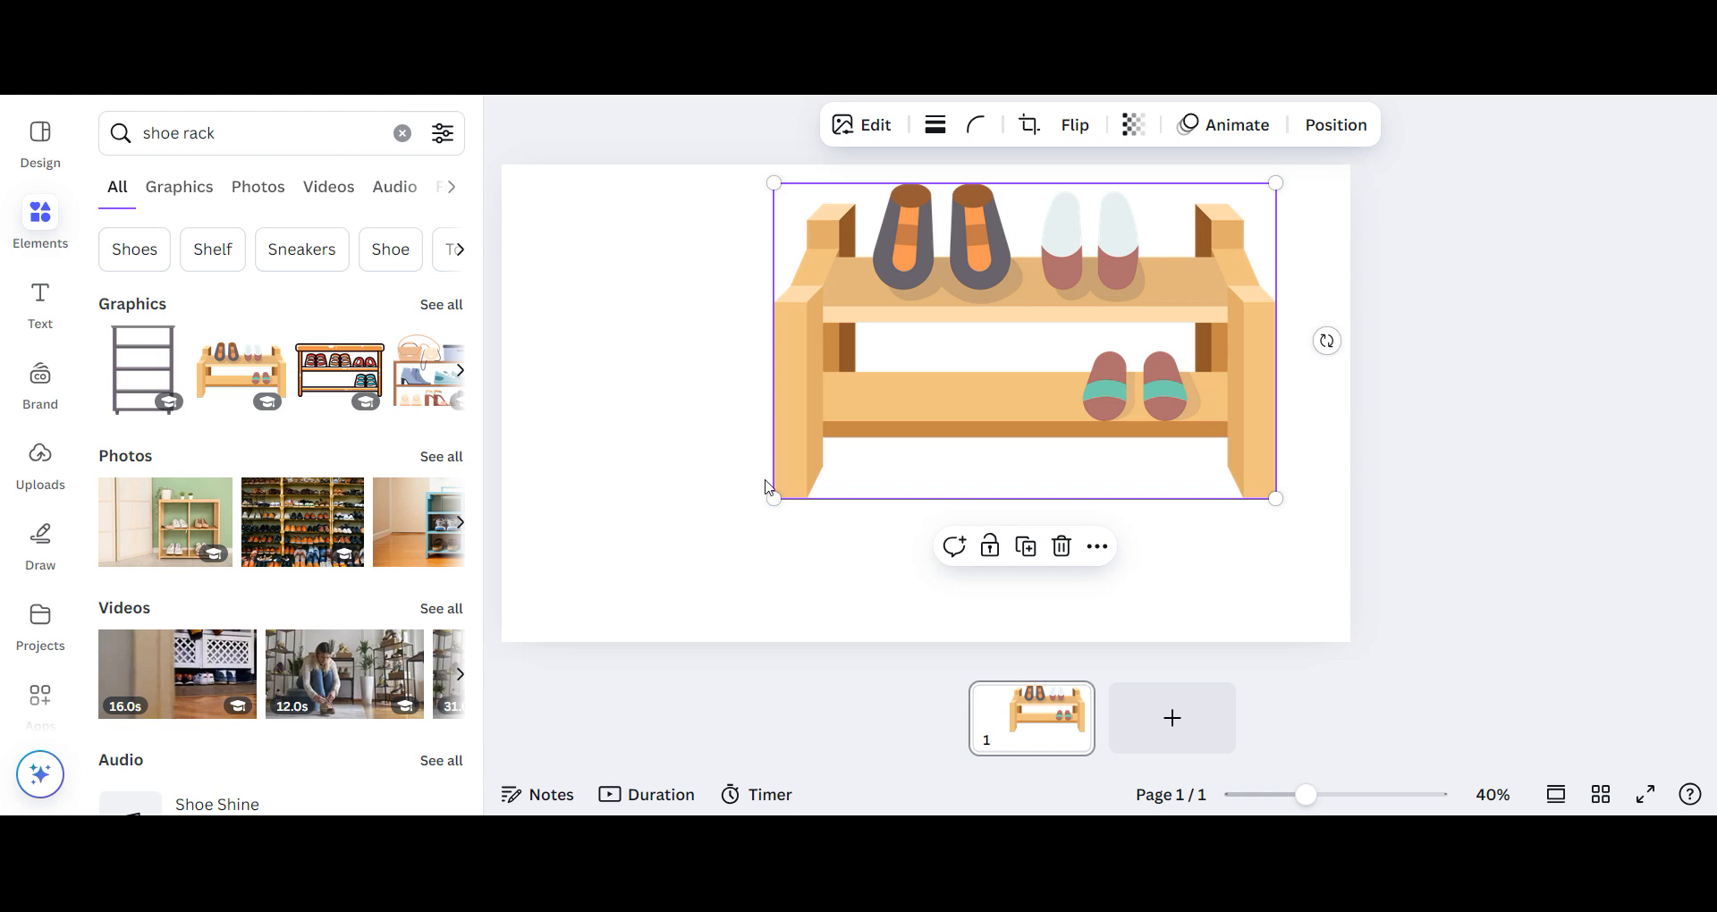
pyautogui.moveTo(774, 498); pyautogui.dragTo(540, 602)
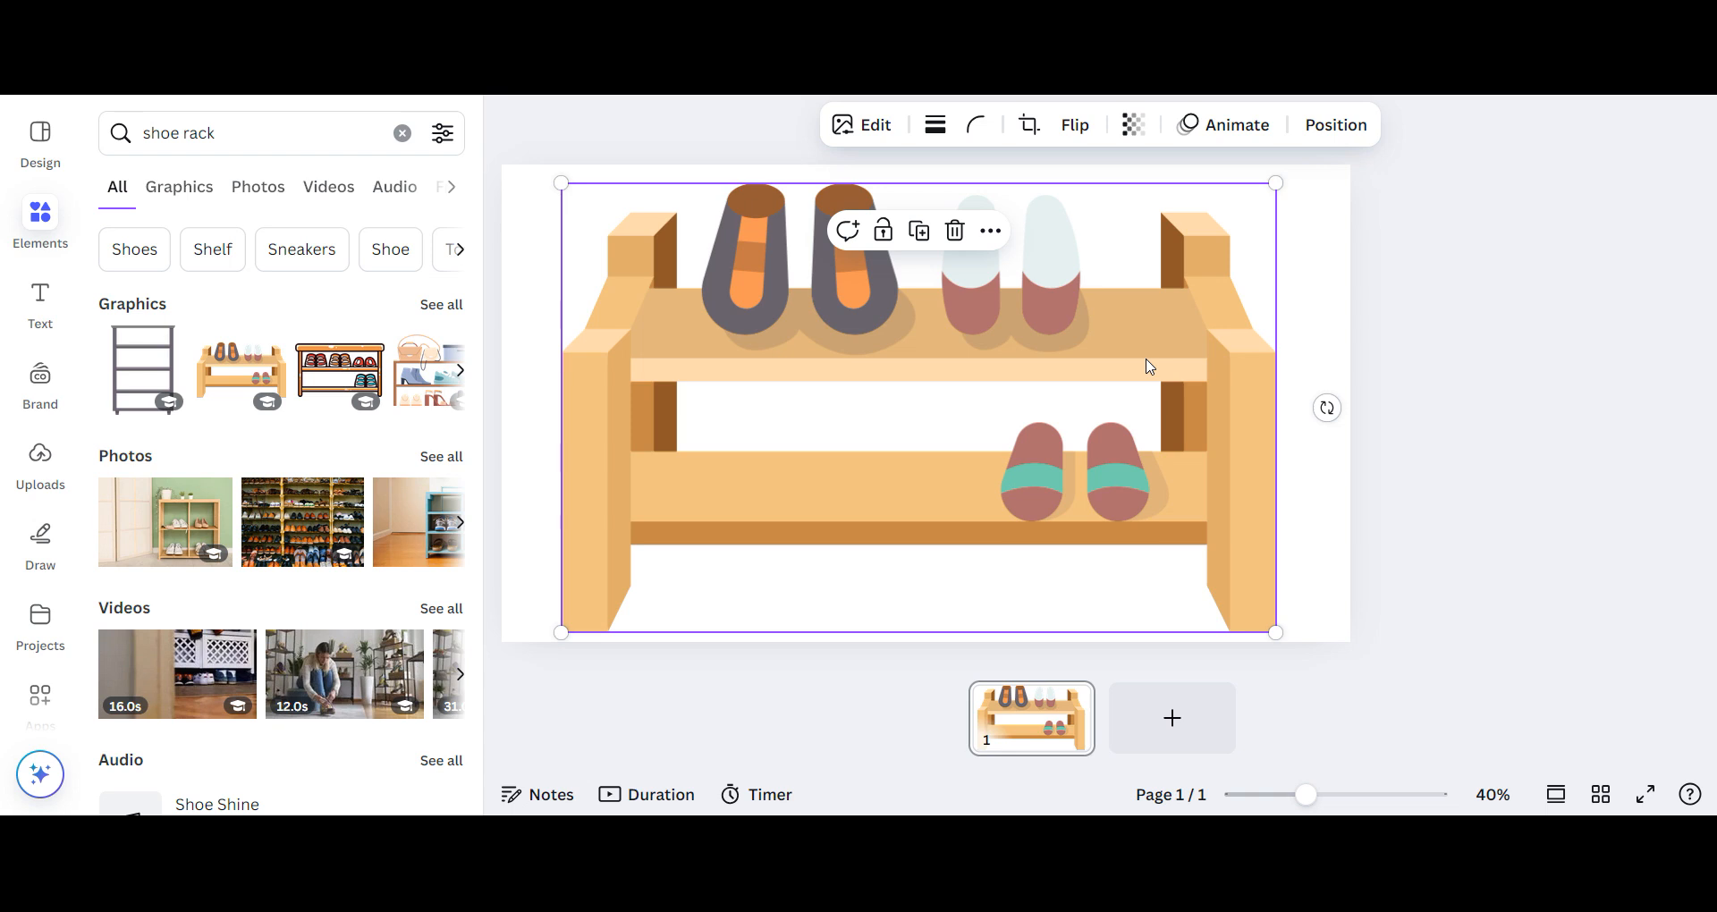
pyautogui.press('Delete')
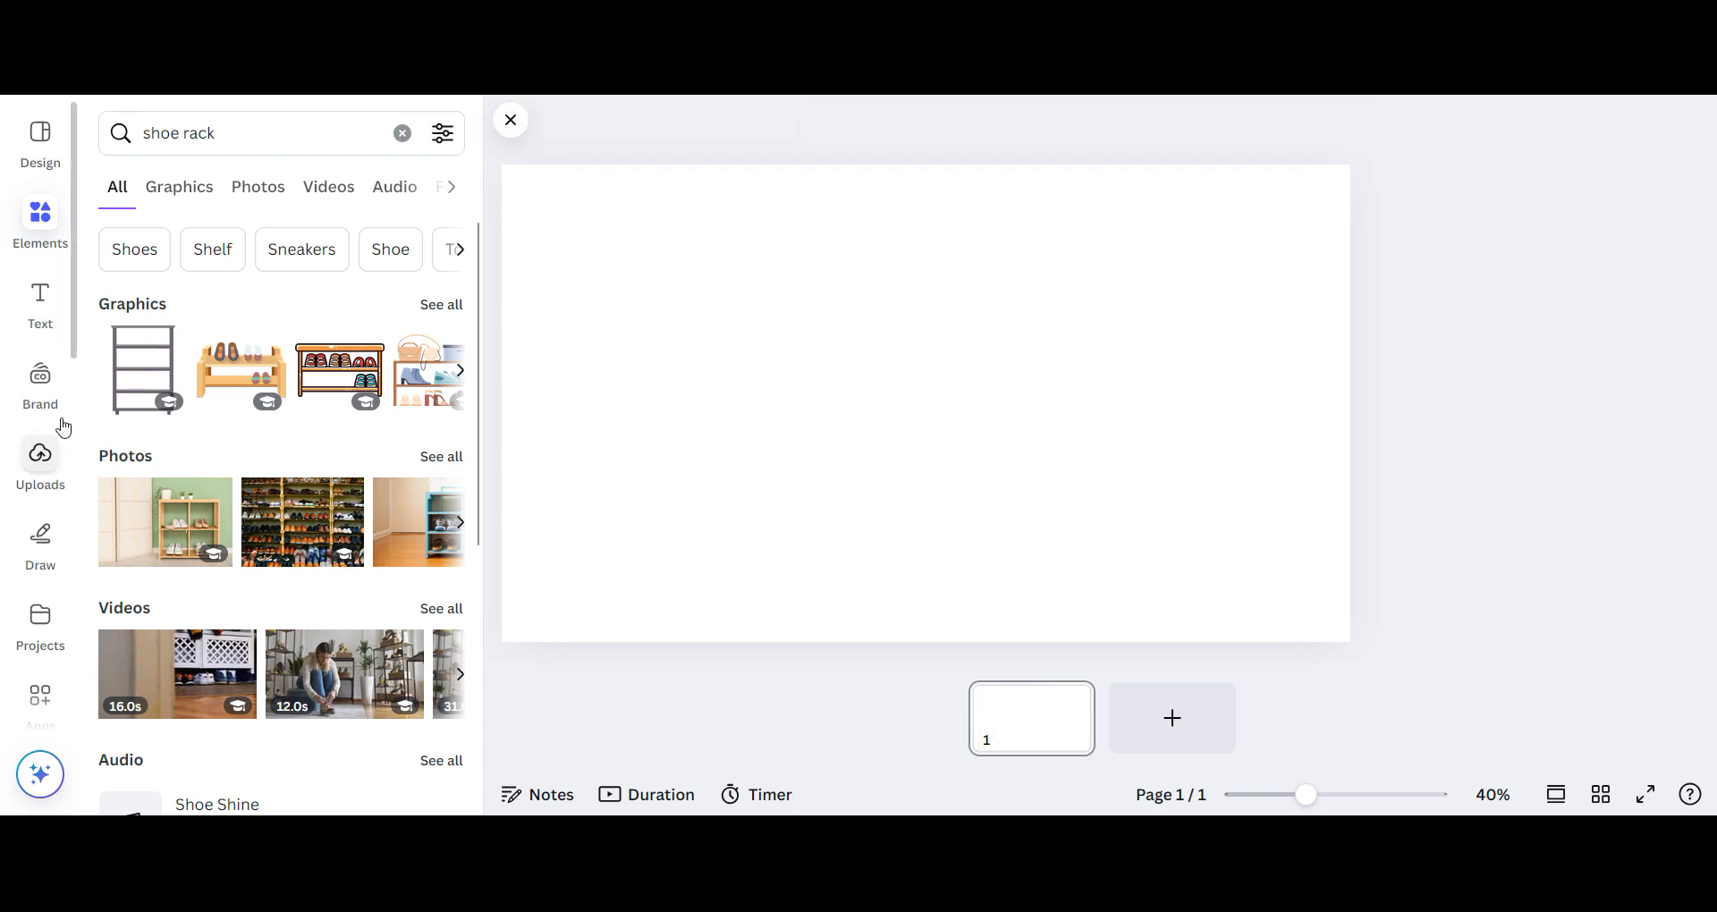
# - Place the uploaded blue shoe rack photo on the page and enlarge it to cover the whole page
pyautogui.click(38, 461)
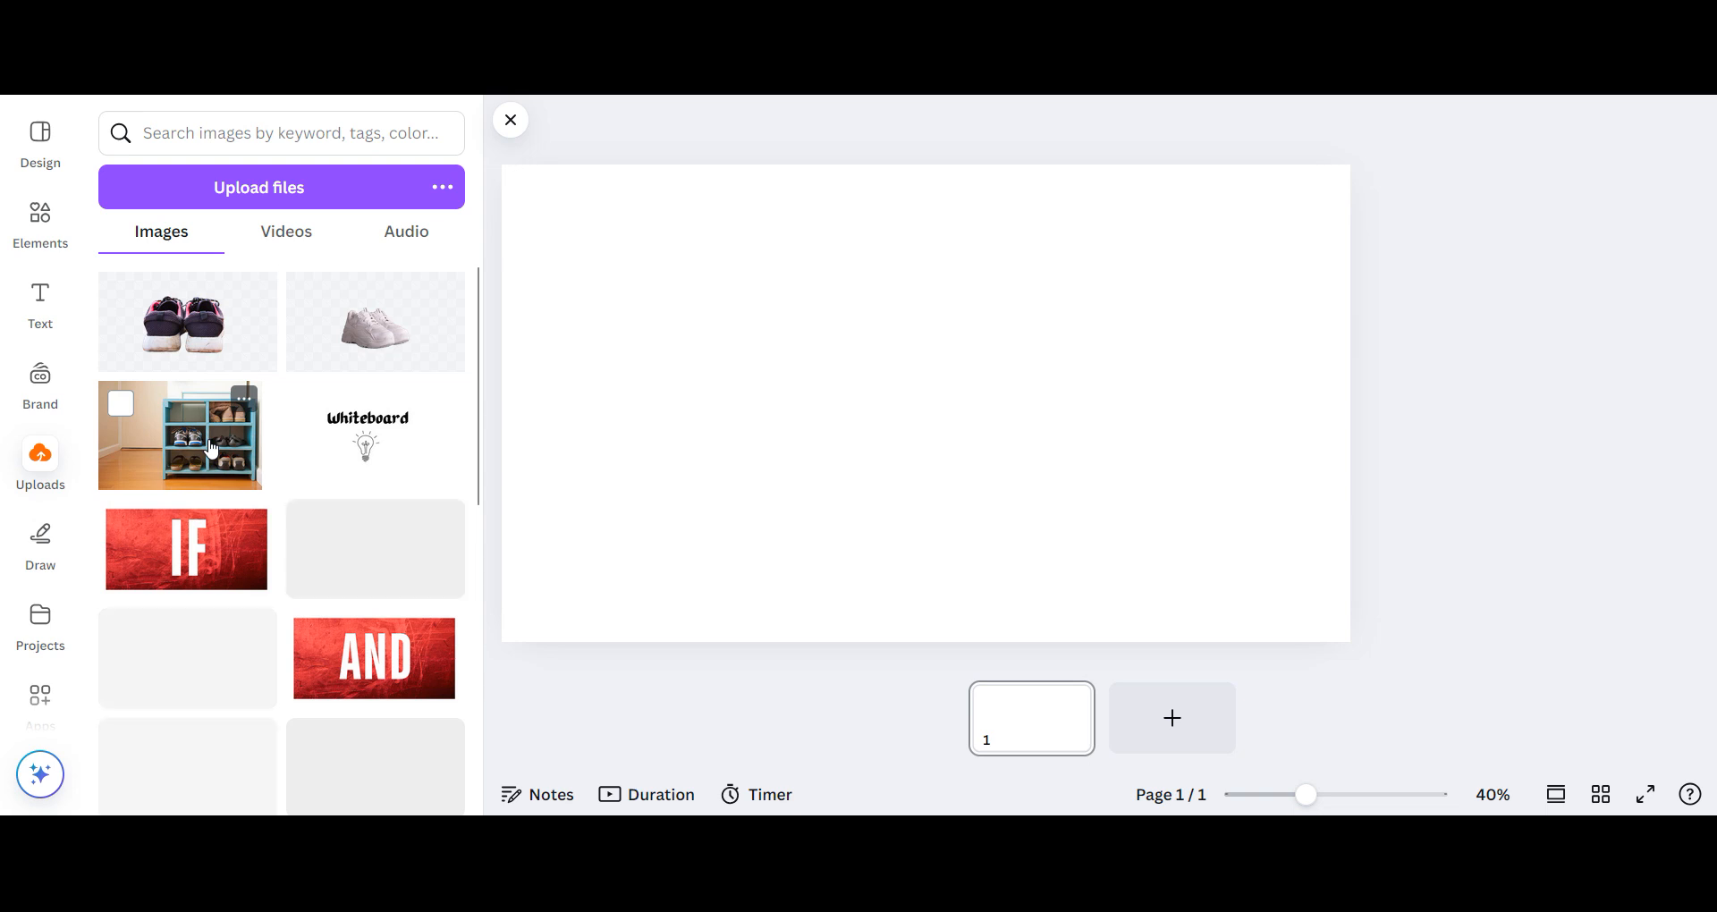
pyautogui.click(211, 449)
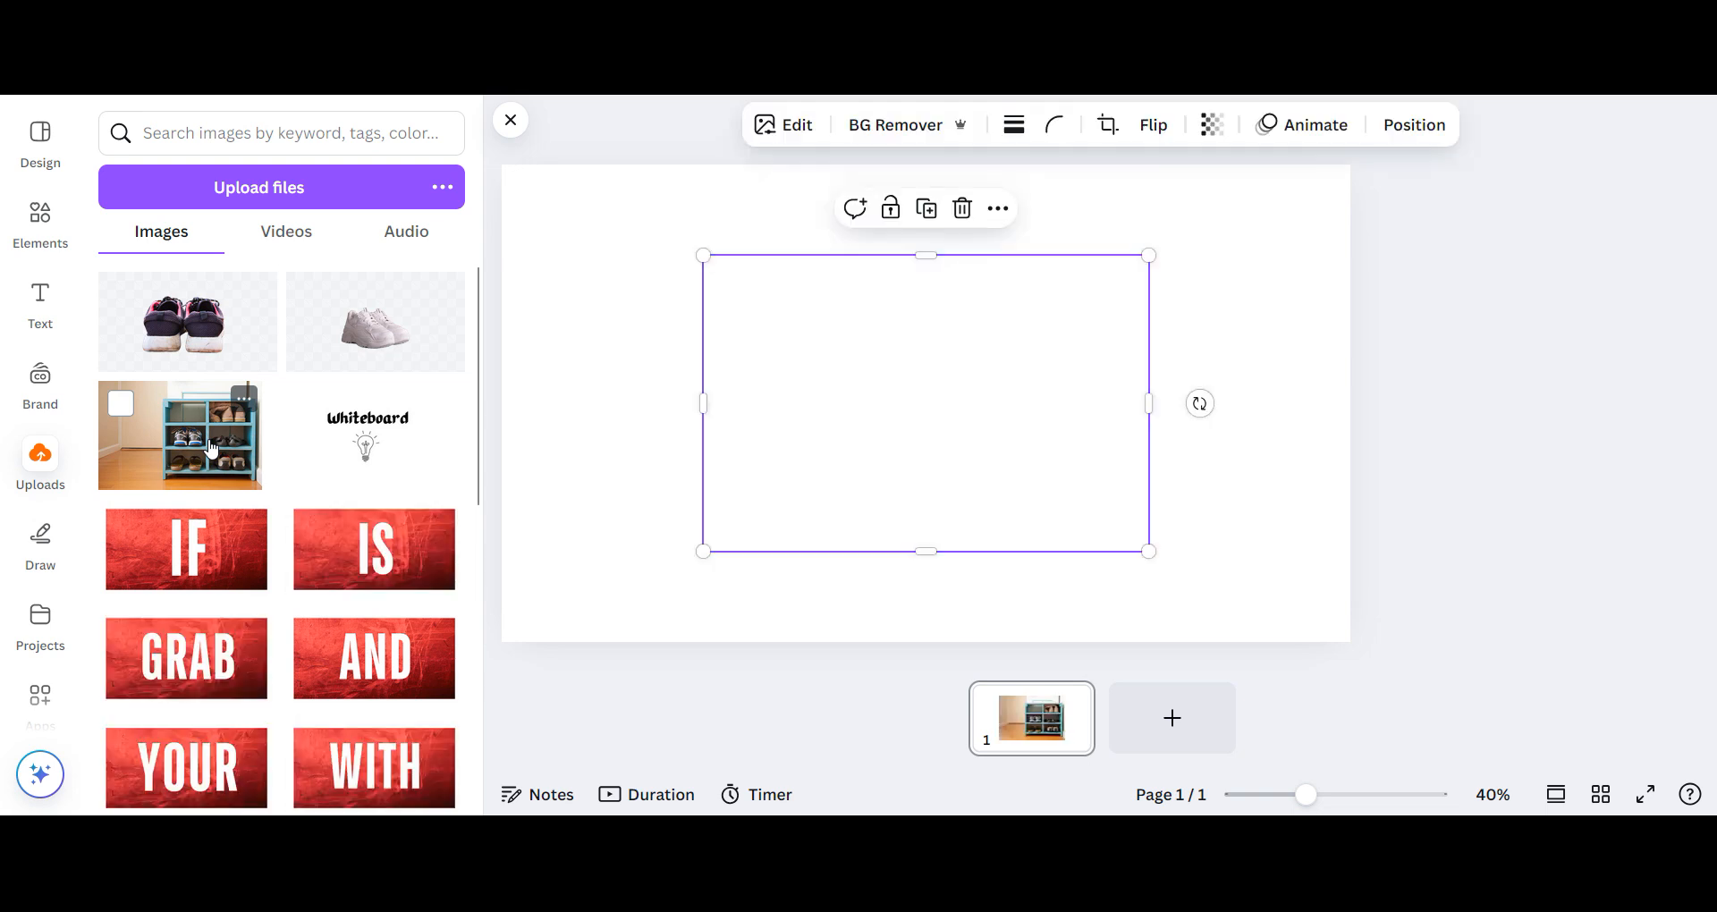
pyautogui.moveTo(1048, 365); pyautogui.dragTo(846, 446)
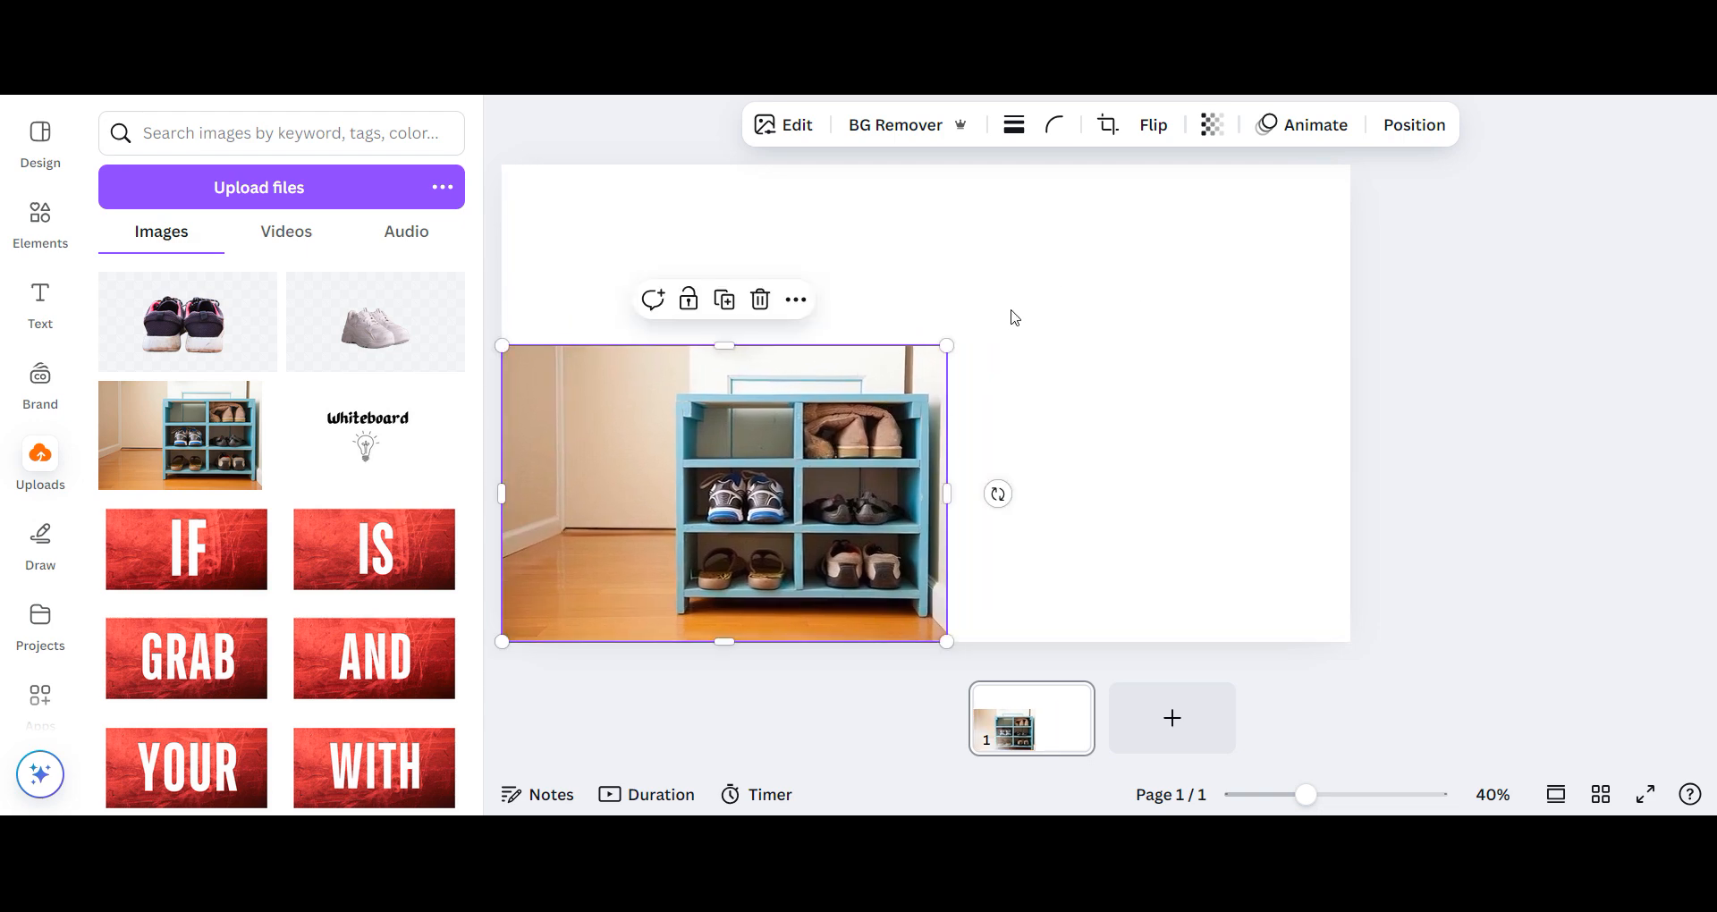
pyautogui.moveTo(947, 345); pyautogui.dragTo(1258, 215)
pyautogui.moveTo(1218, 404); pyautogui.dragTo(1360, 403)
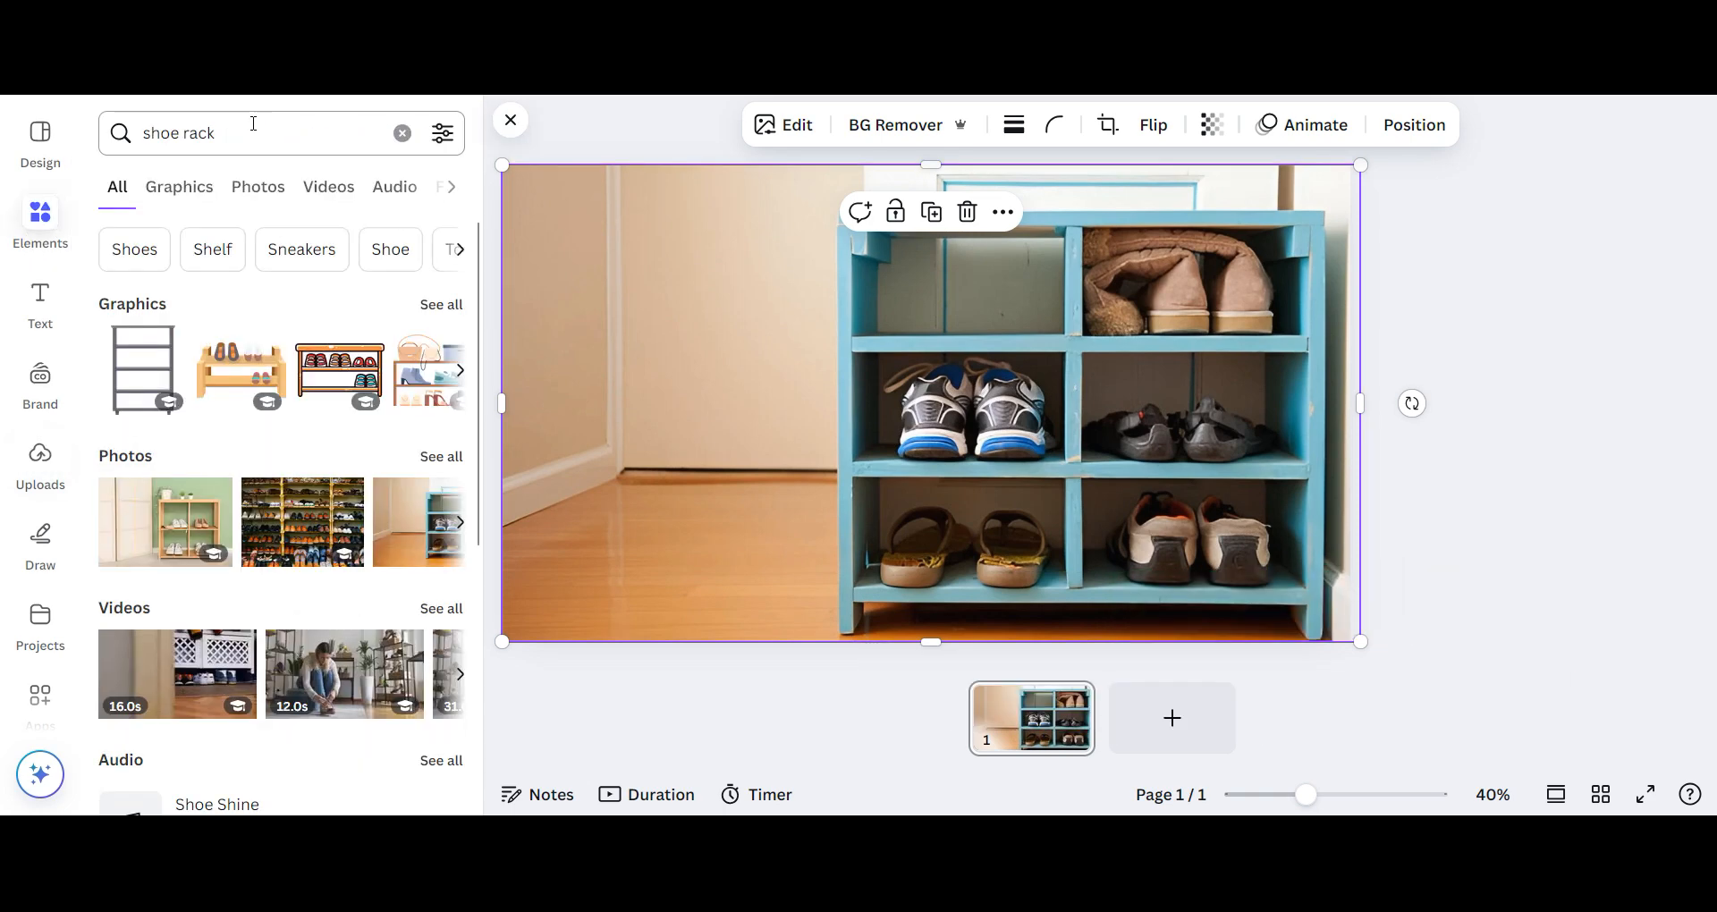
# - Search the elements library for "sneakers" and browse the graphics for a pair that suits the rack
pyautogui.moveTo(220, 132); pyautogui.dragTo(126, 146)
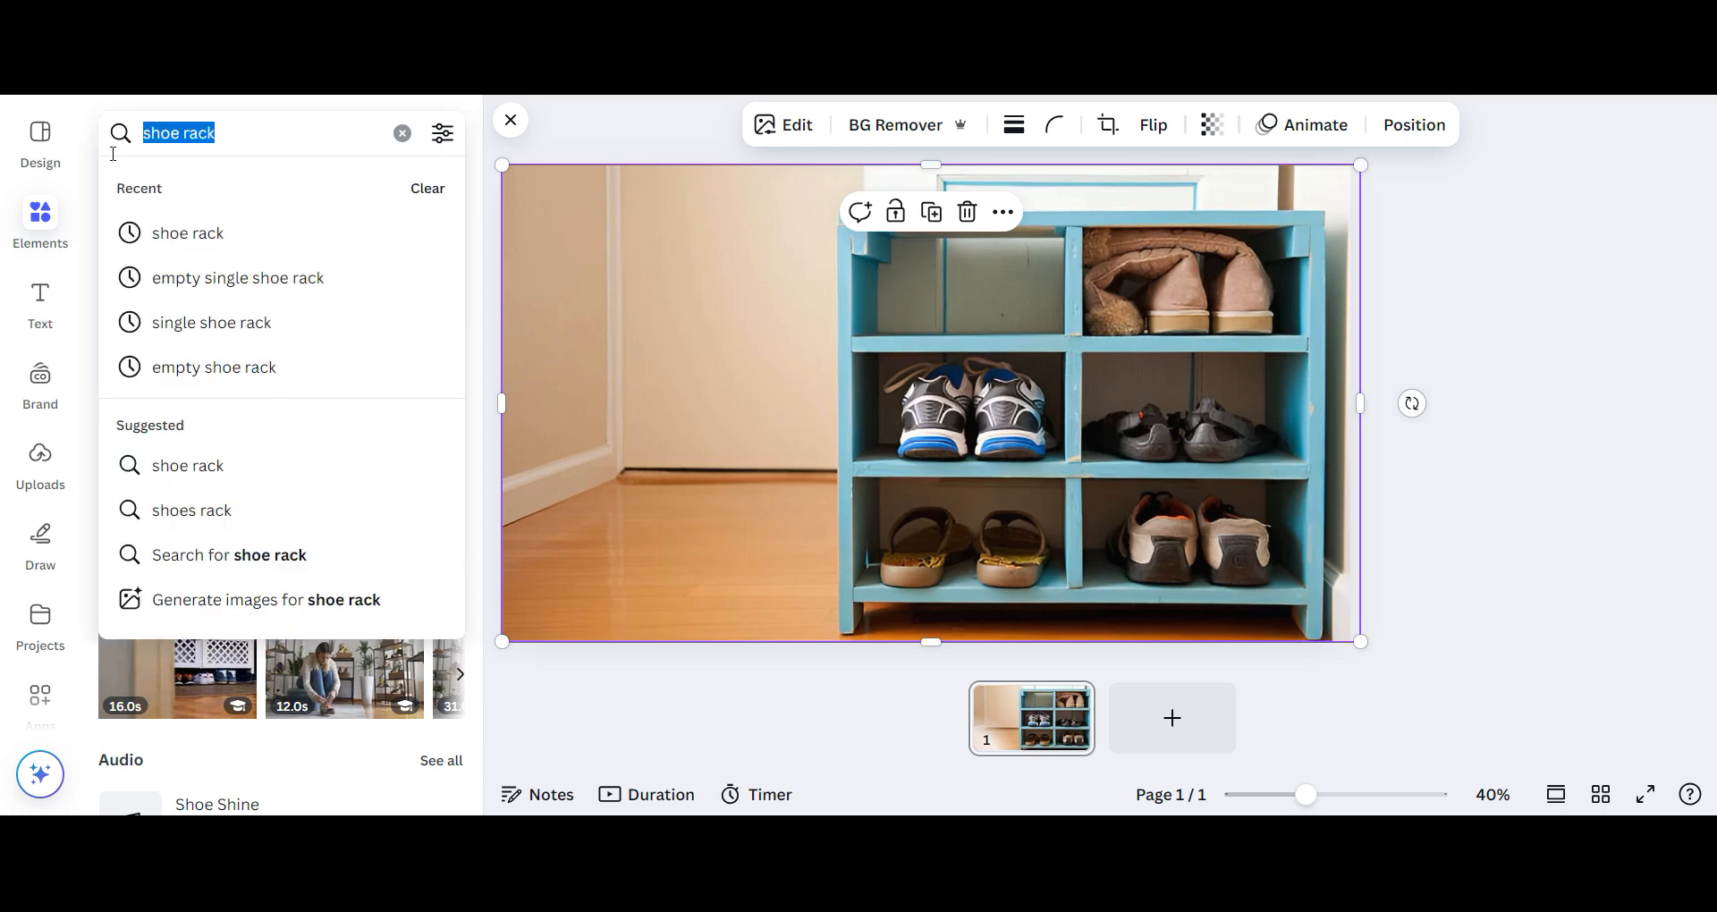
pyautogui.write('snea')
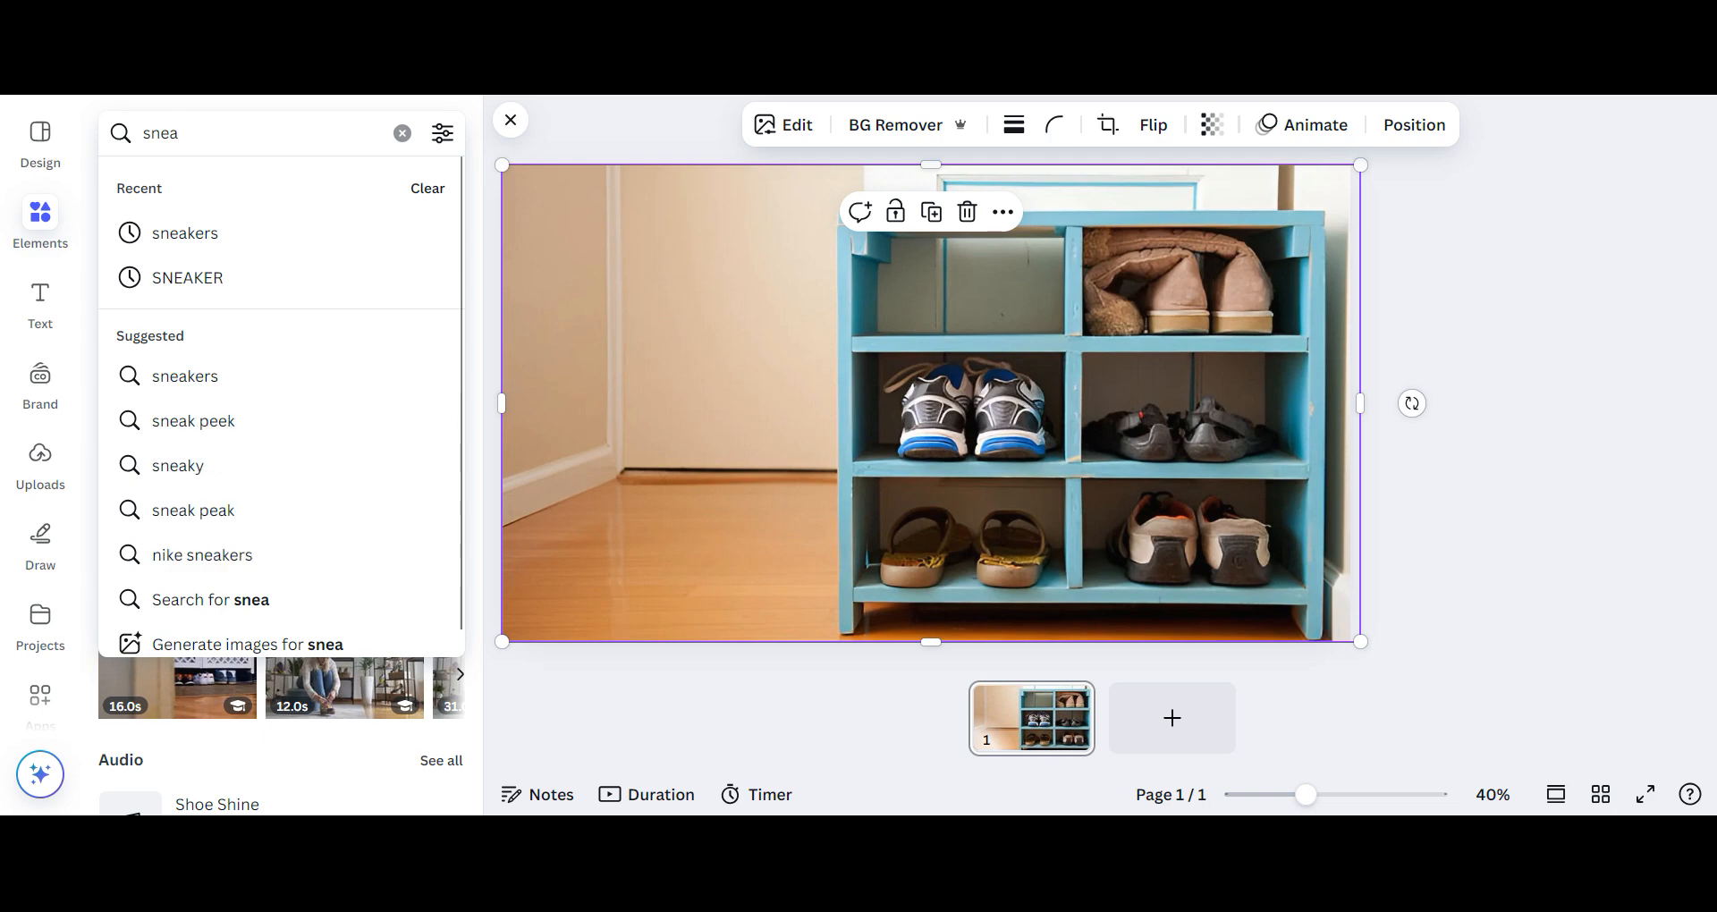
pyautogui.write('kers')
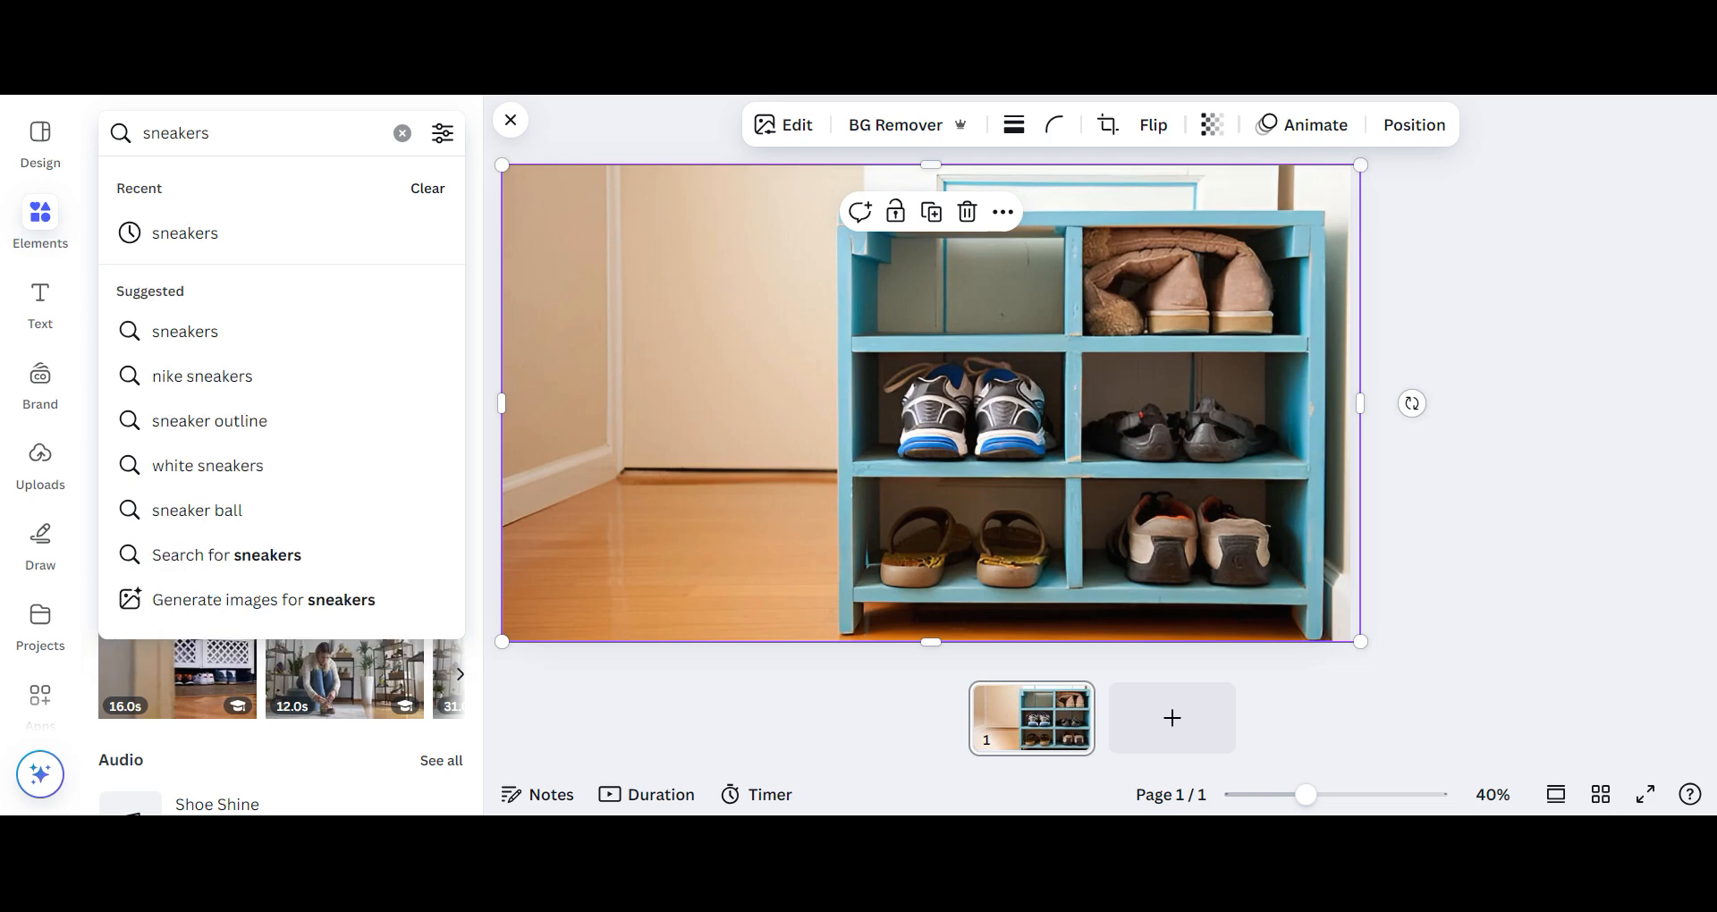
pyautogui.press('Return')
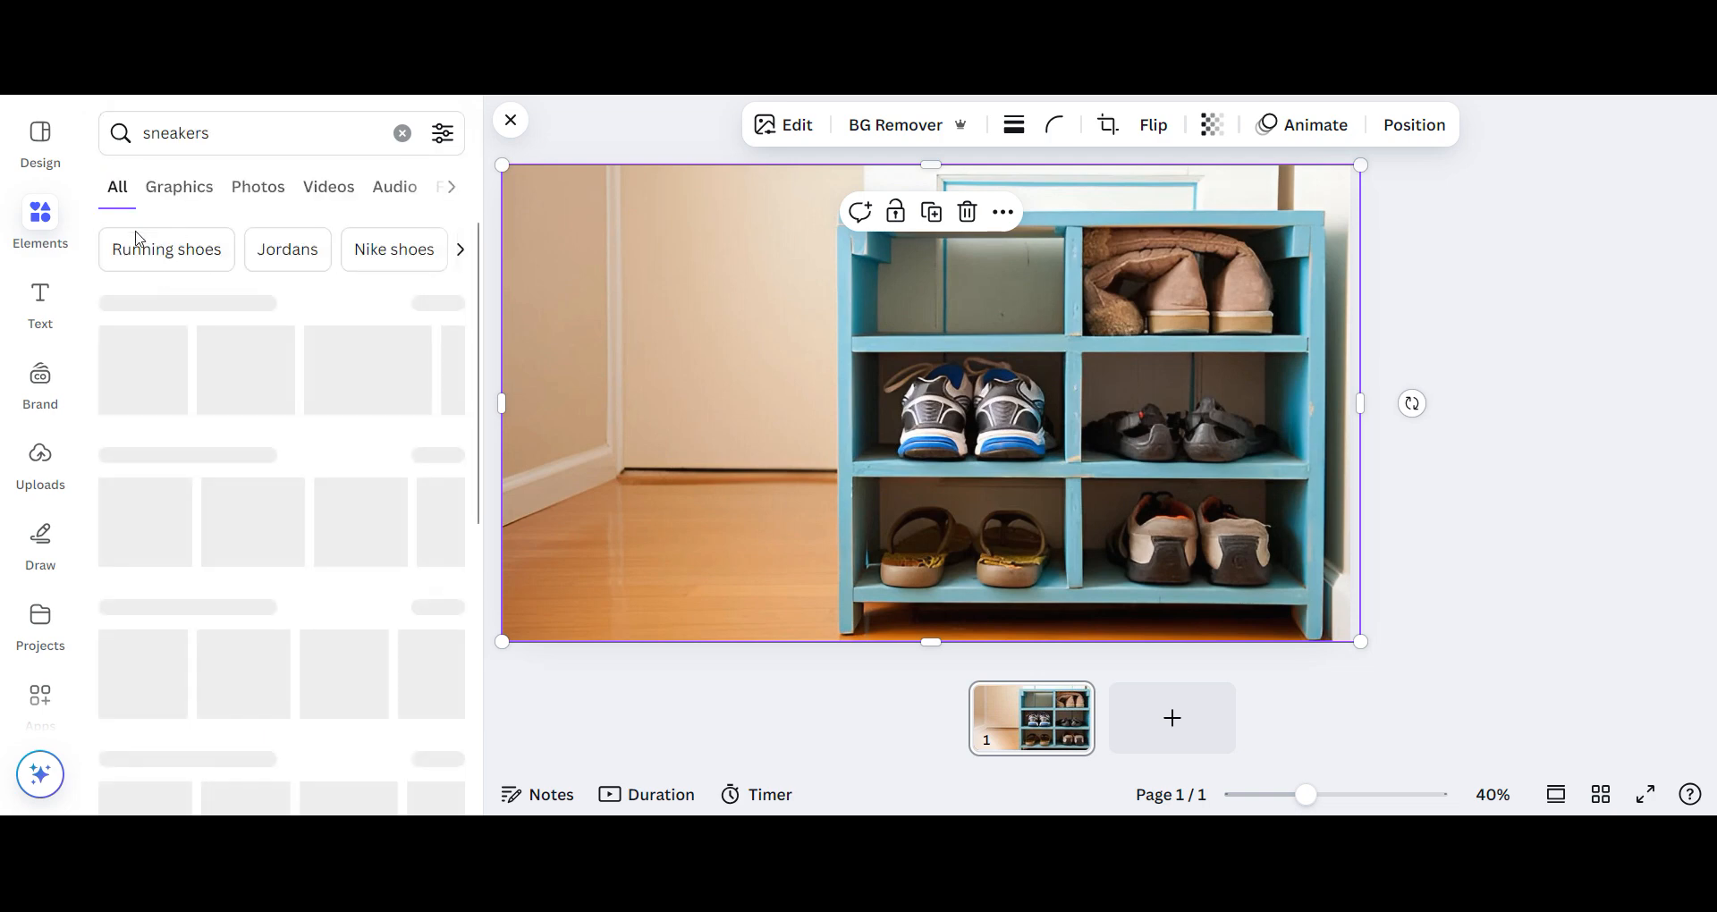
pyautogui.click(196, 192)
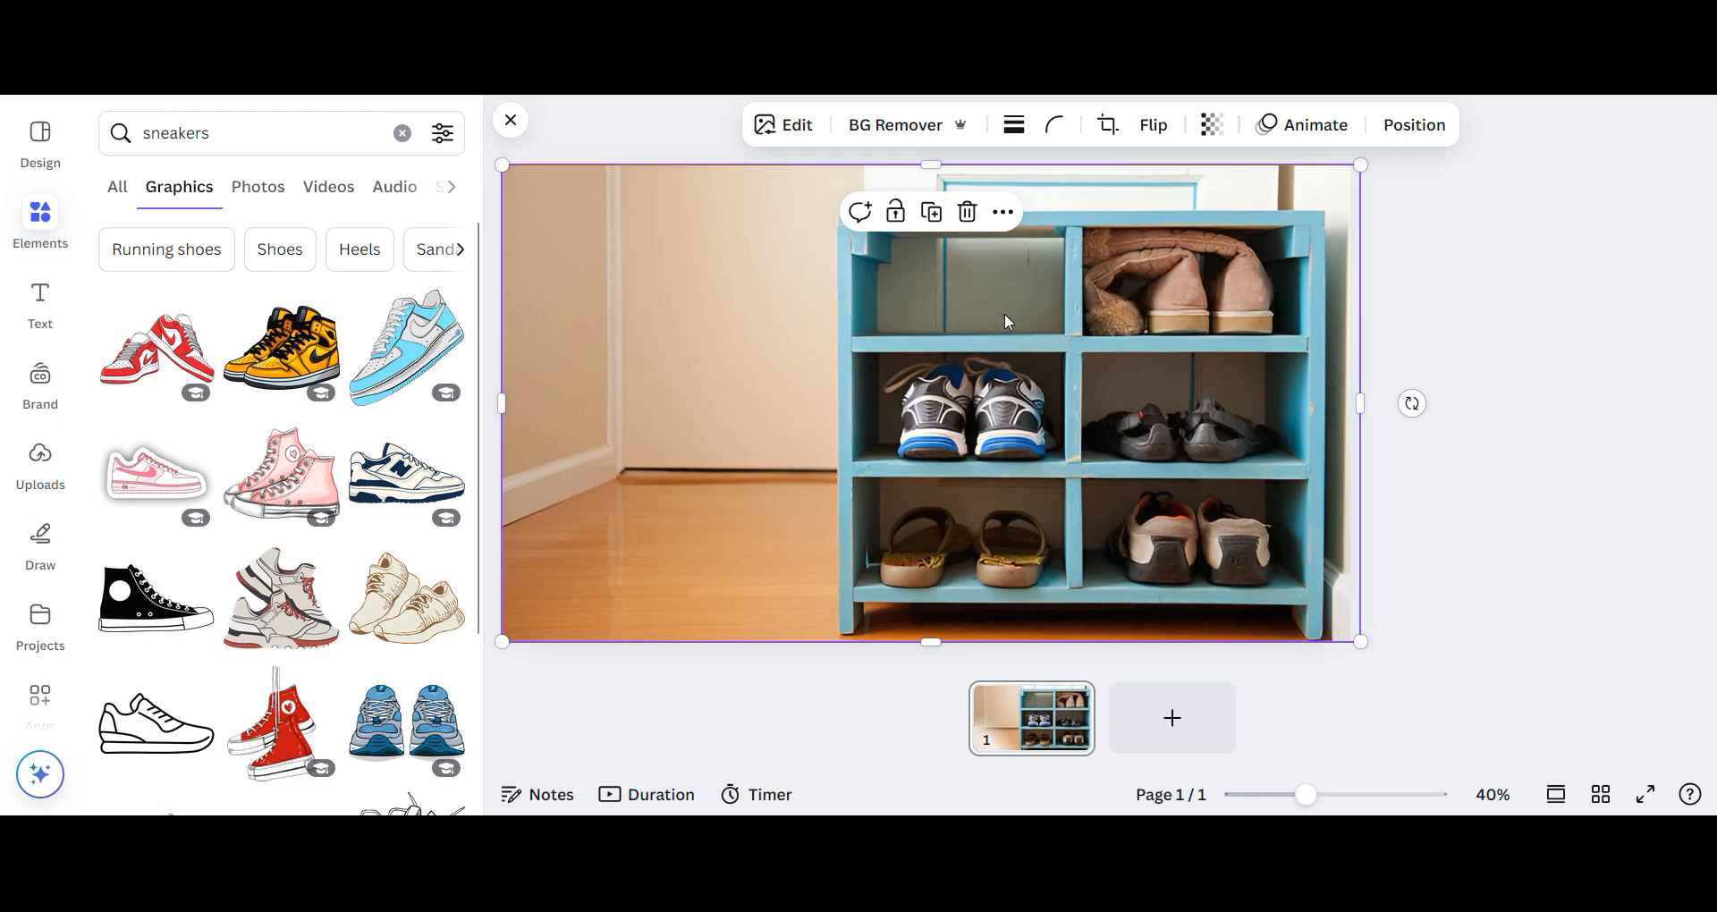
pyautogui.scroll(-1, 367, 518)
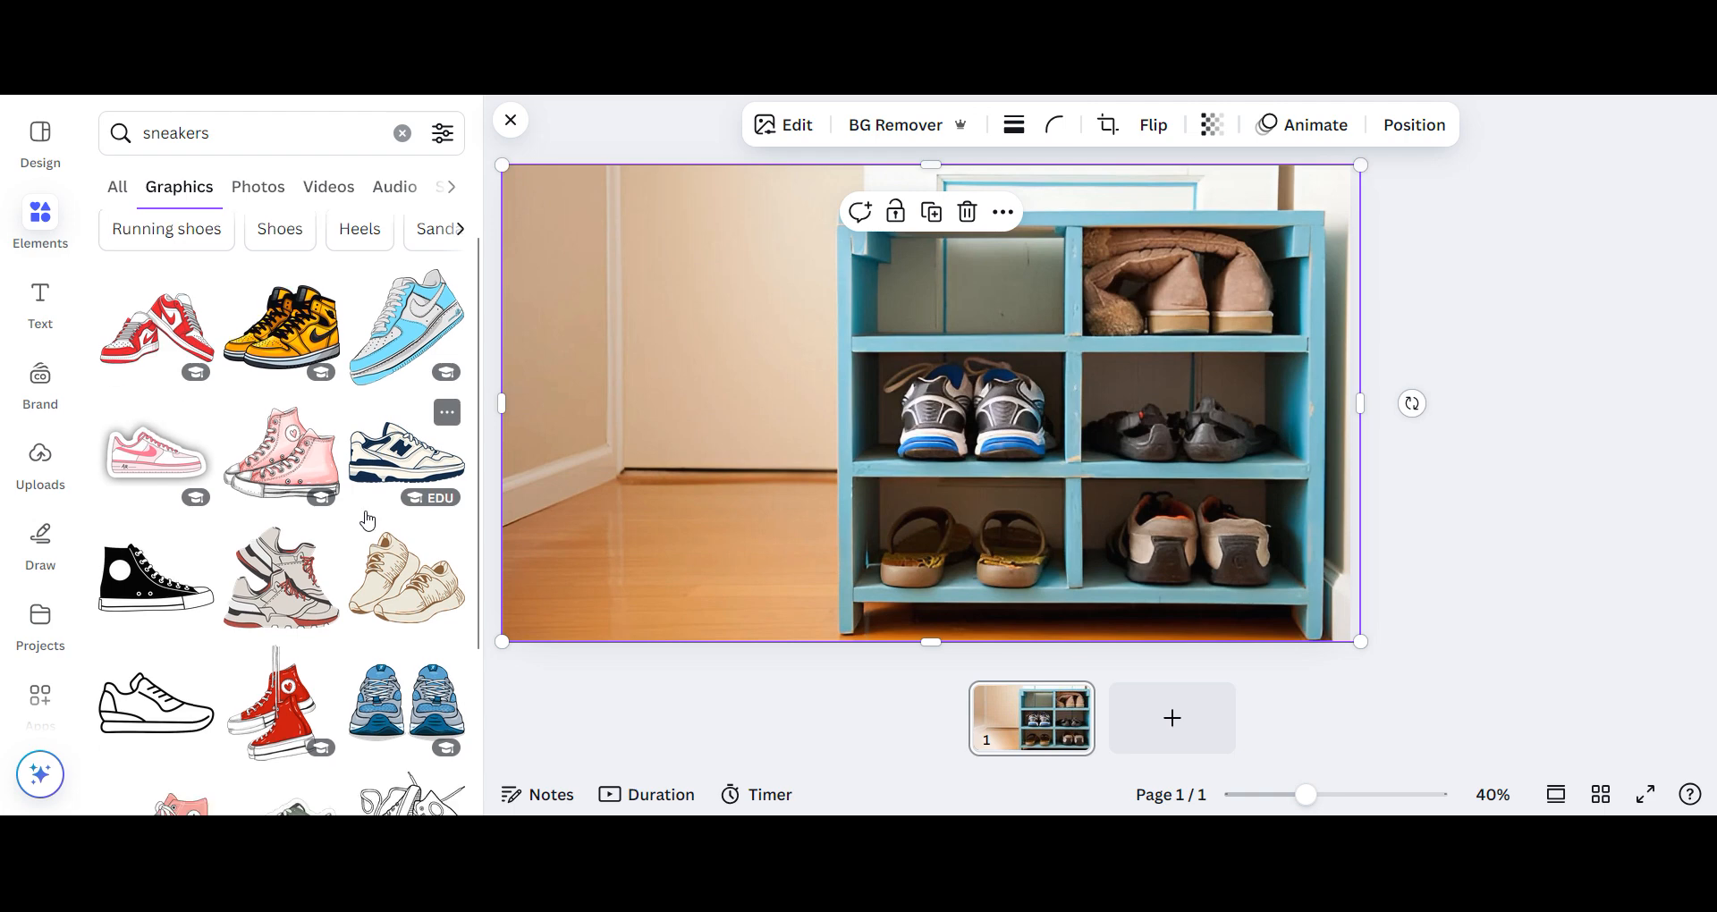
pyautogui.scroll(-3, 366, 519)
pyautogui.scroll(-2, 367, 519)
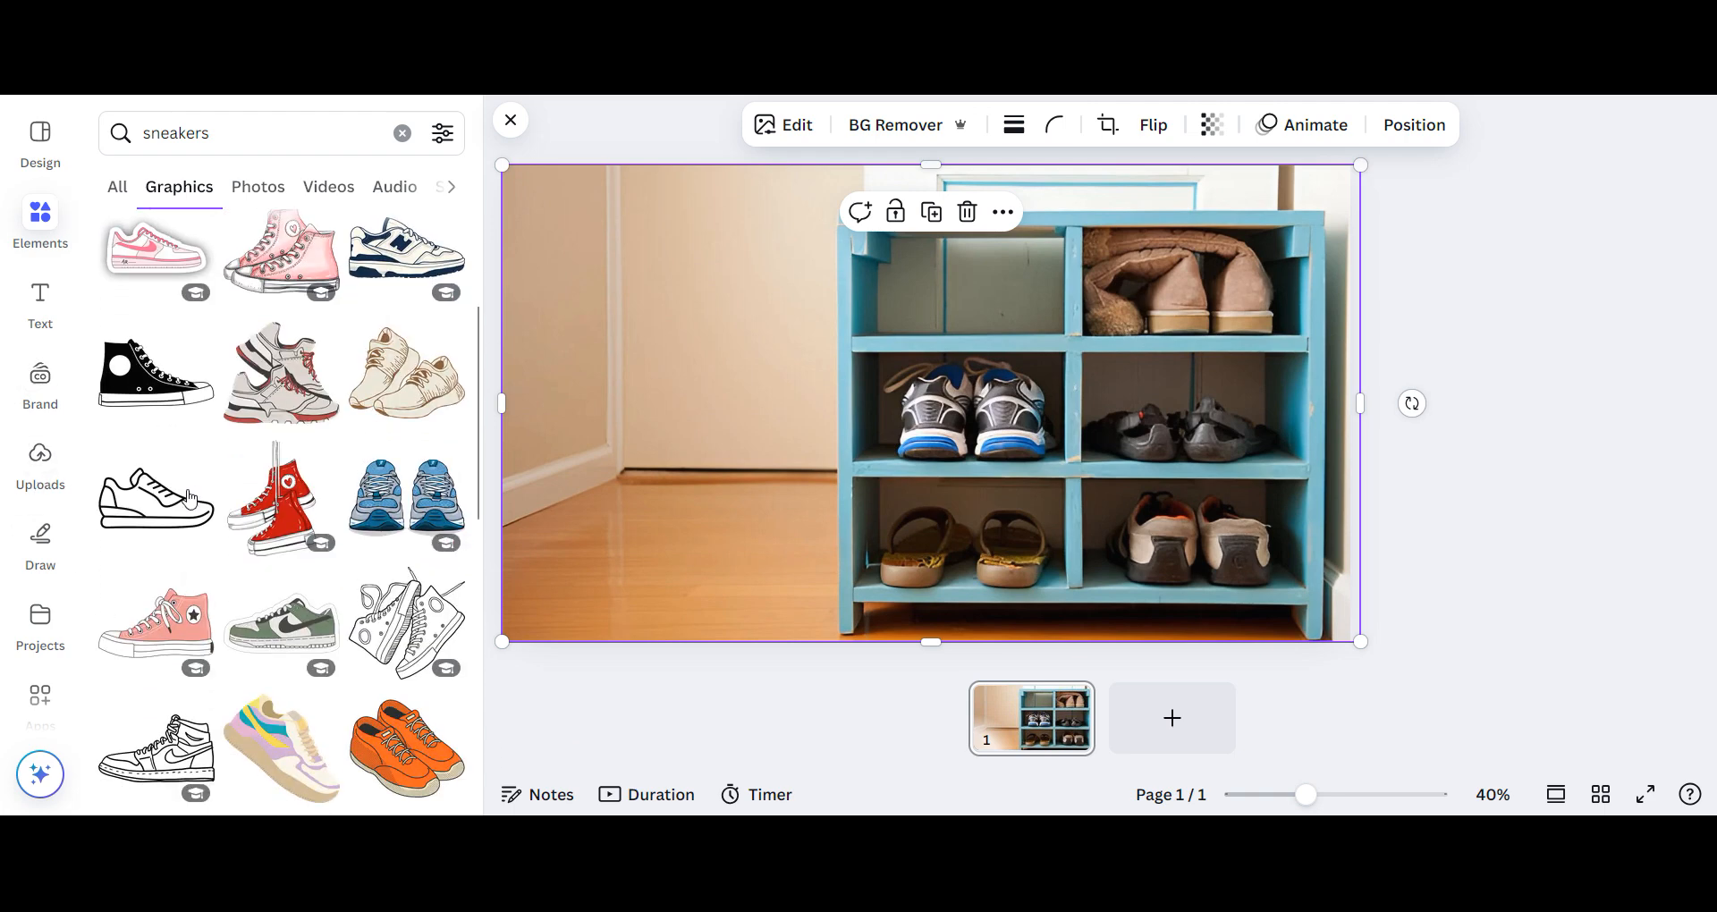
# - Add the uploaded dark sneakers image to the page and crop the empty margins on all four sides
pyautogui.click(40, 458)
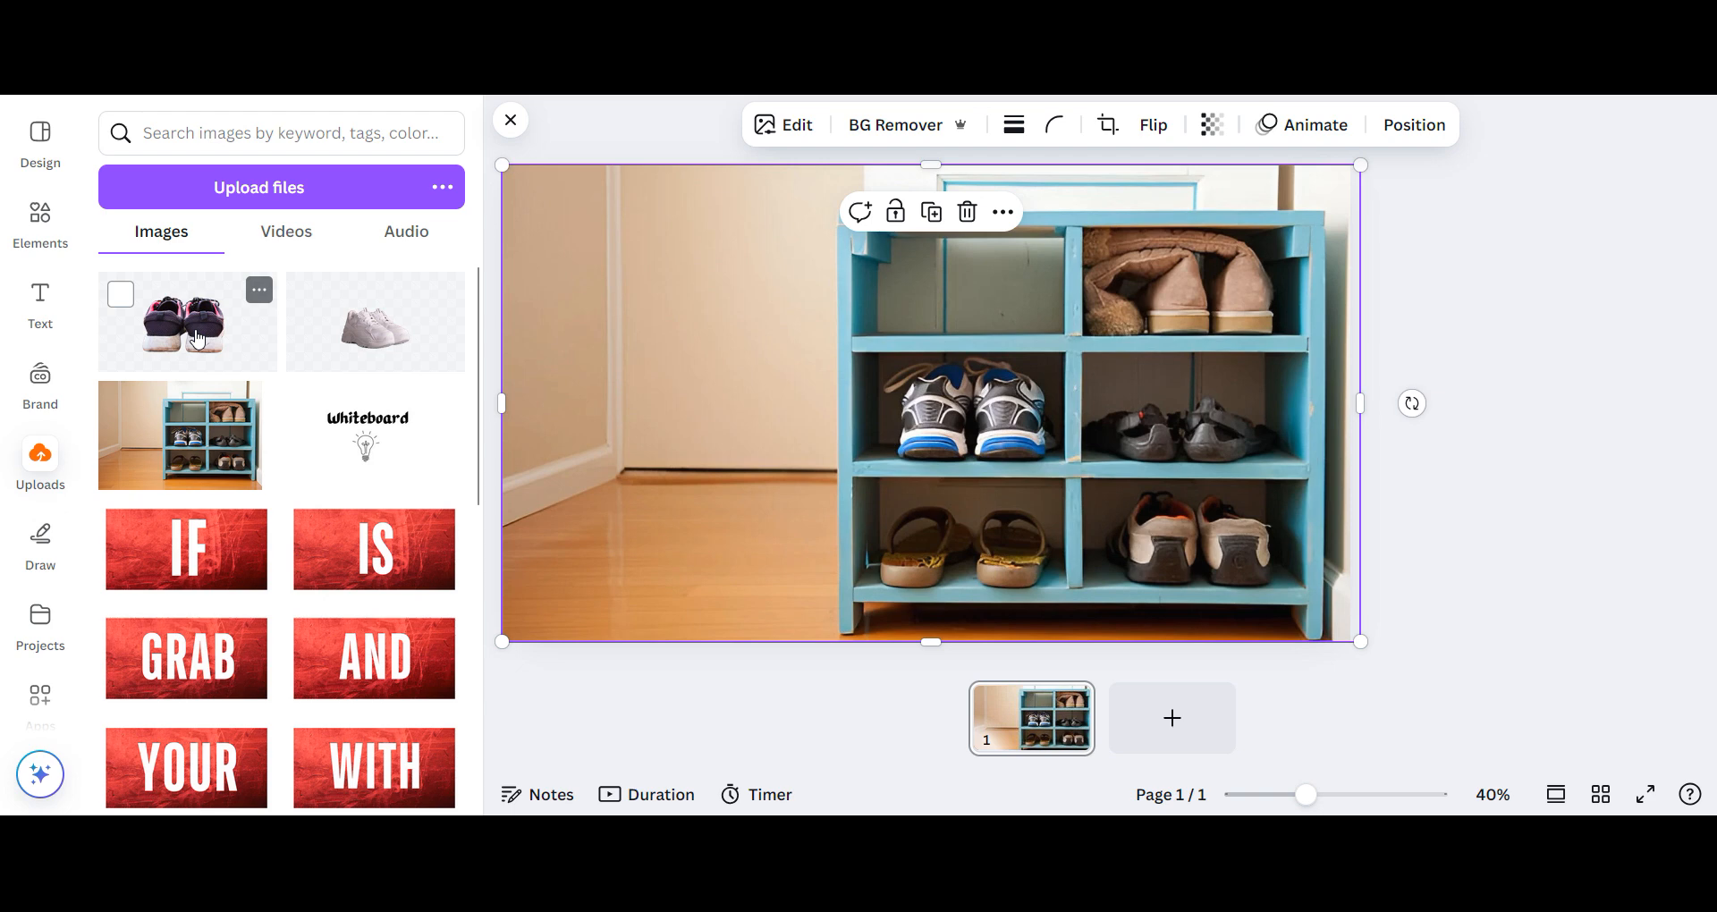
pyautogui.click(197, 338)
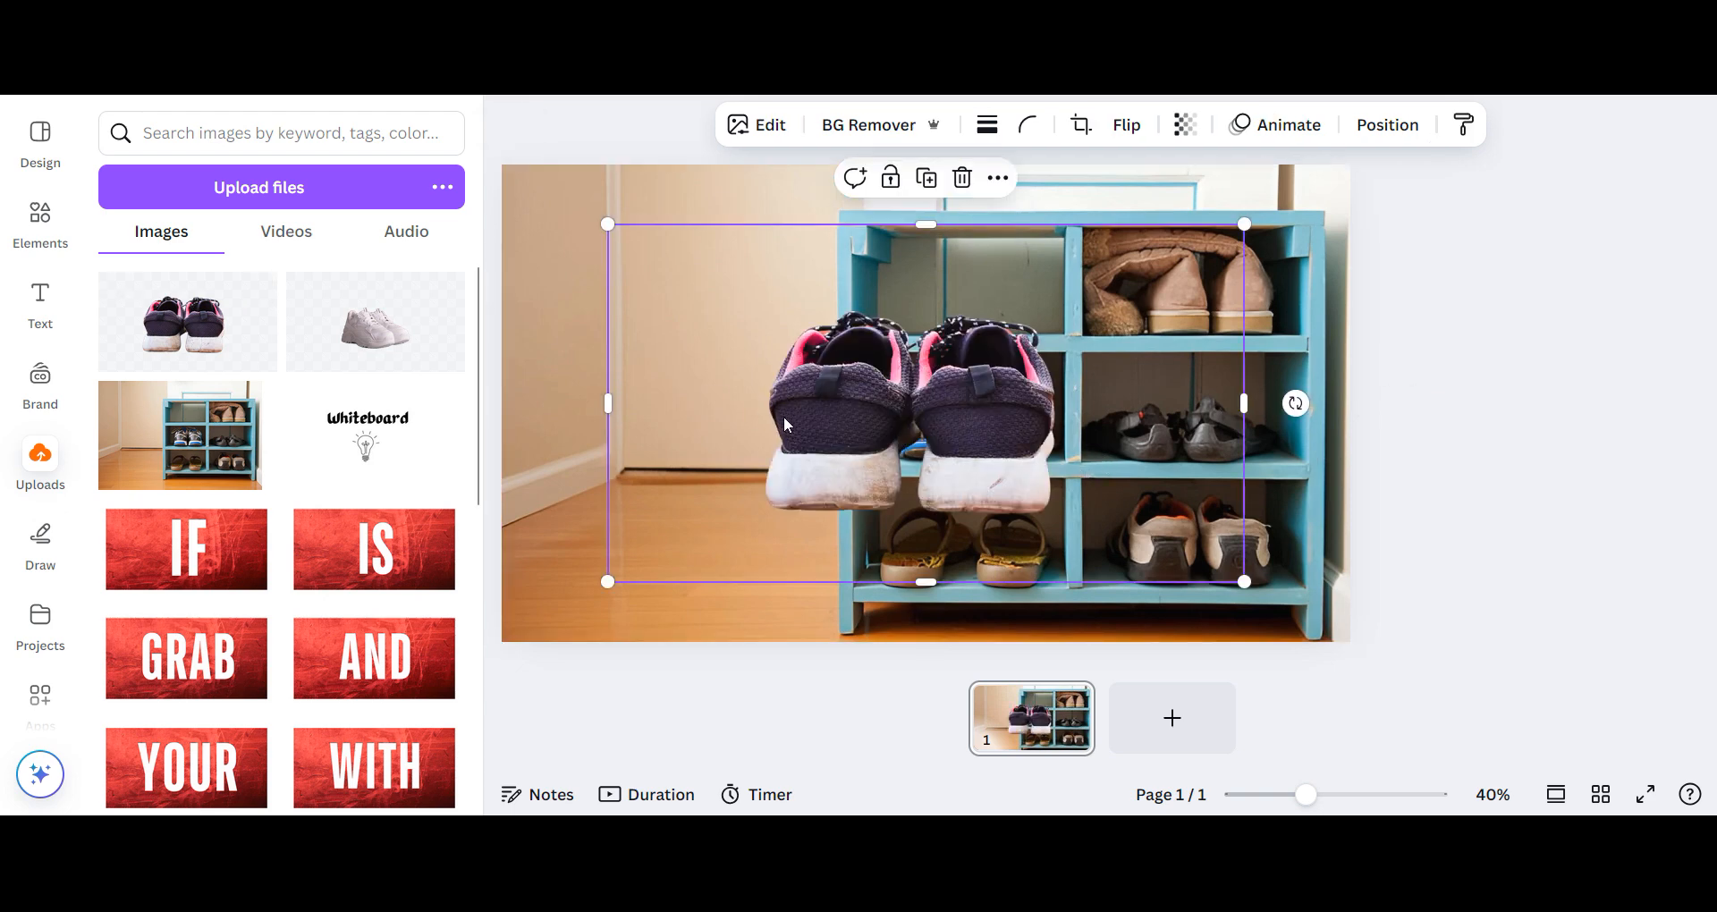
pyautogui.moveTo(608, 403); pyautogui.dragTo(758, 386)
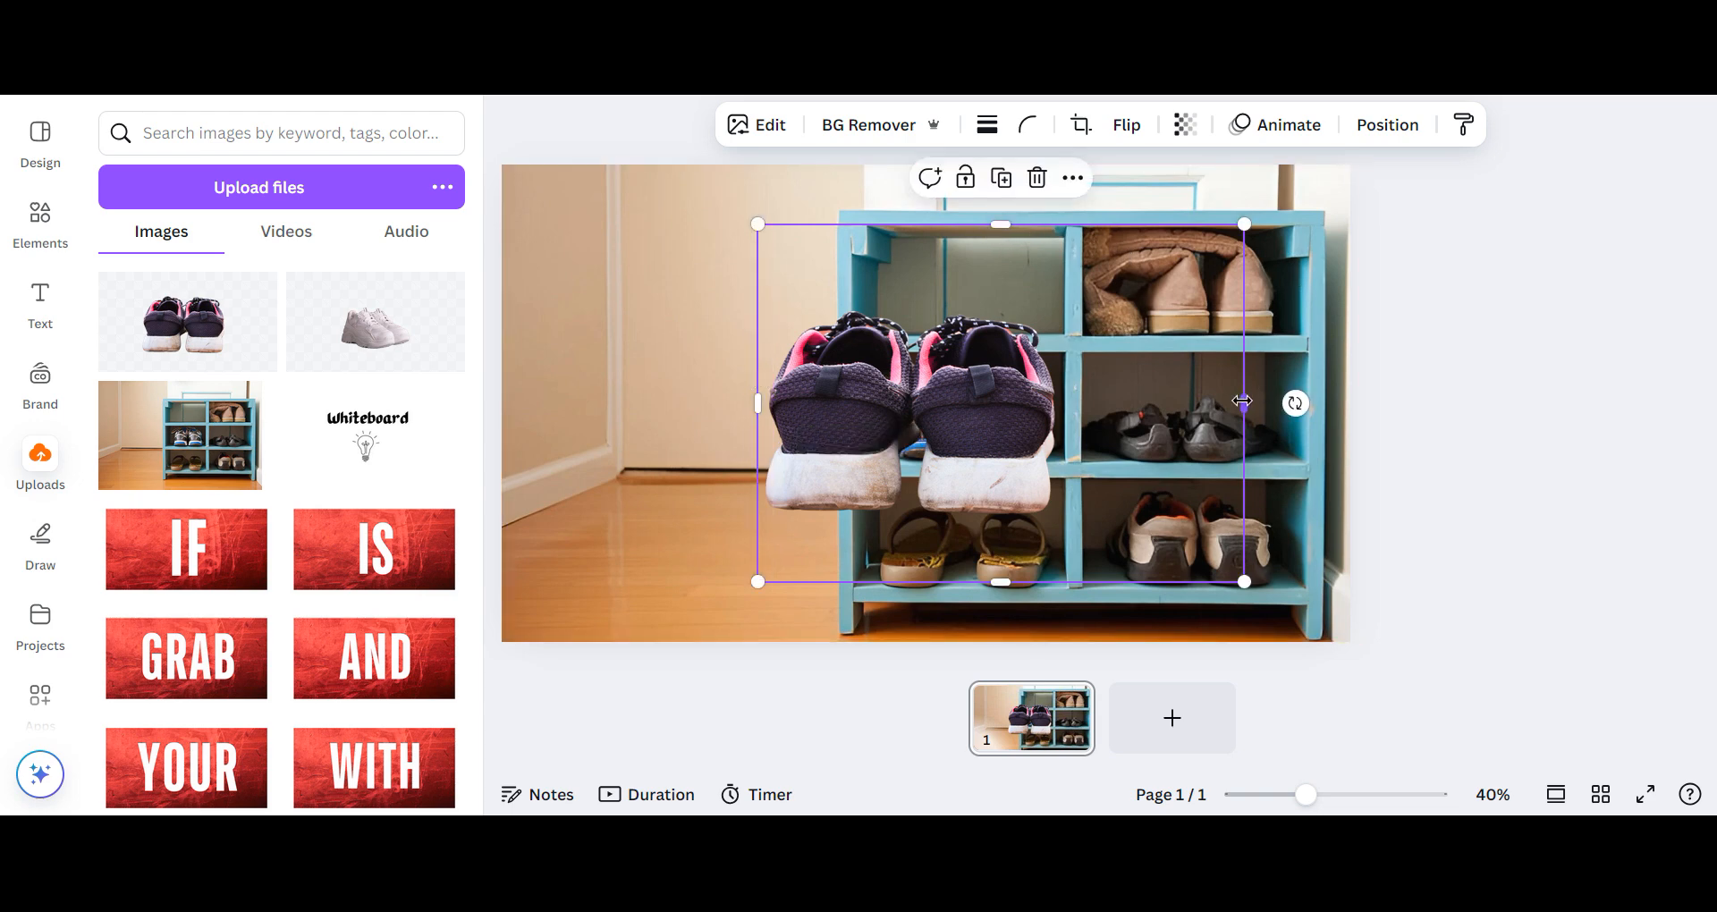
pyautogui.moveTo(1243, 401); pyautogui.dragTo(1074, 402)
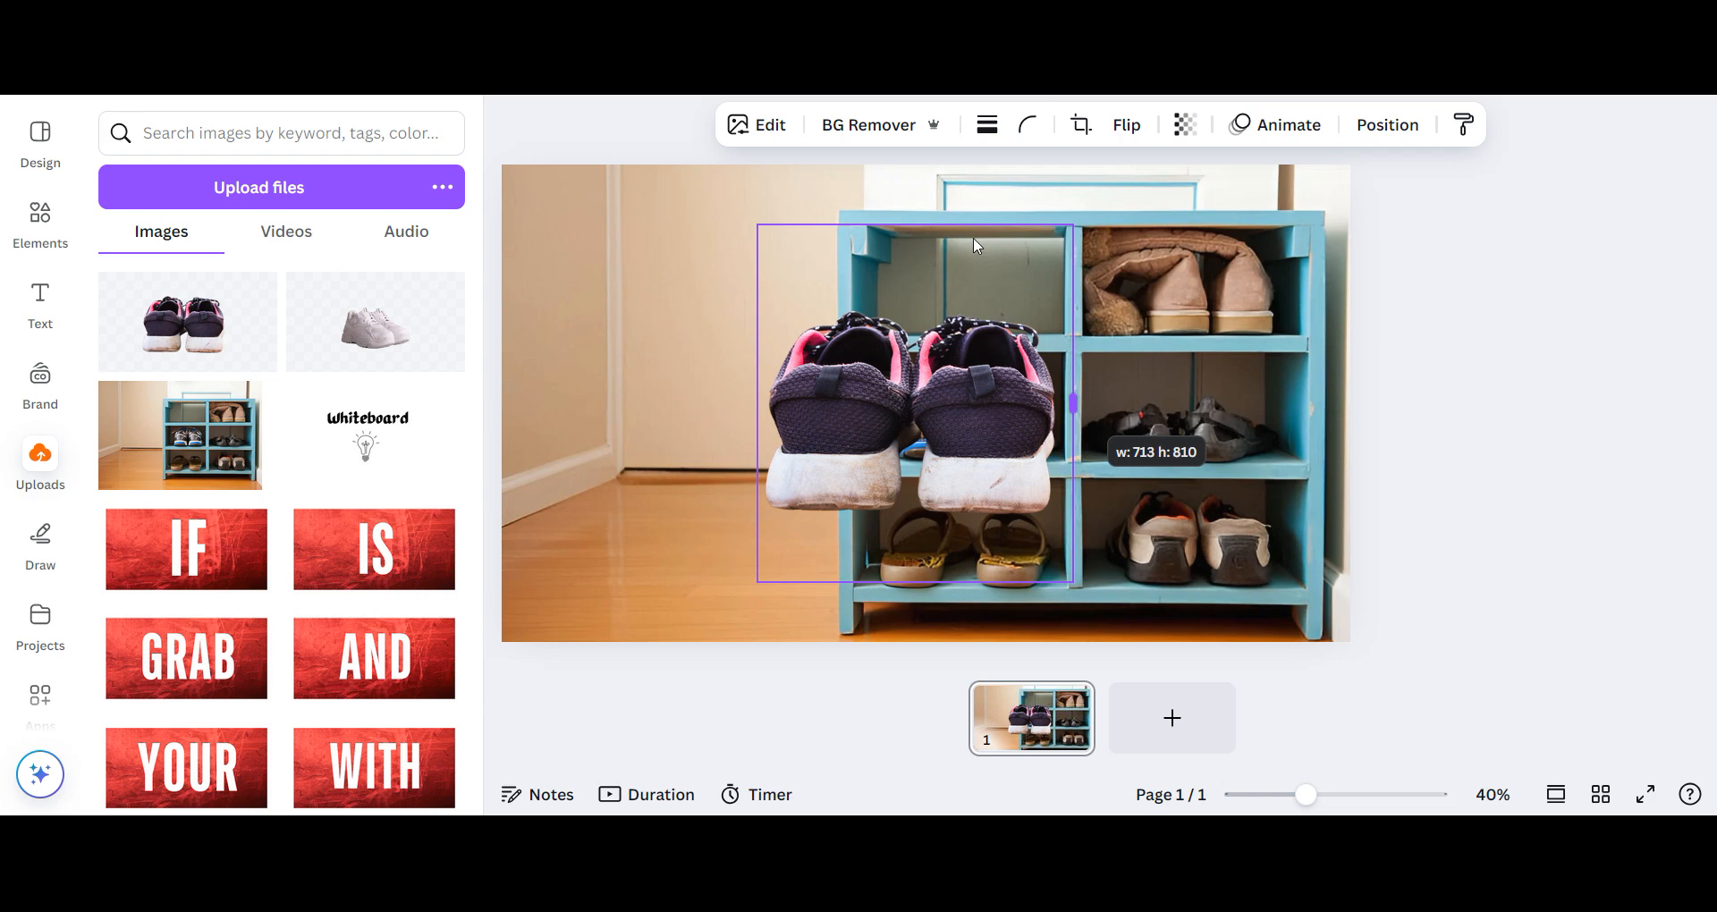
pyautogui.moveTo(915, 226); pyautogui.dragTo(933, 307)
pyautogui.moveTo(915, 582); pyautogui.dragTo(916, 530)
# - Scale down the cropped dark sneakers and position them on the shelf of the rack's empty upper-left compartment
pyautogui.moveTo(1074, 527); pyautogui.dragTo(1012, 303)
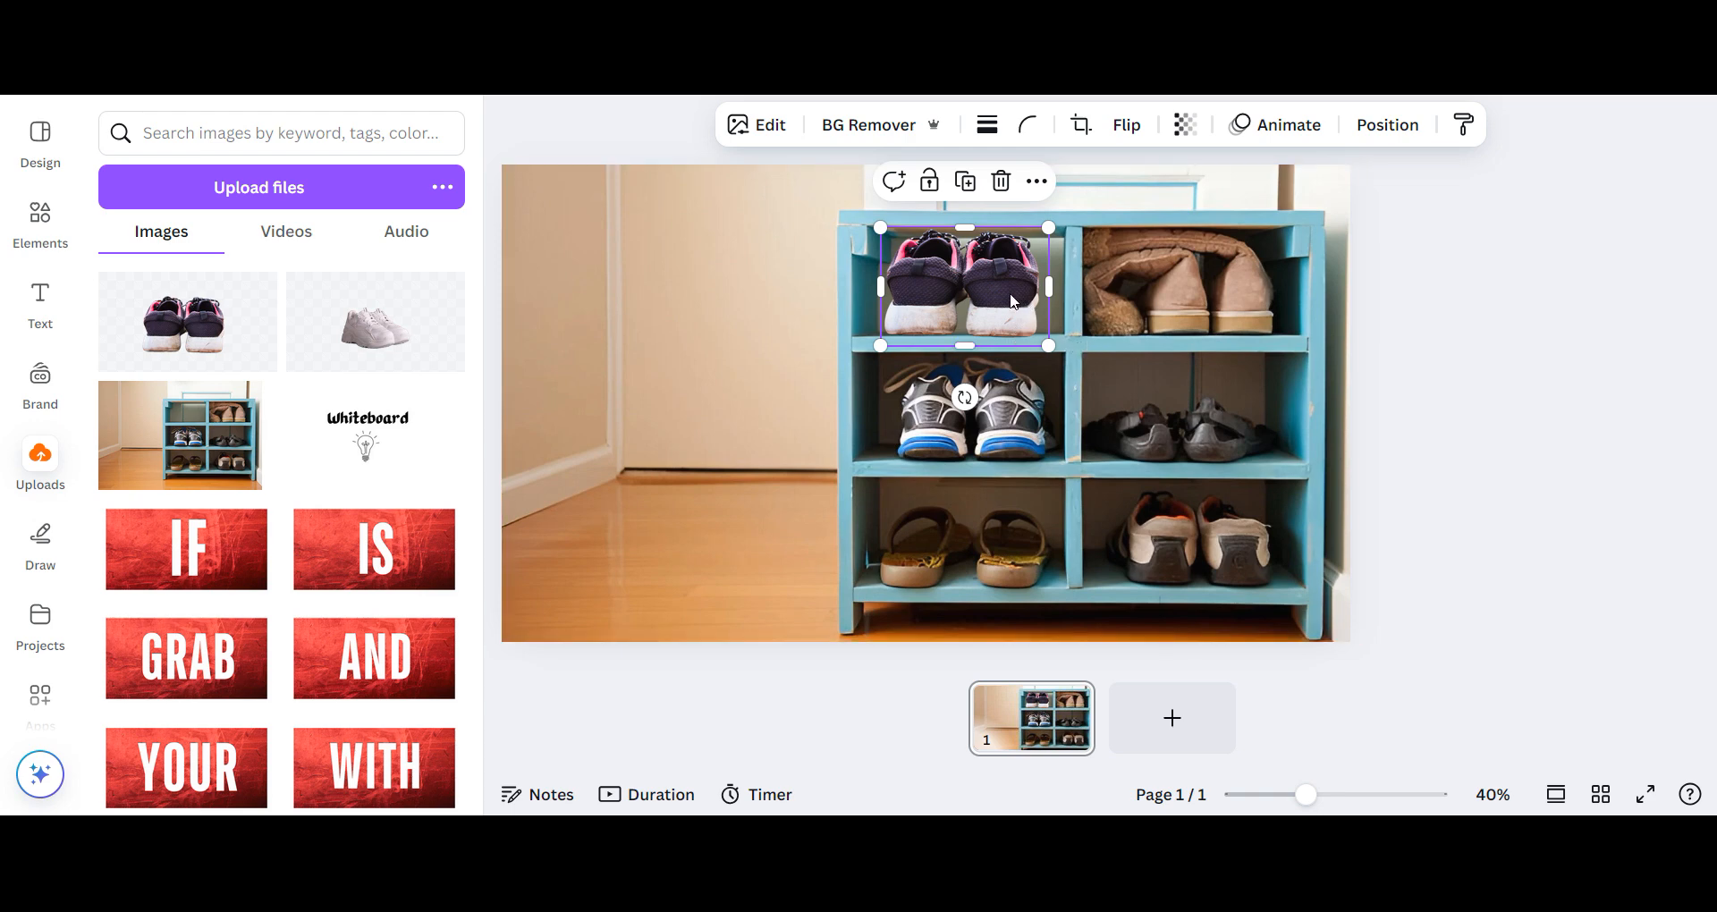
pyautogui.moveTo(1016, 297); pyautogui.dragTo(1014, 283)
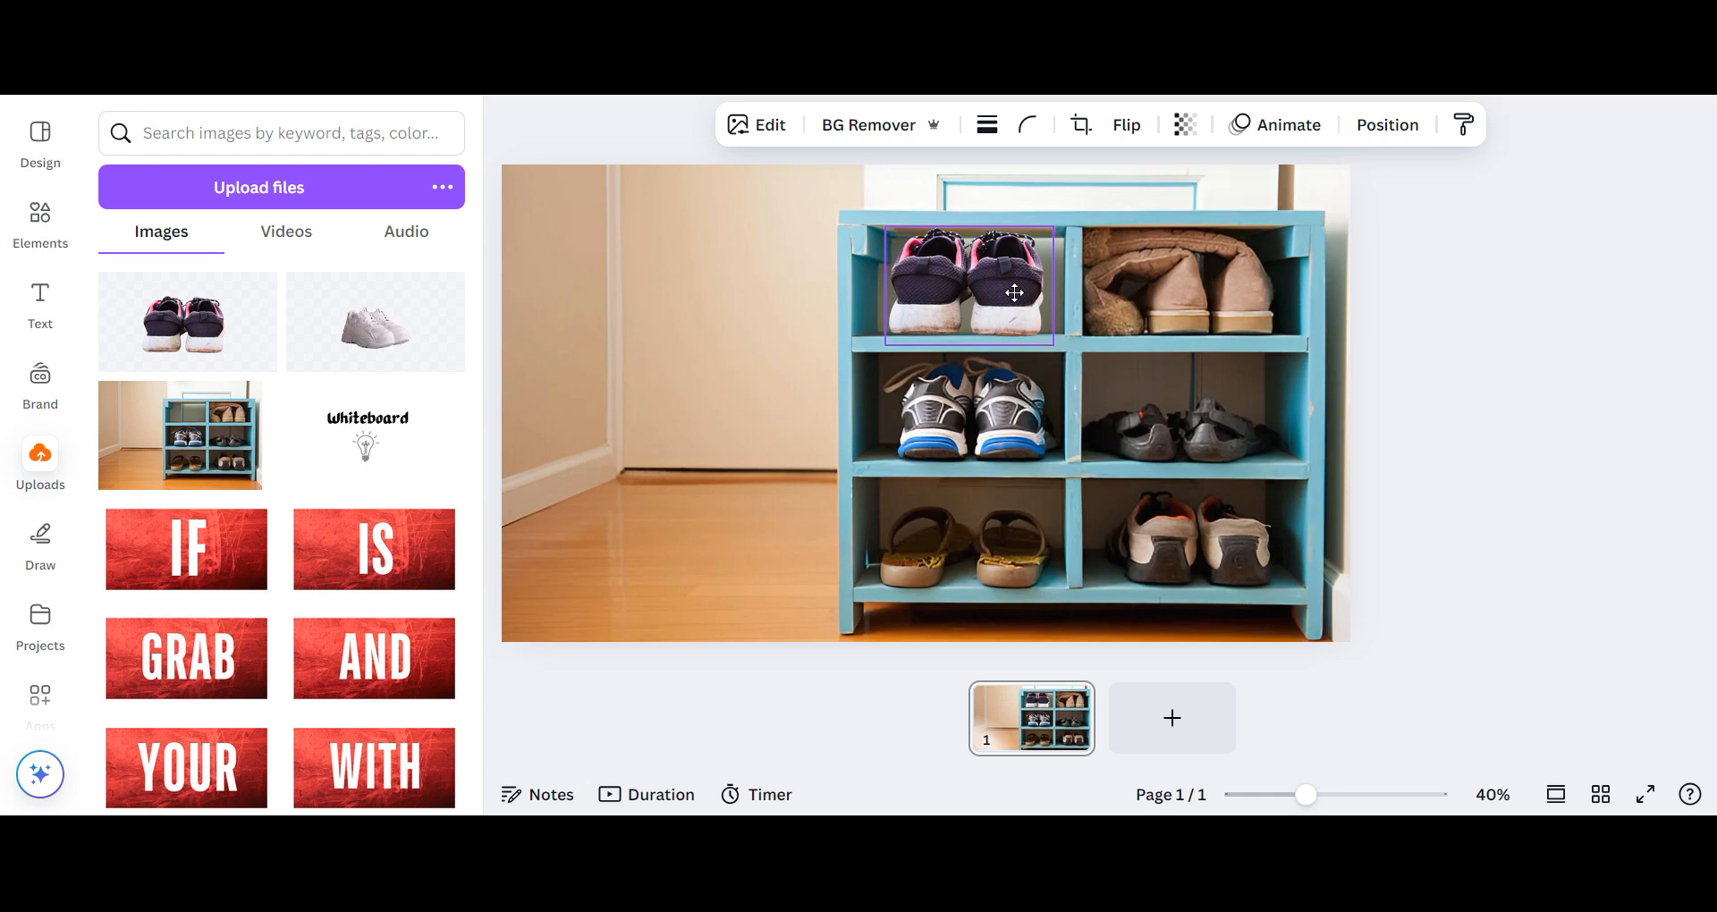
pyautogui.moveTo(1015, 292); pyautogui.dragTo(1016, 301)
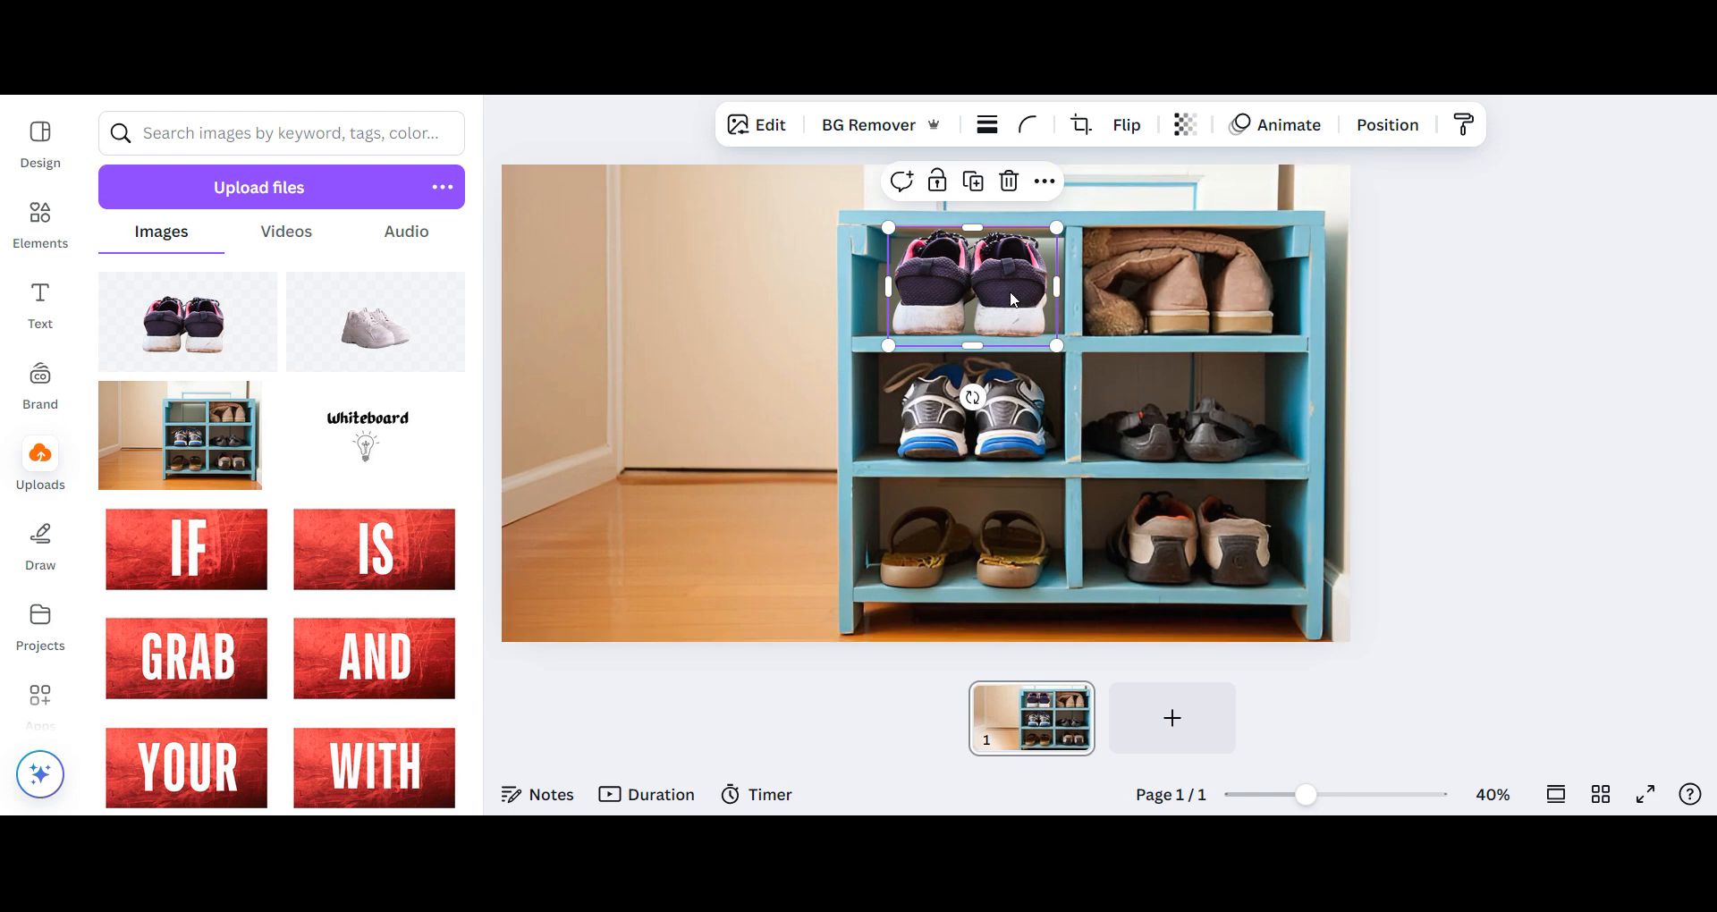
pyautogui.moveTo(1032, 311); pyautogui.dragTo(1030, 306)
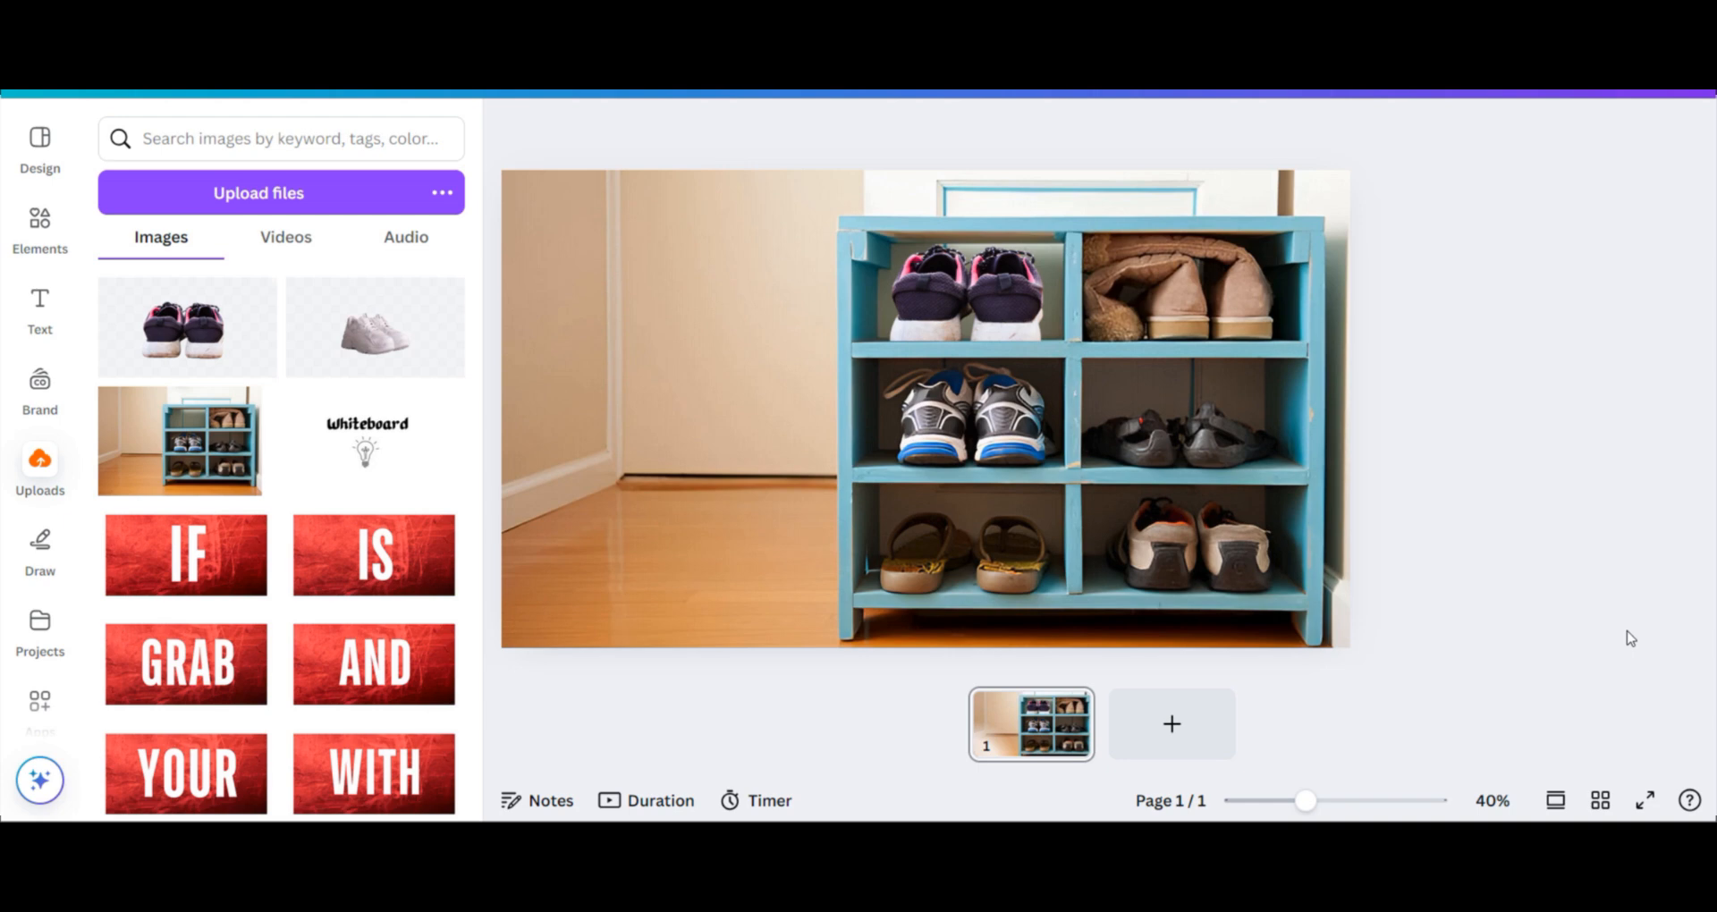
# - Duplicate the shoe rack photo and move the copy over the original, covering the dark sneakers
pyautogui.rightClick(740, 275)
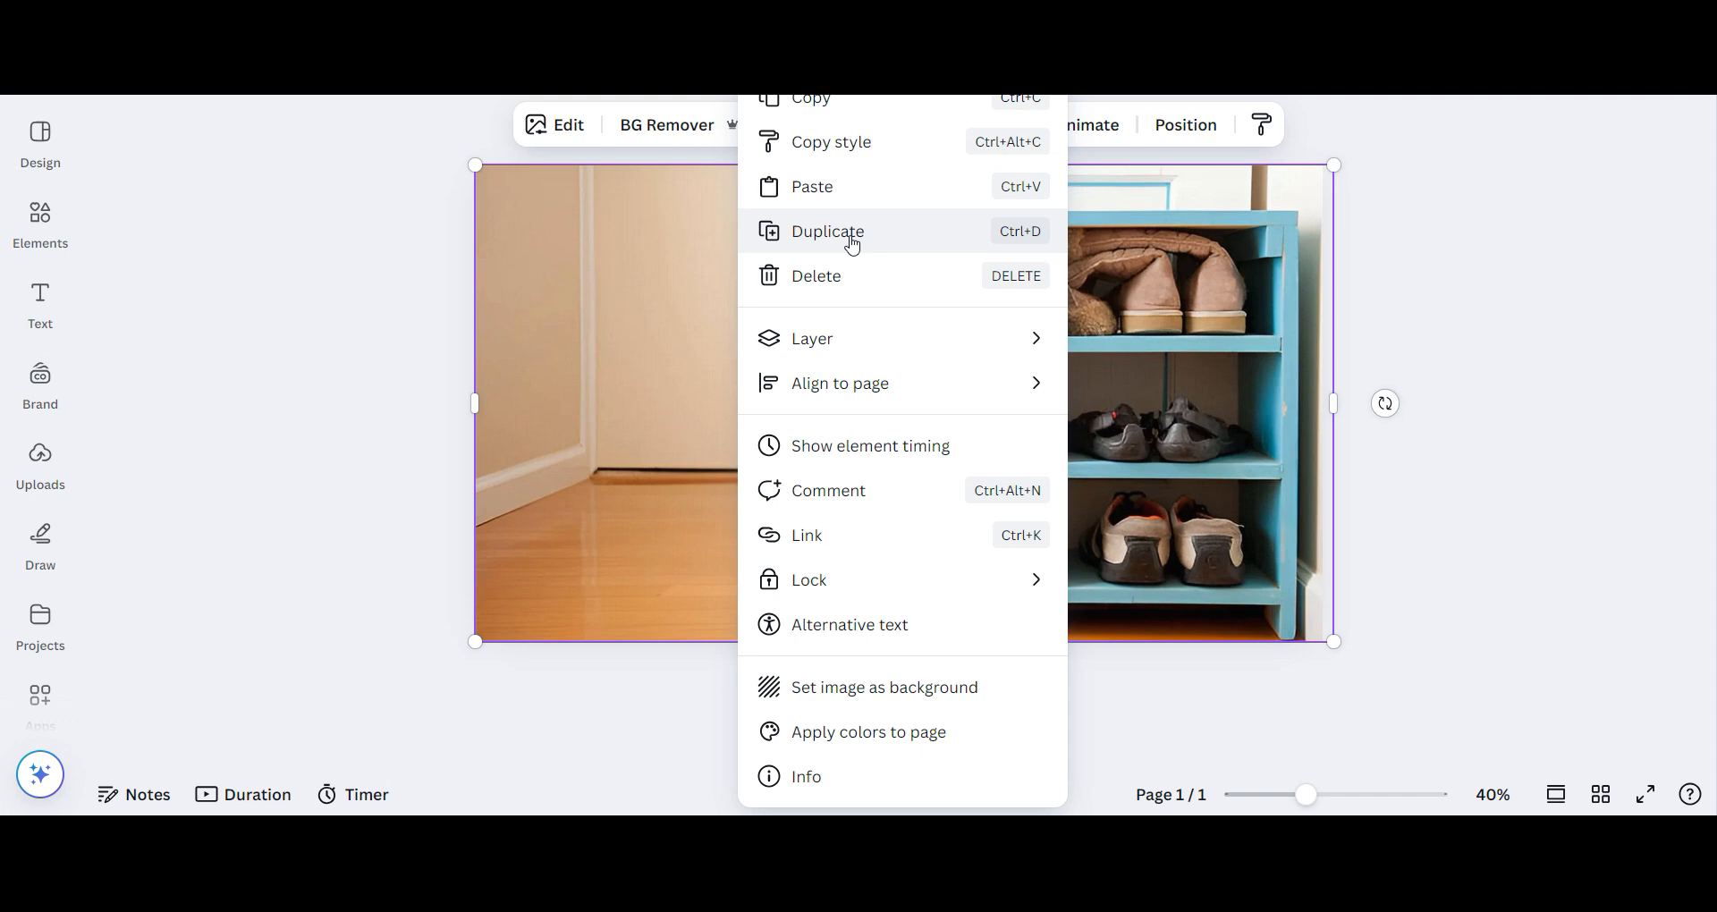
pyautogui.click(705, 273)
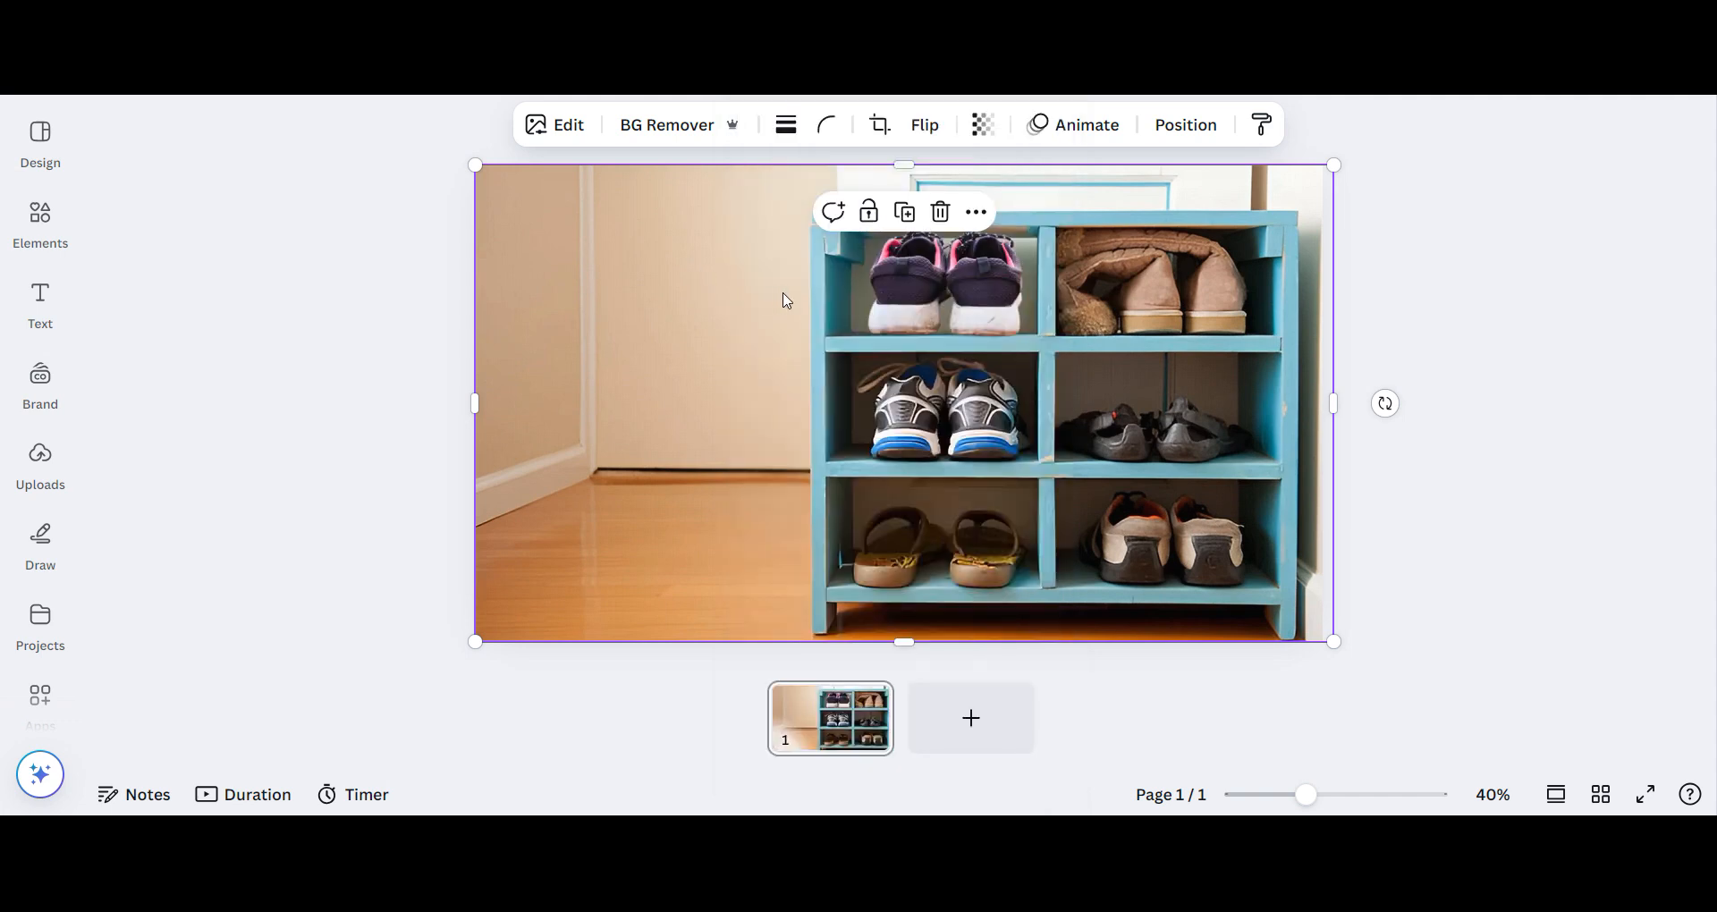
pyautogui.click(905, 215)
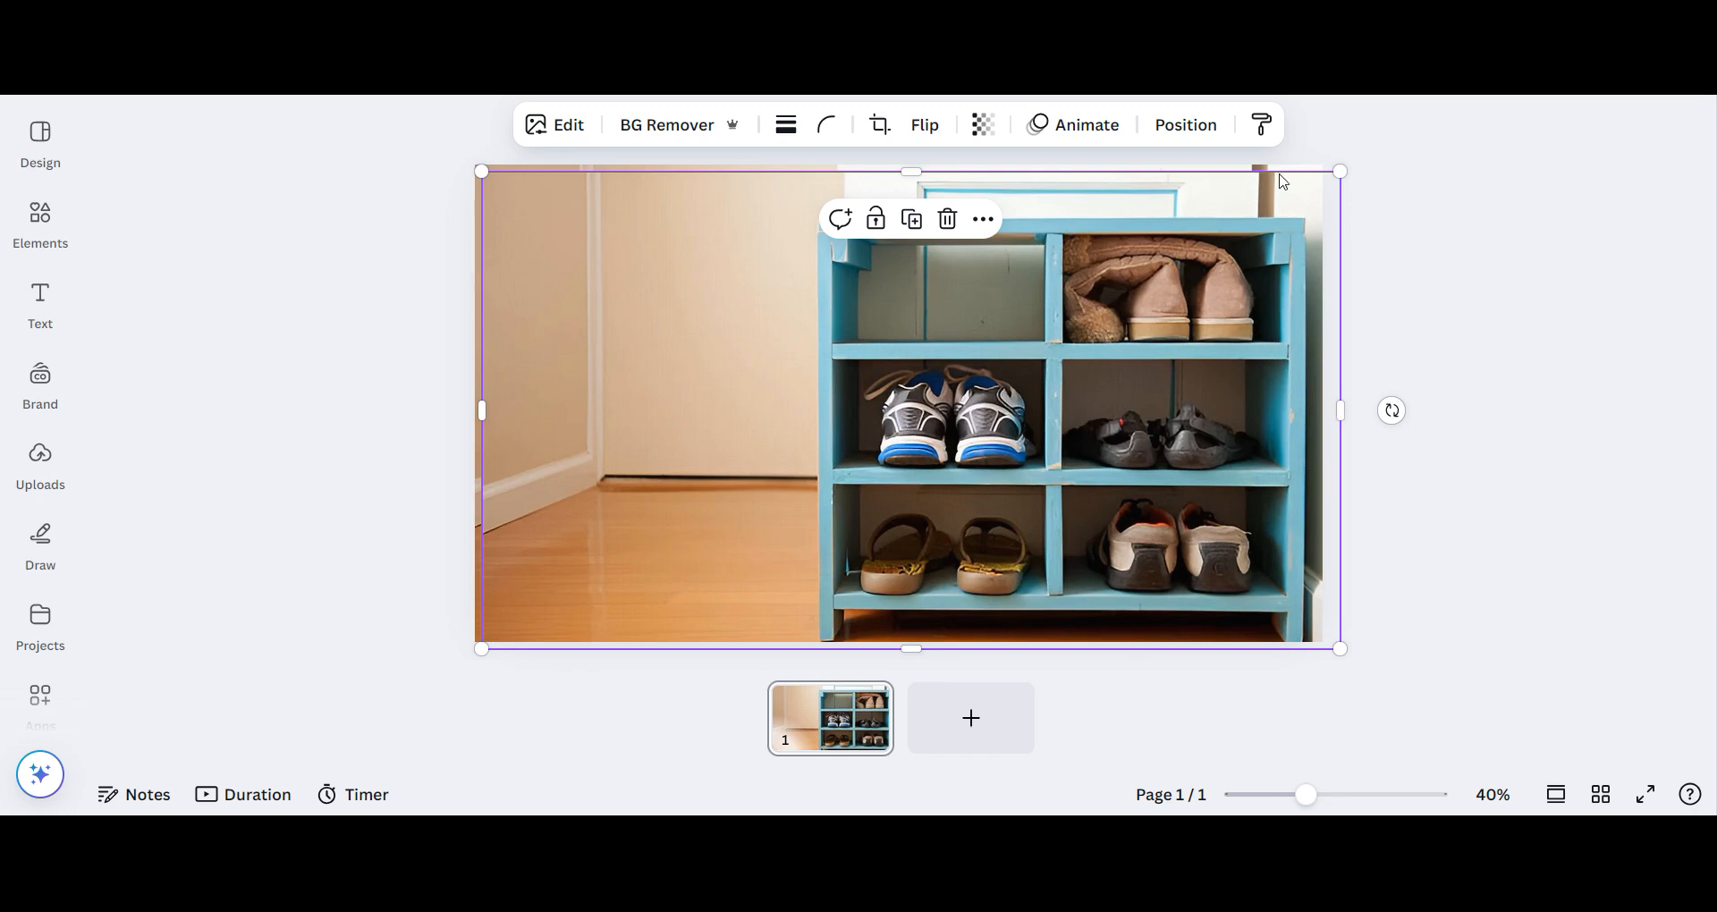
pyautogui.moveTo(1239, 275); pyautogui.dragTo(1222, 269)
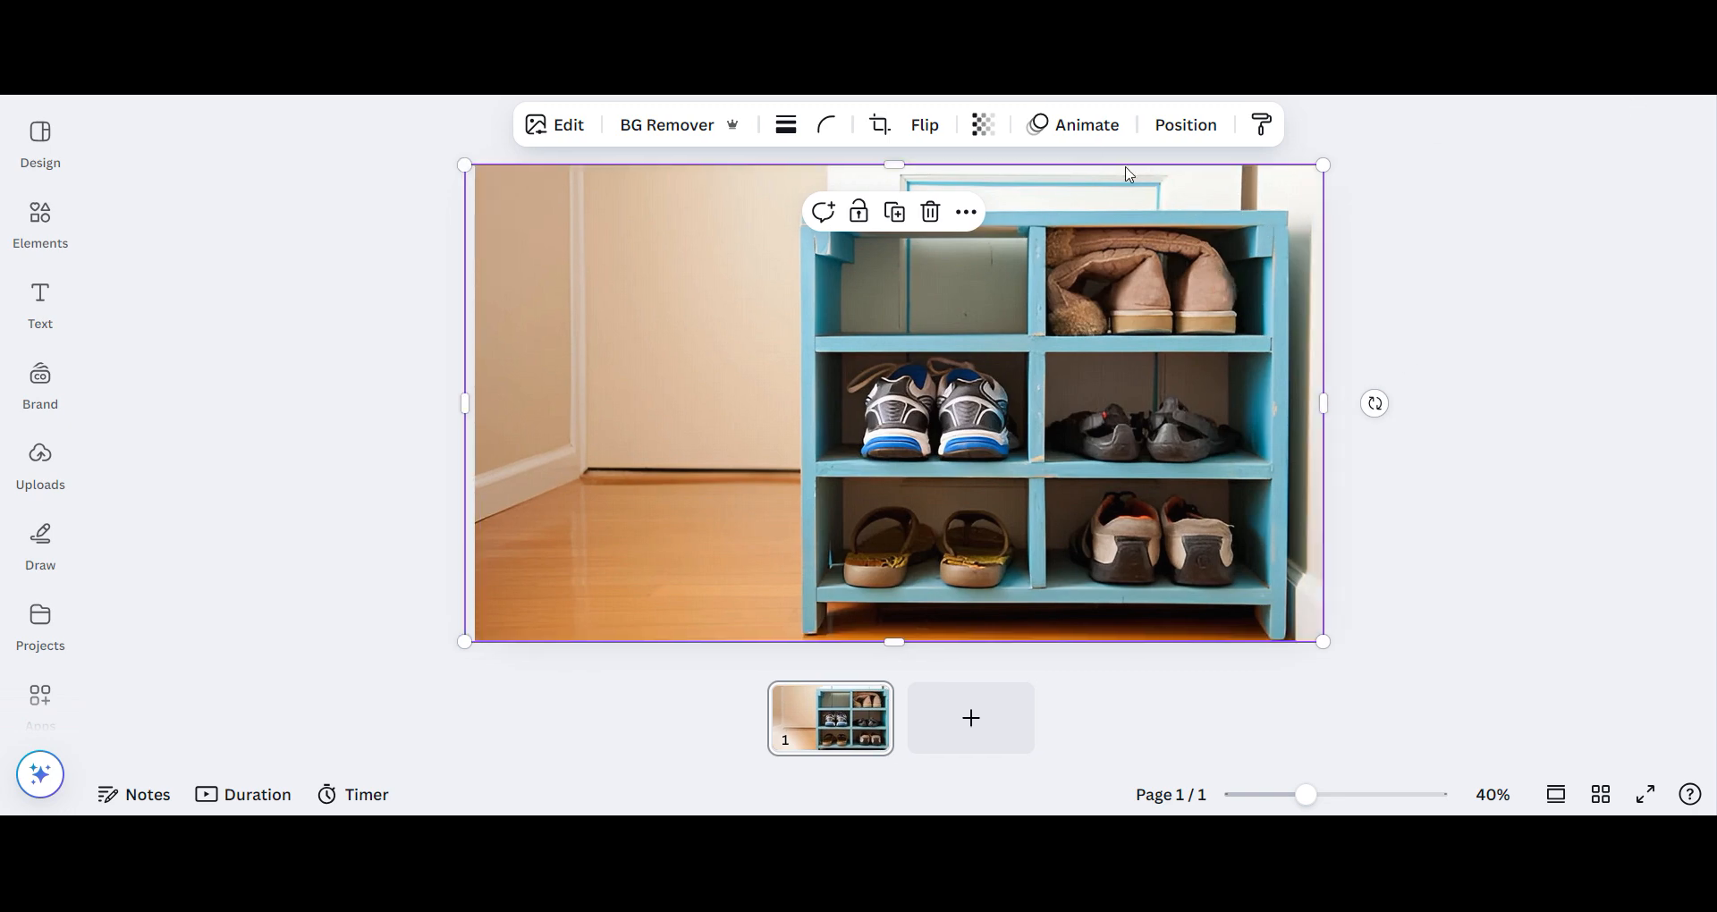
# - Set the upper shoe rack photo's transparency to 49 and line it up with the original rack underneath
pyautogui.click(982, 131)
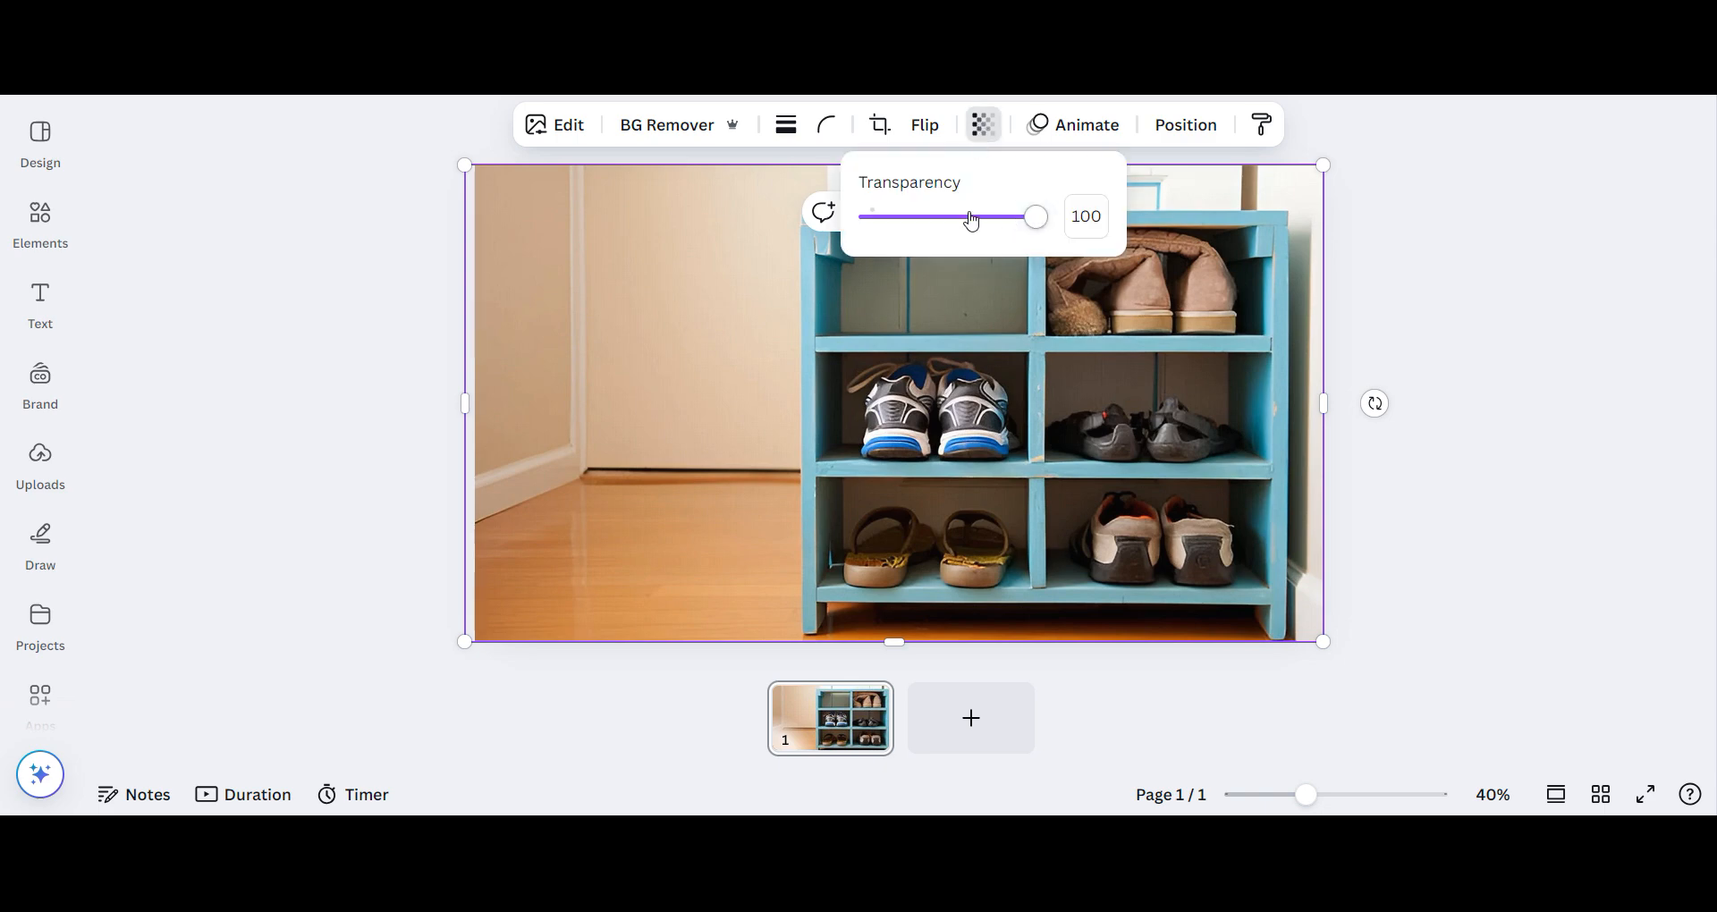
pyautogui.click(951, 221)
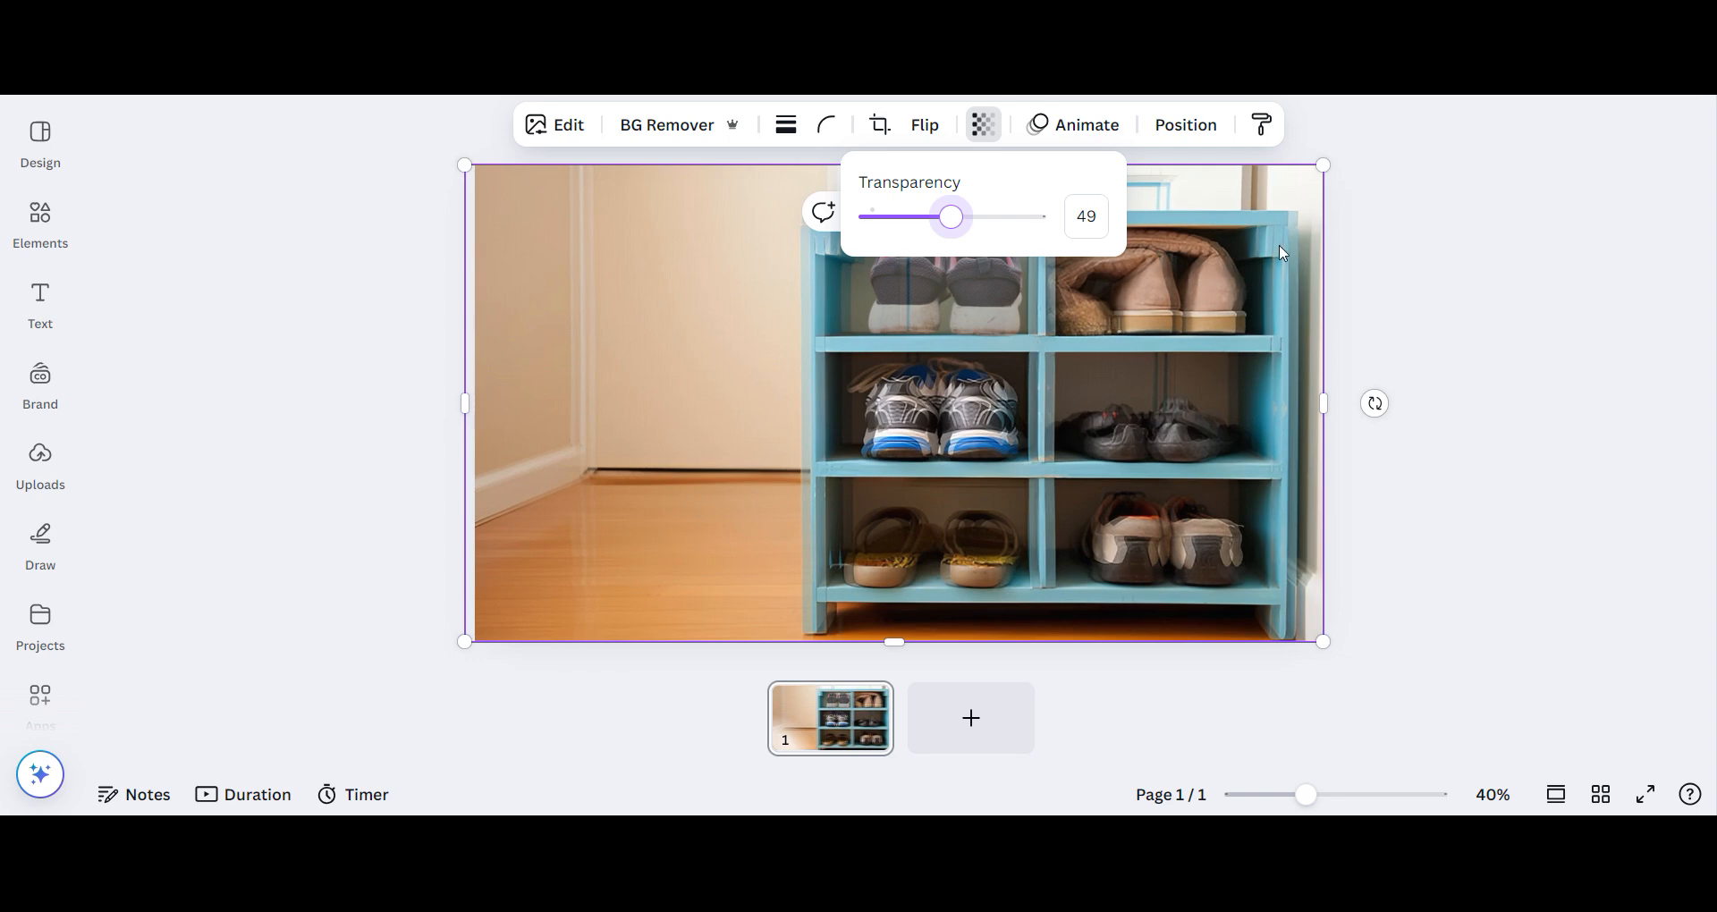
pyautogui.click(1045, 337)
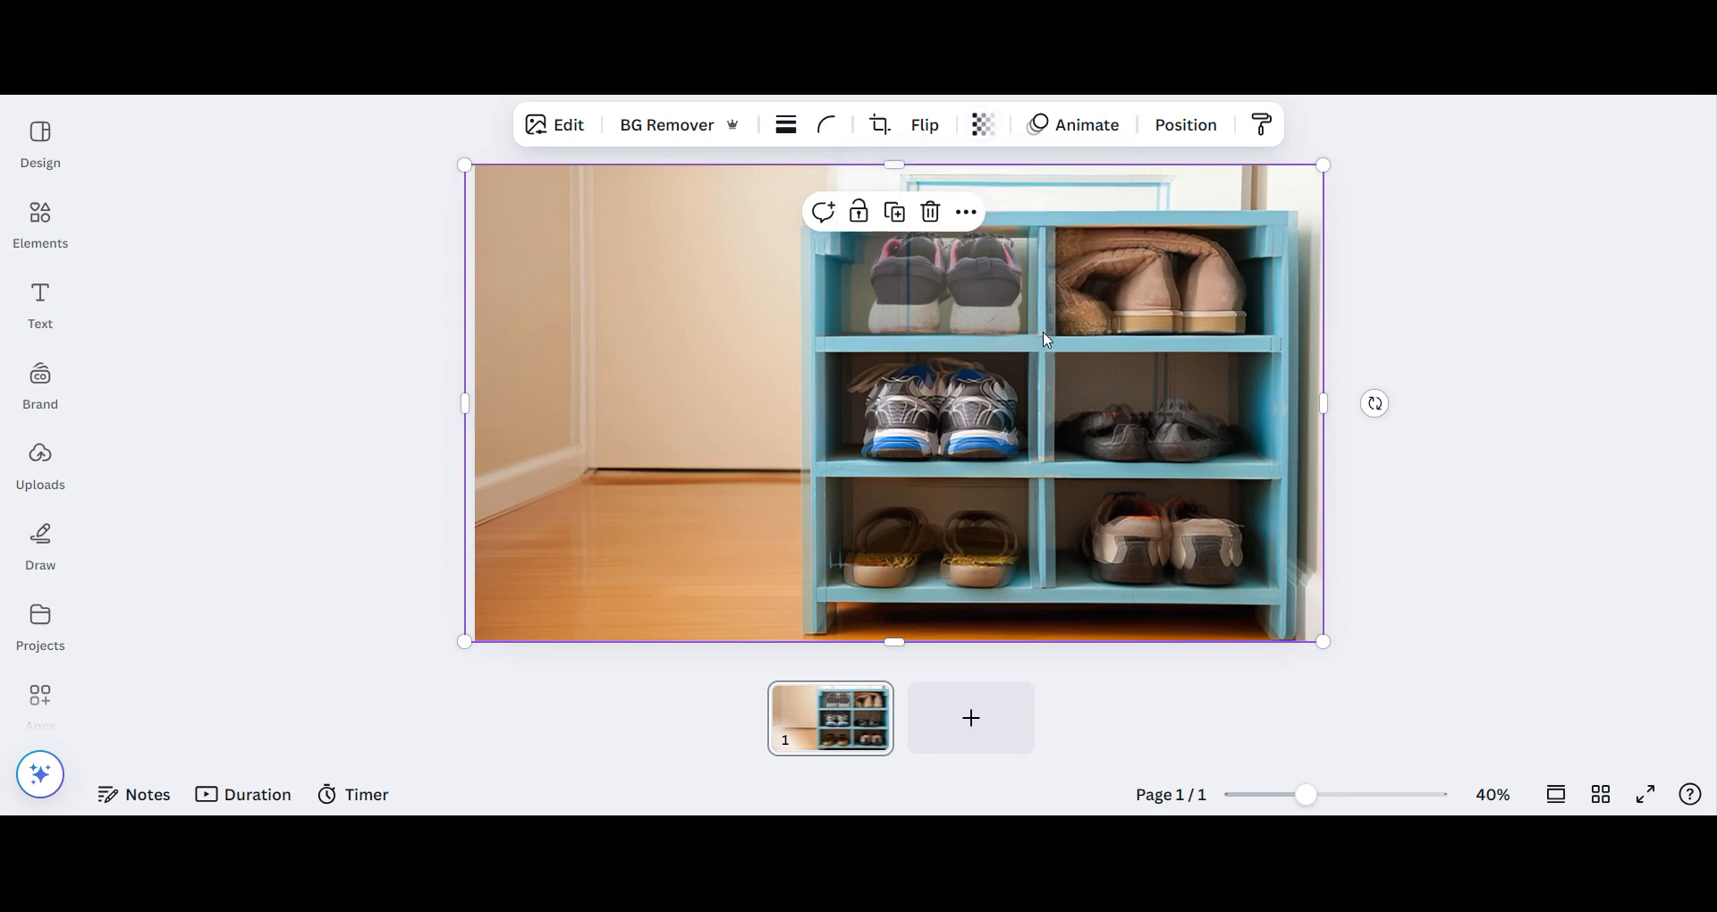
pyautogui.moveTo(1044, 333); pyautogui.dragTo(1048, 332)
# - Show the page's layers and check the transparency of the original shoe rack photo
pyautogui.hotkey('alt', '1')
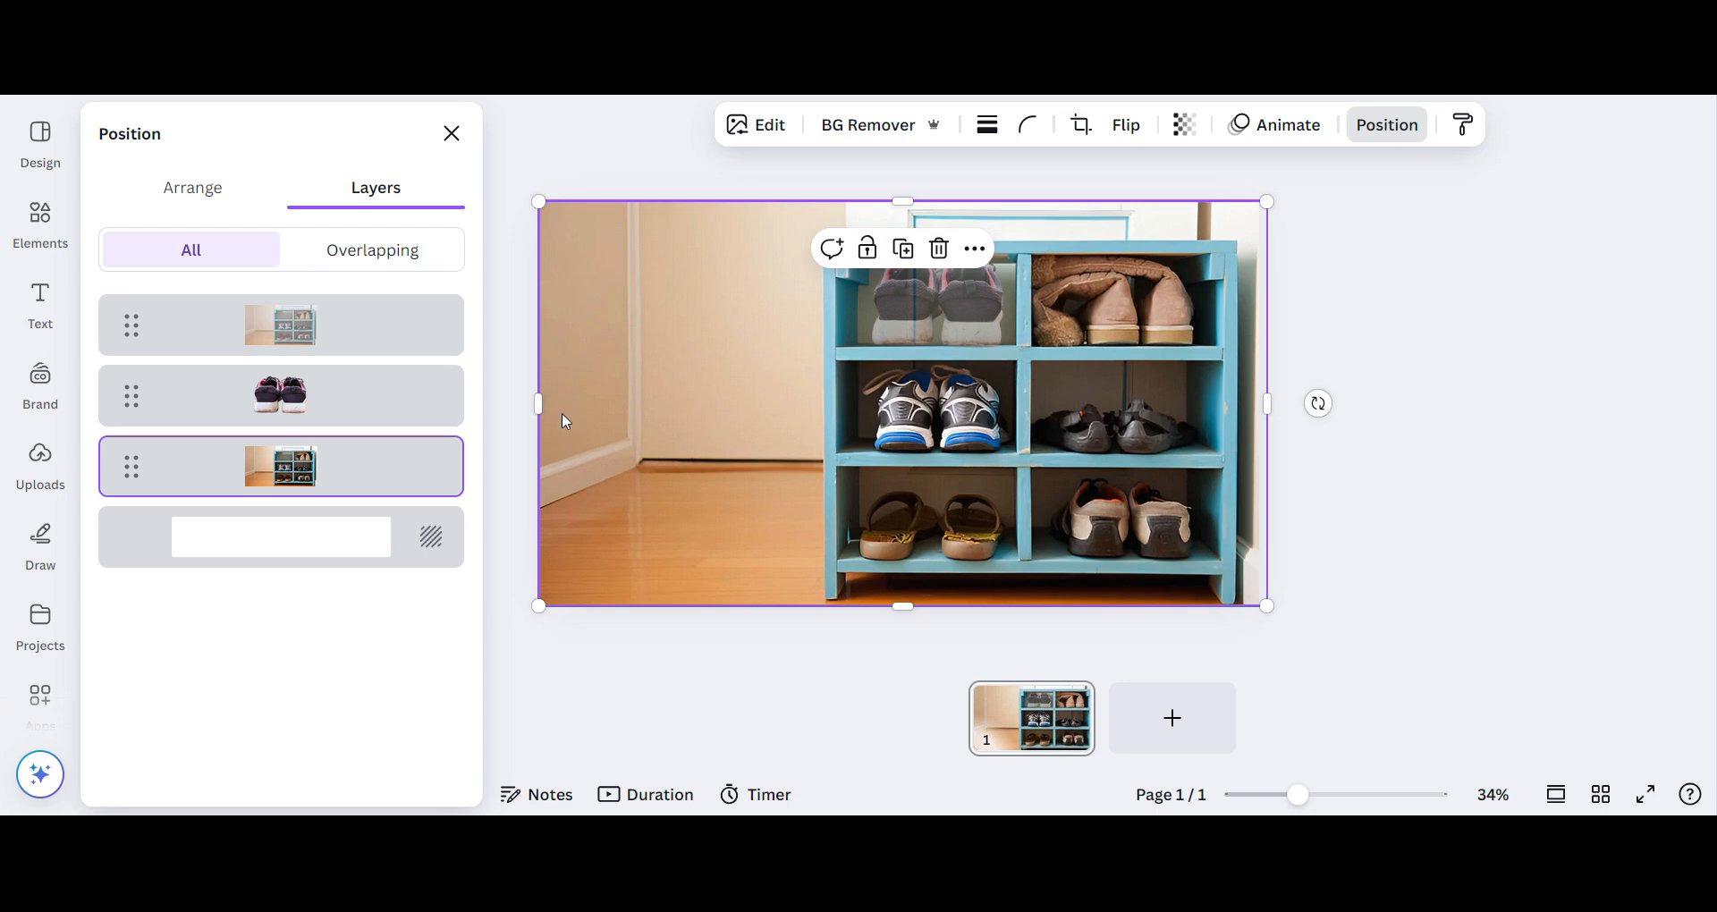
pyautogui.click(452, 134)
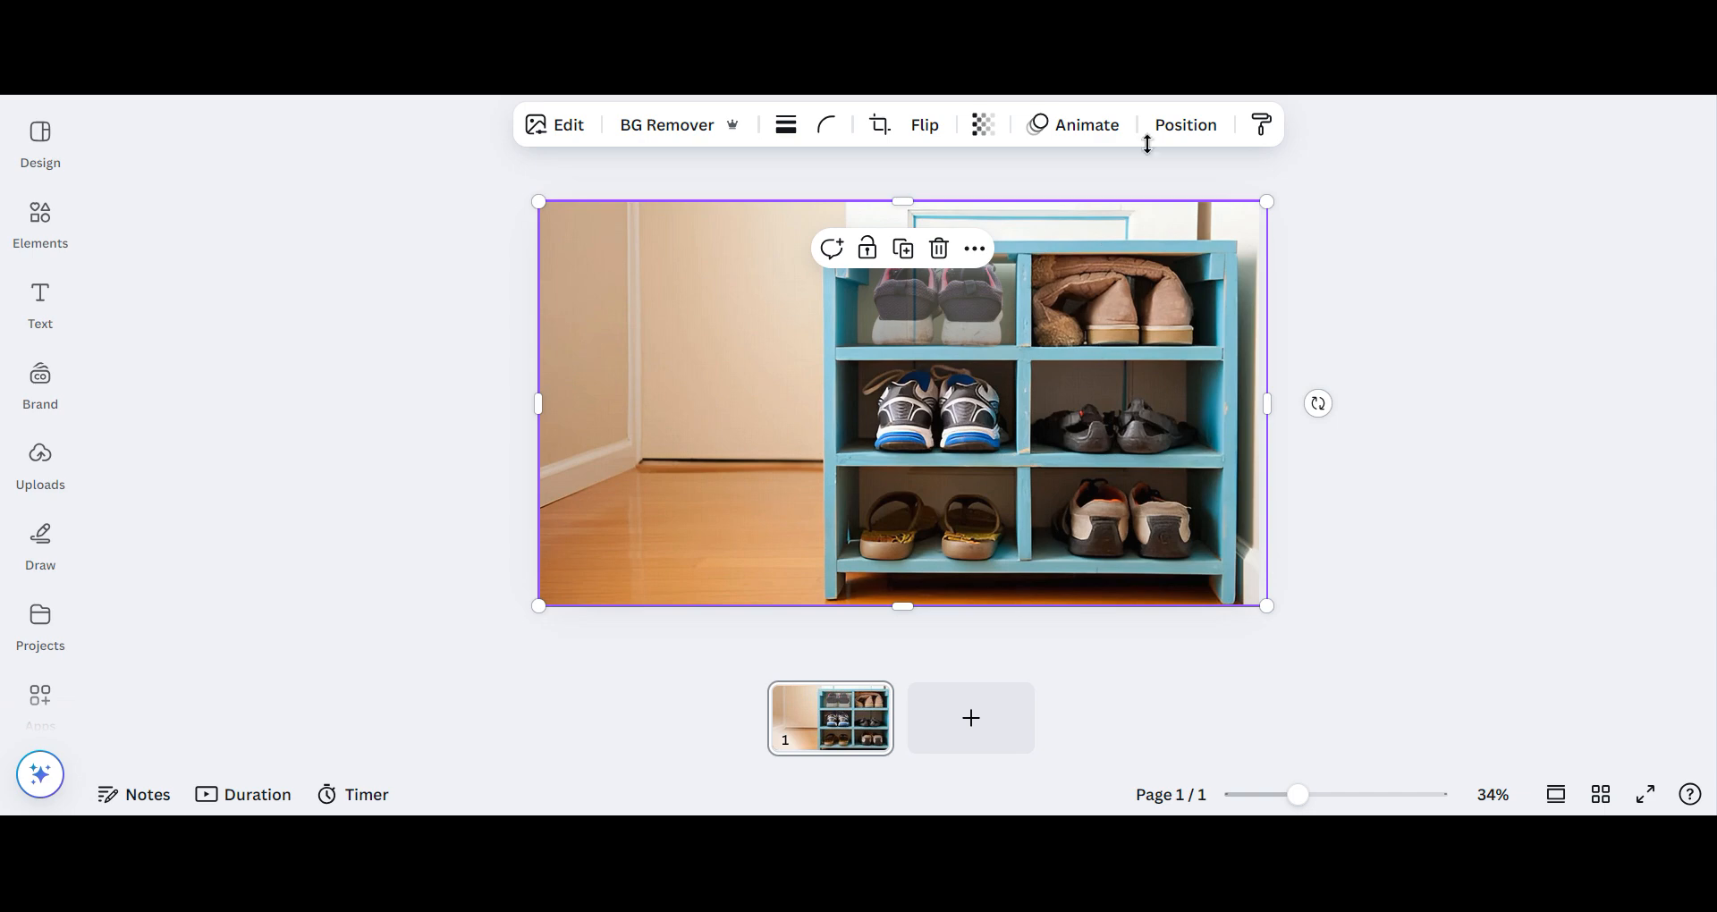
pyautogui.click(974, 128)
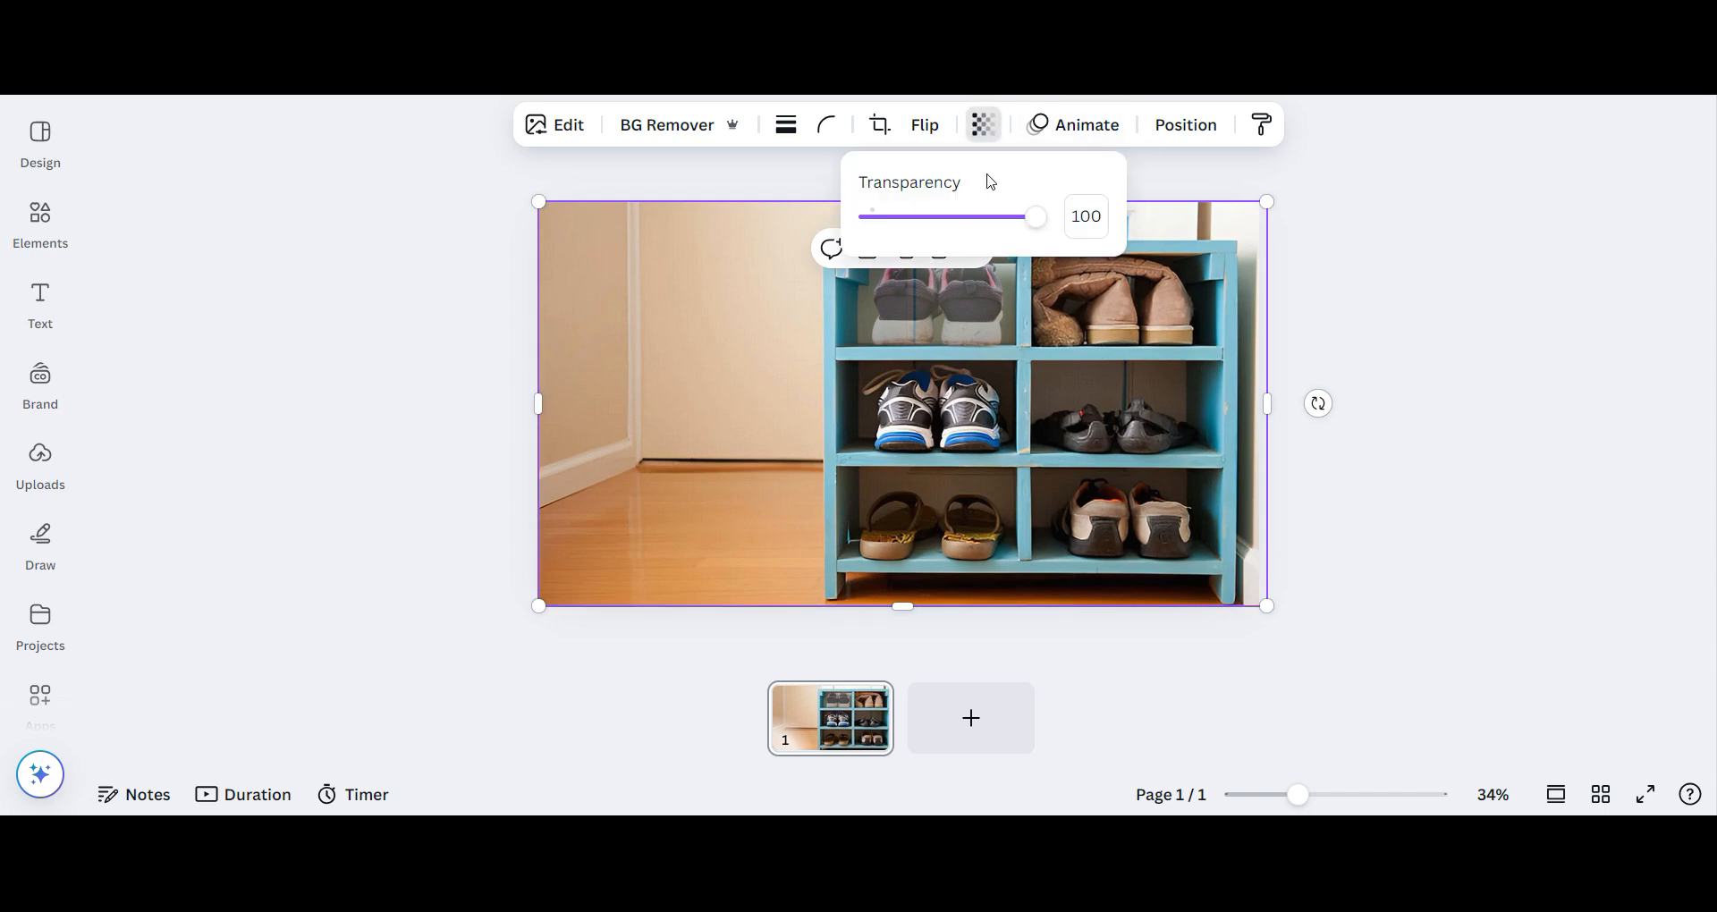
pyautogui.click(828, 349)
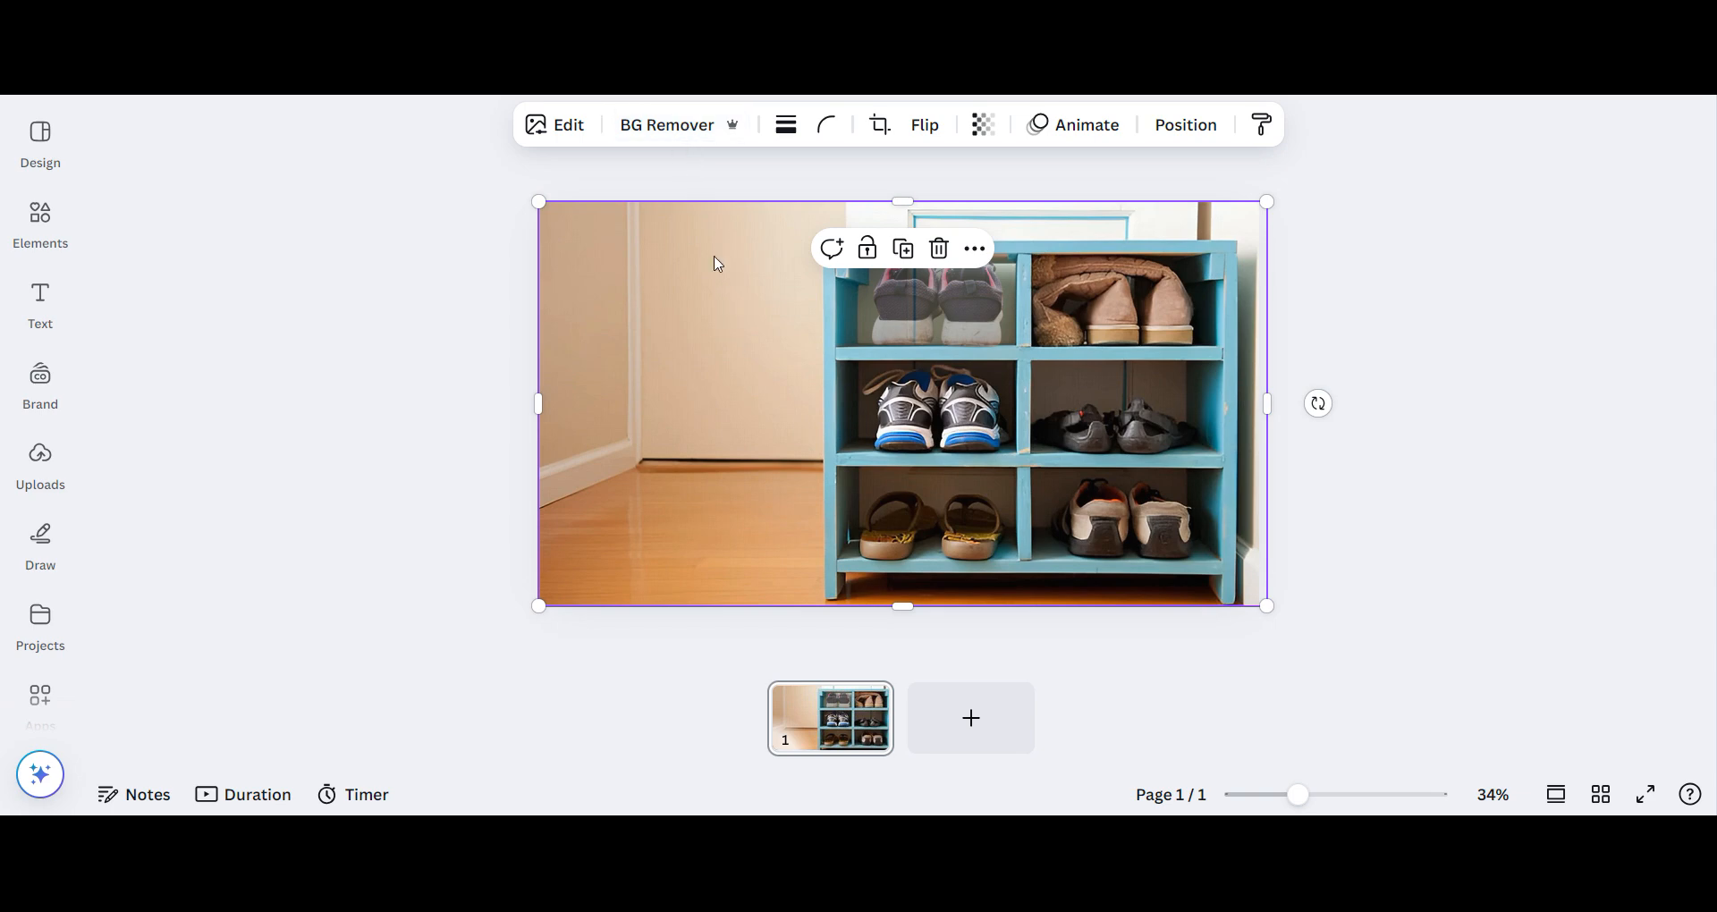
# - Remove the background from the duplicated shoe rack photo
pyautogui.click(678, 125)
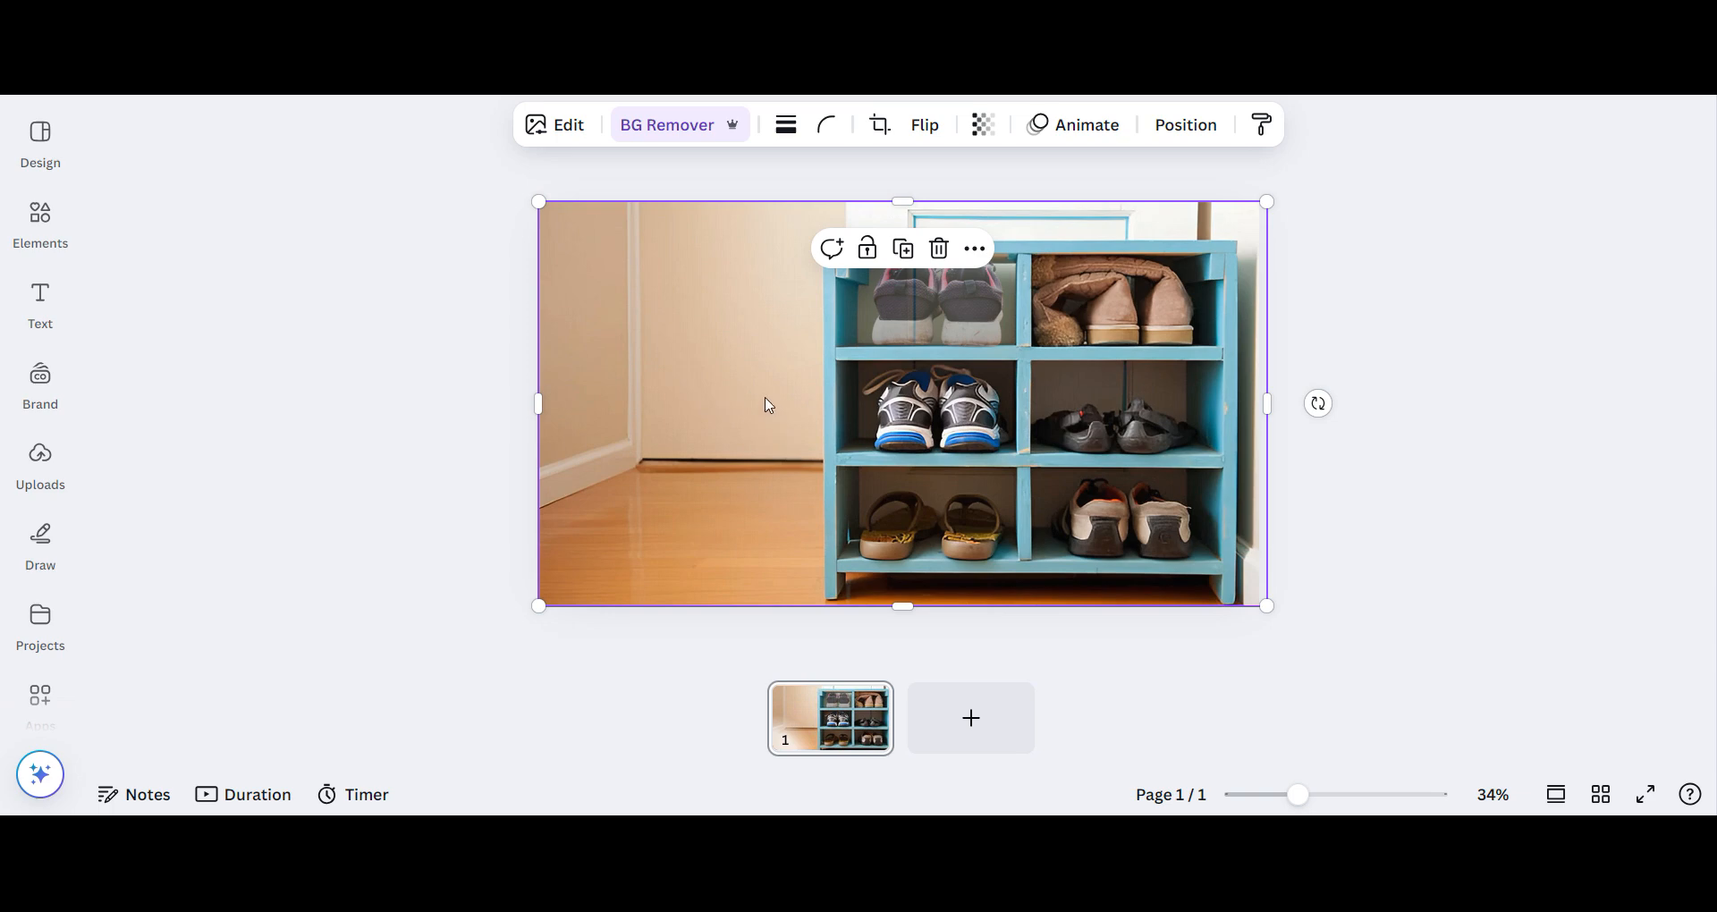
pyautogui.rightClick(821, 300)
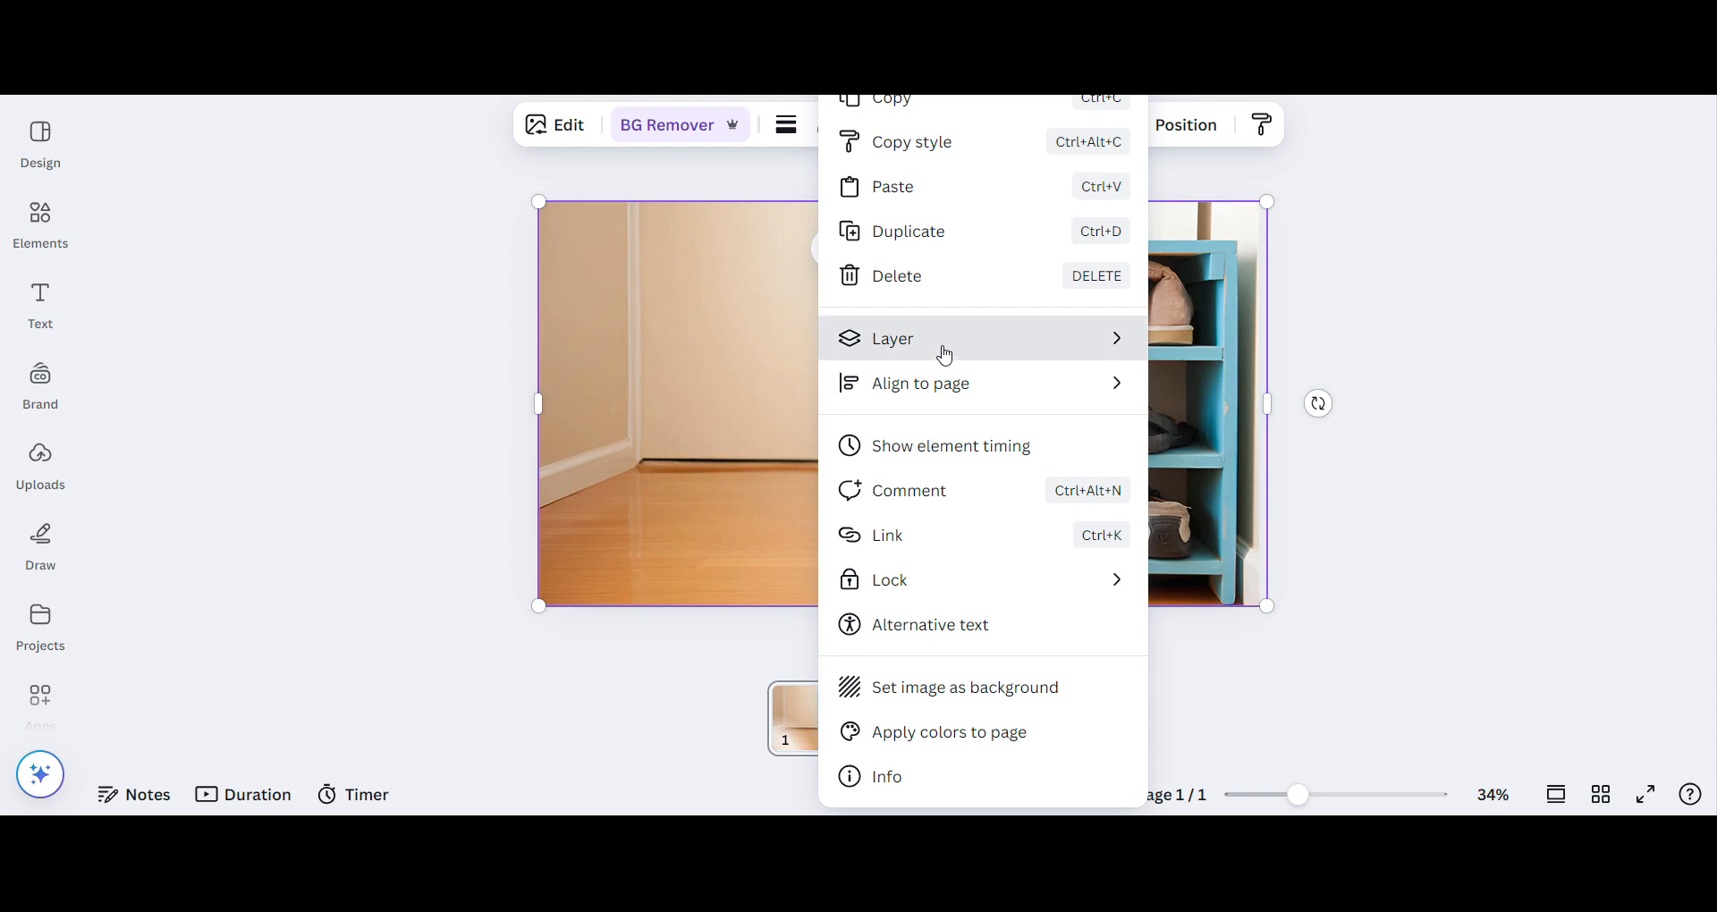
pyautogui.moveTo(1043, 347)
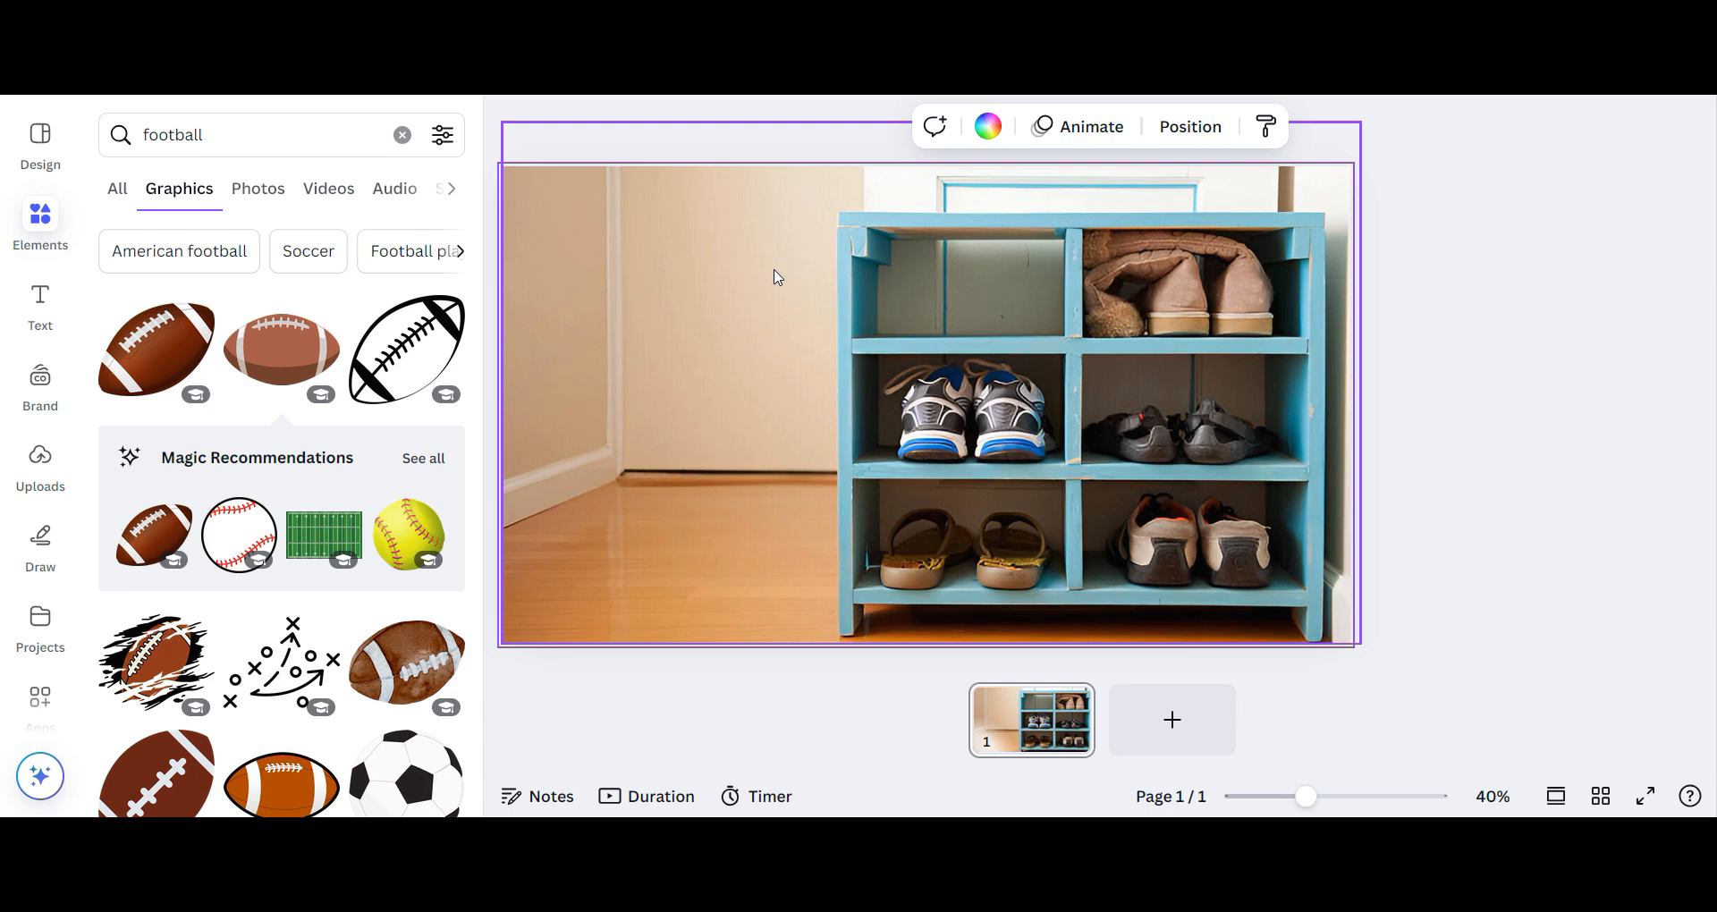
# - Crop the cut-out shoe rack on the top layer down to the first shelf's edge, uncovering the compartment with the sneakers
pyautogui.click(904, 324)
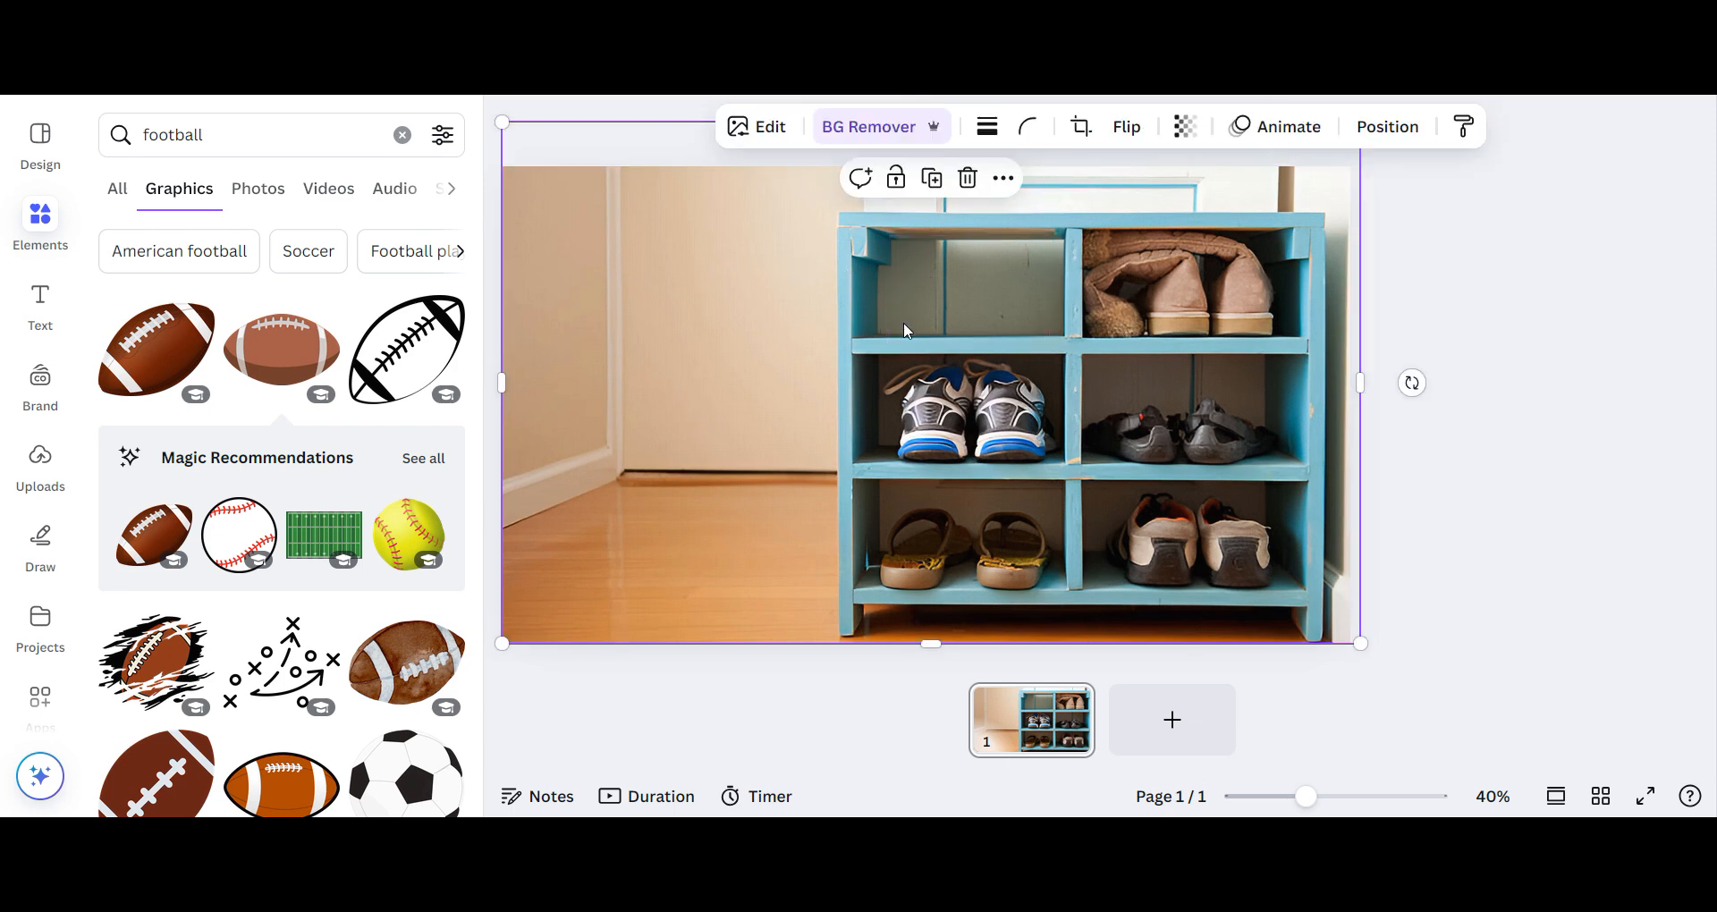
pyautogui.rightClick(799, 243)
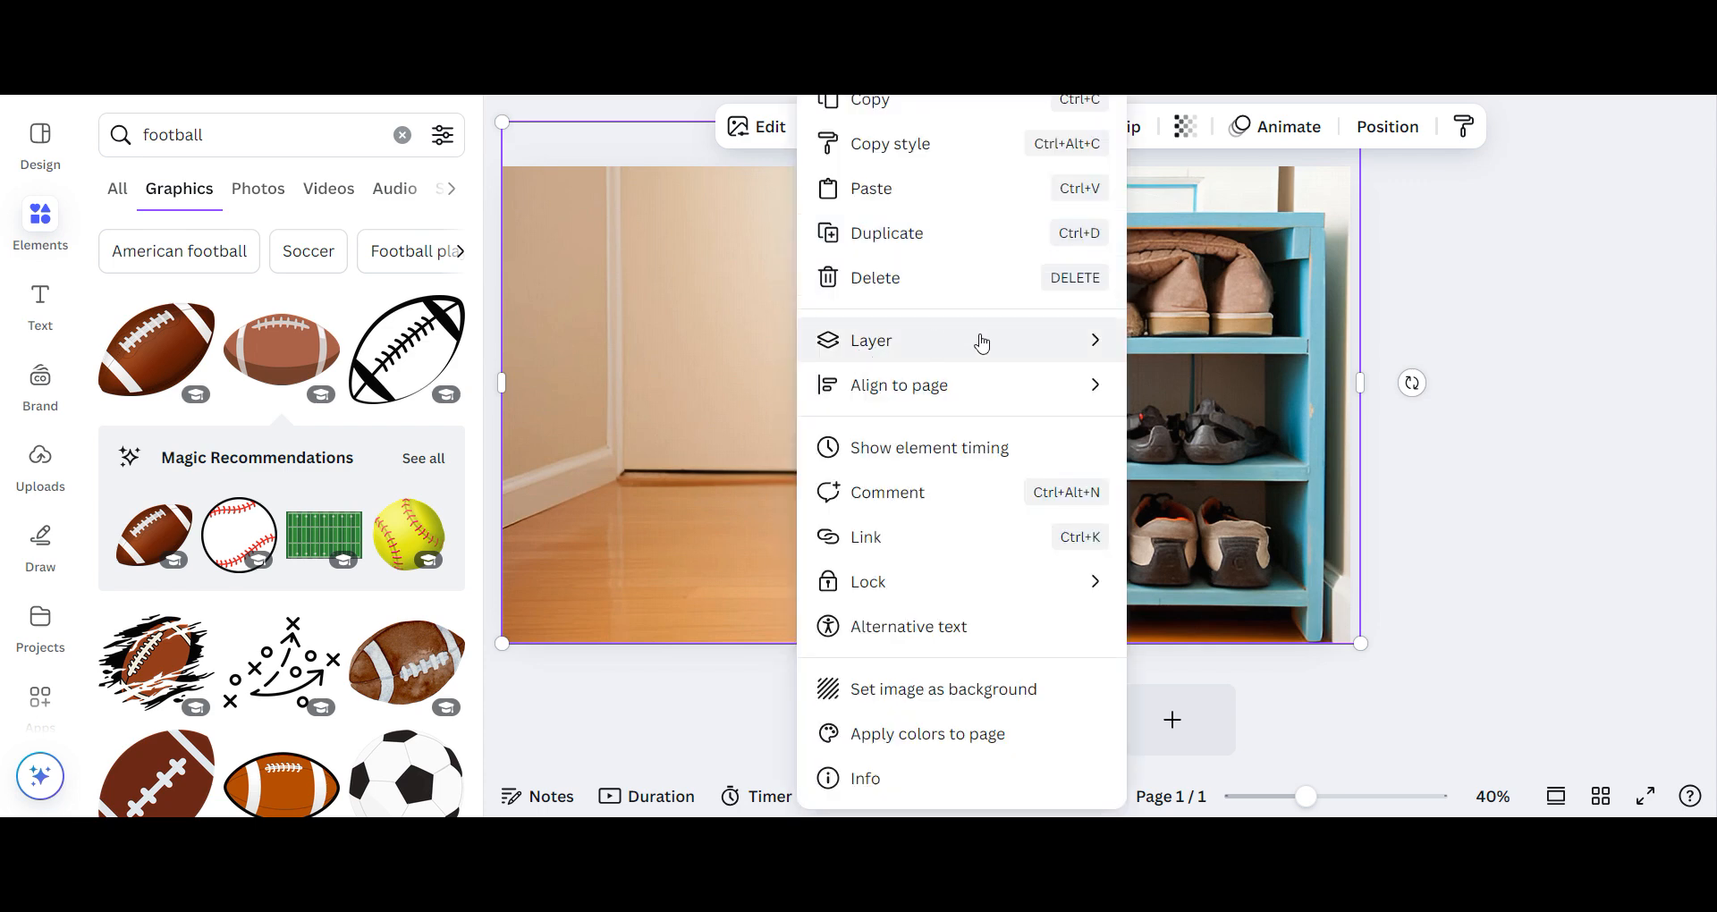
pyautogui.moveTo(1119, 353)
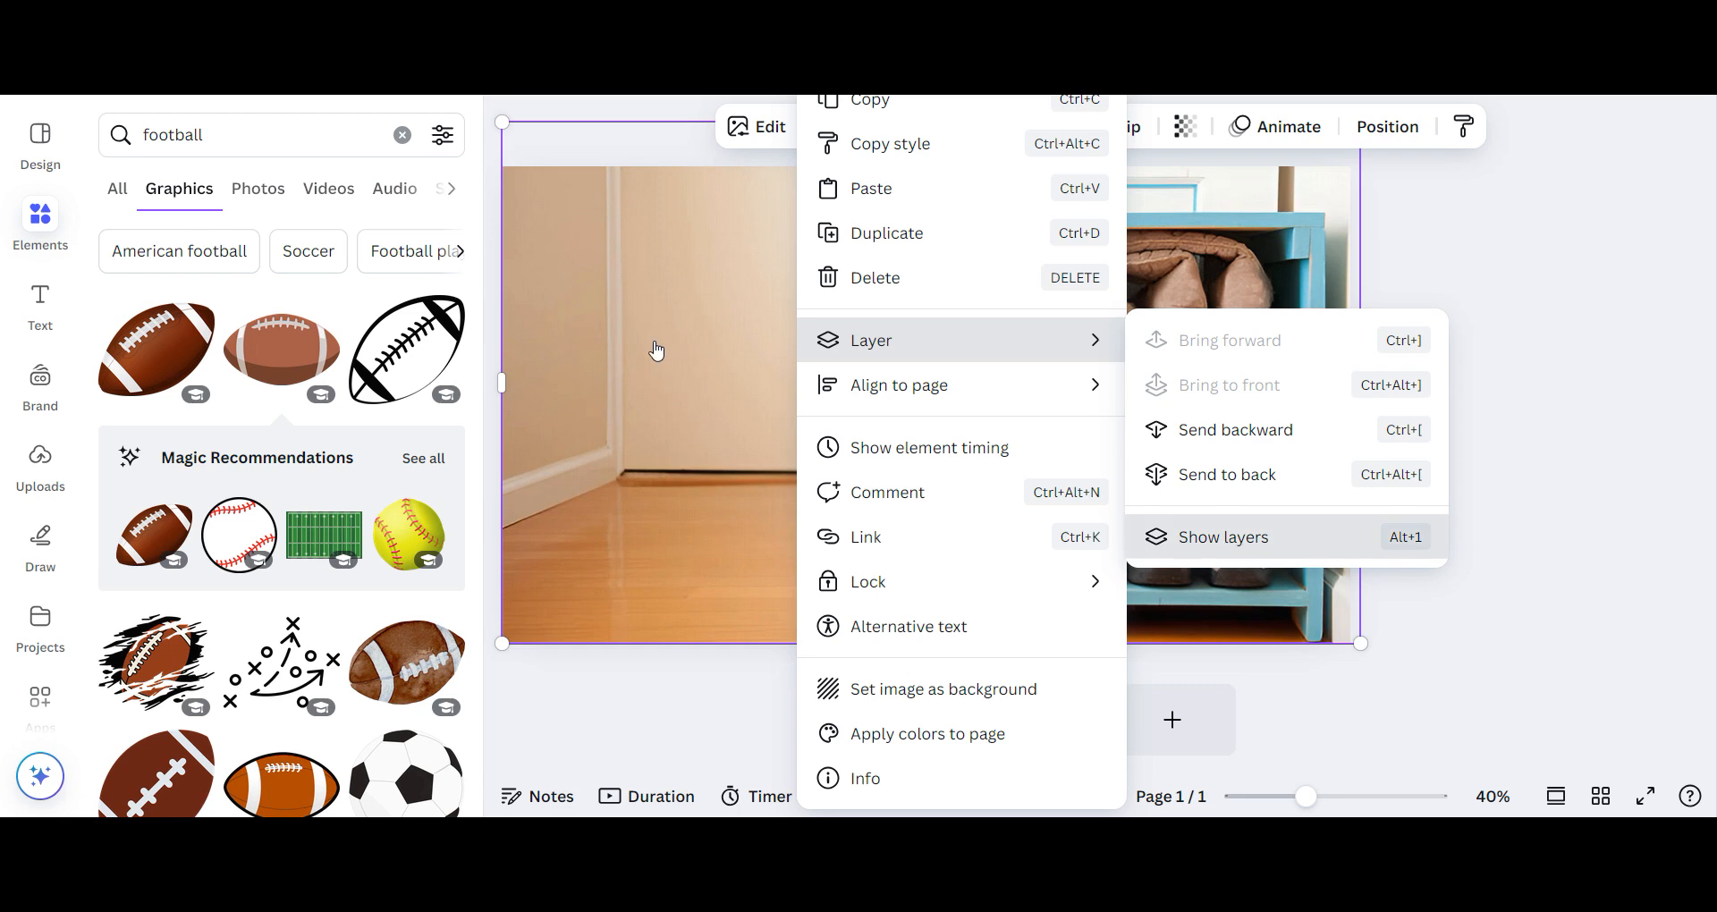
pyautogui.hotkey('alt', '1')
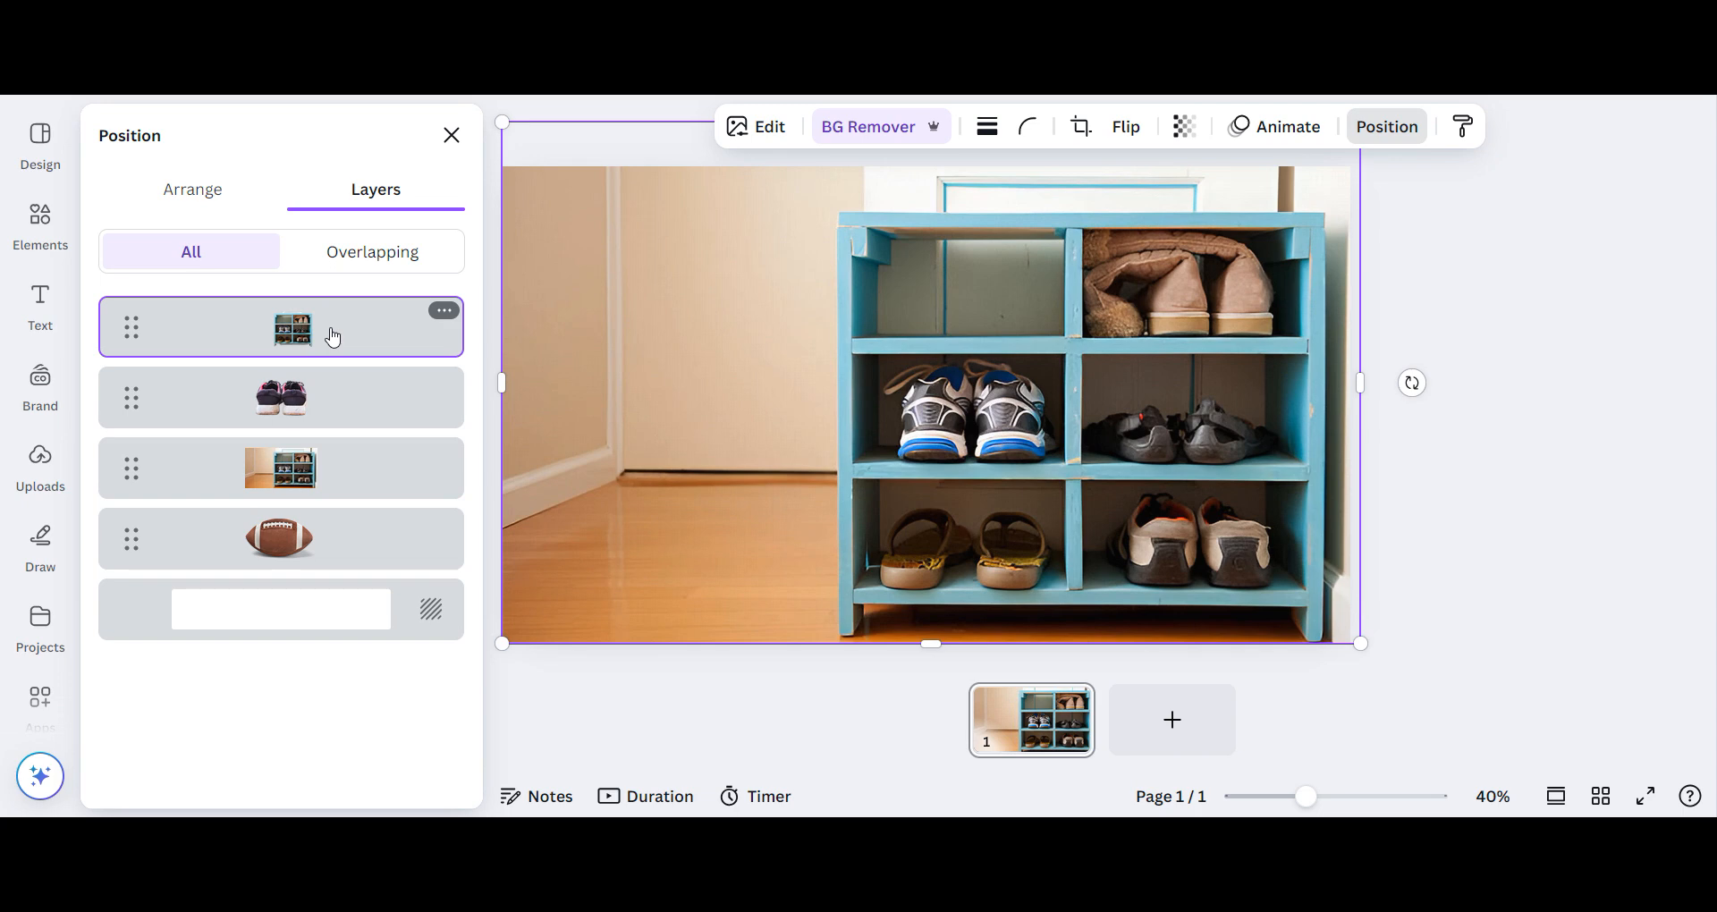
pyautogui.click(332, 335)
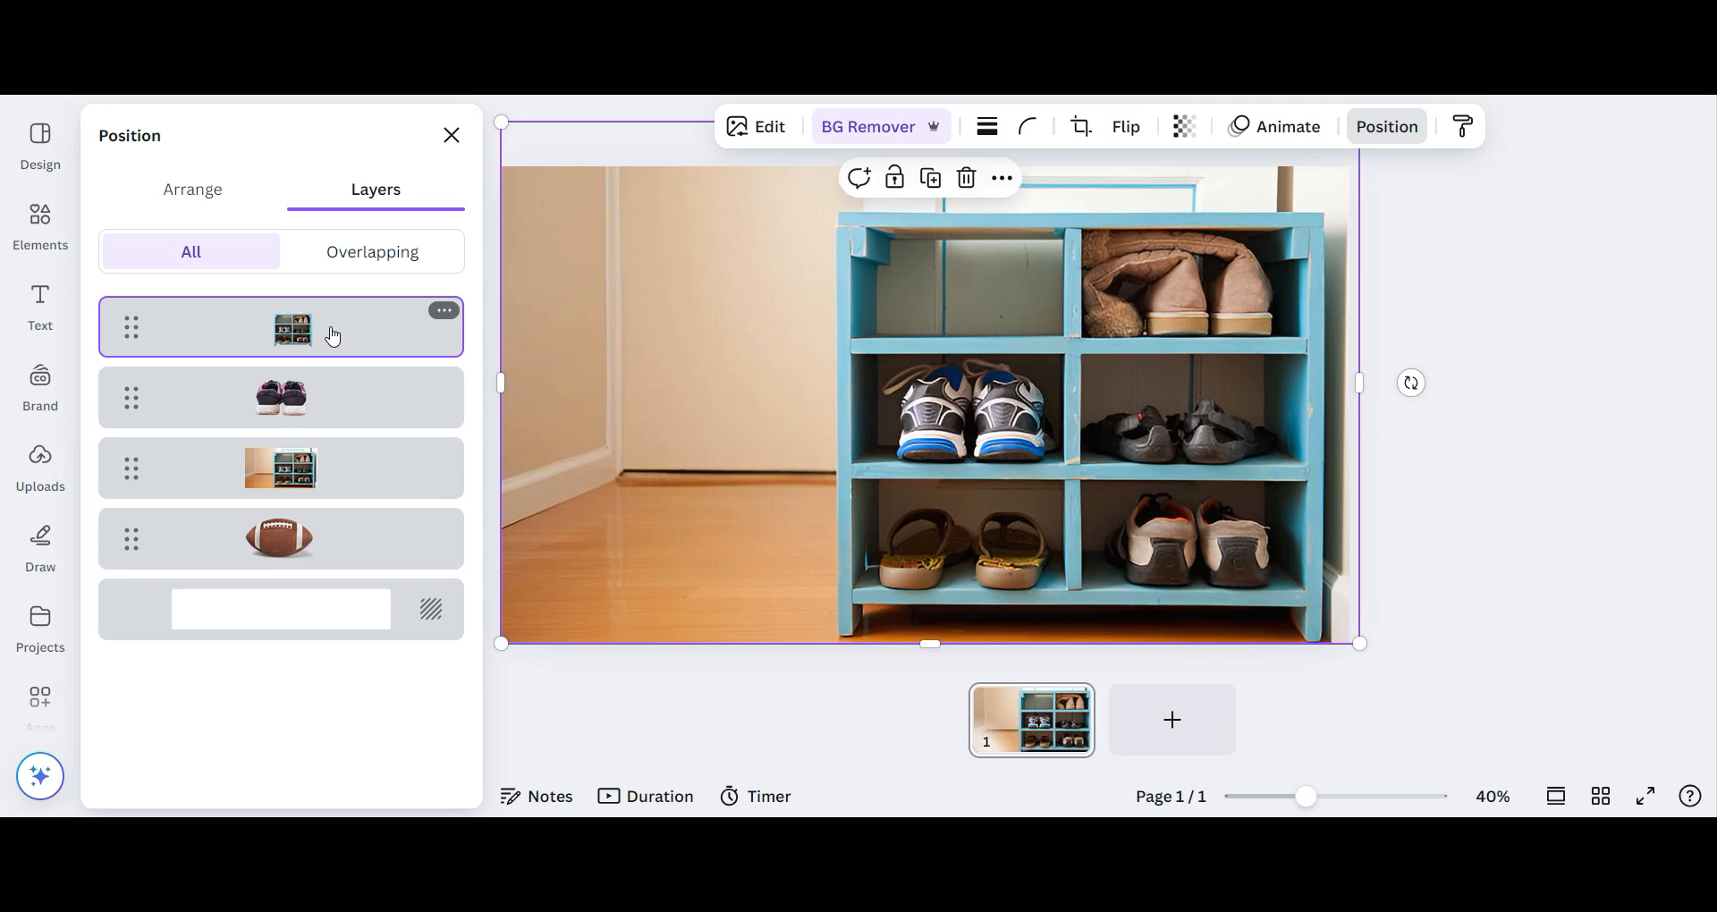
pyautogui.click(1083, 132)
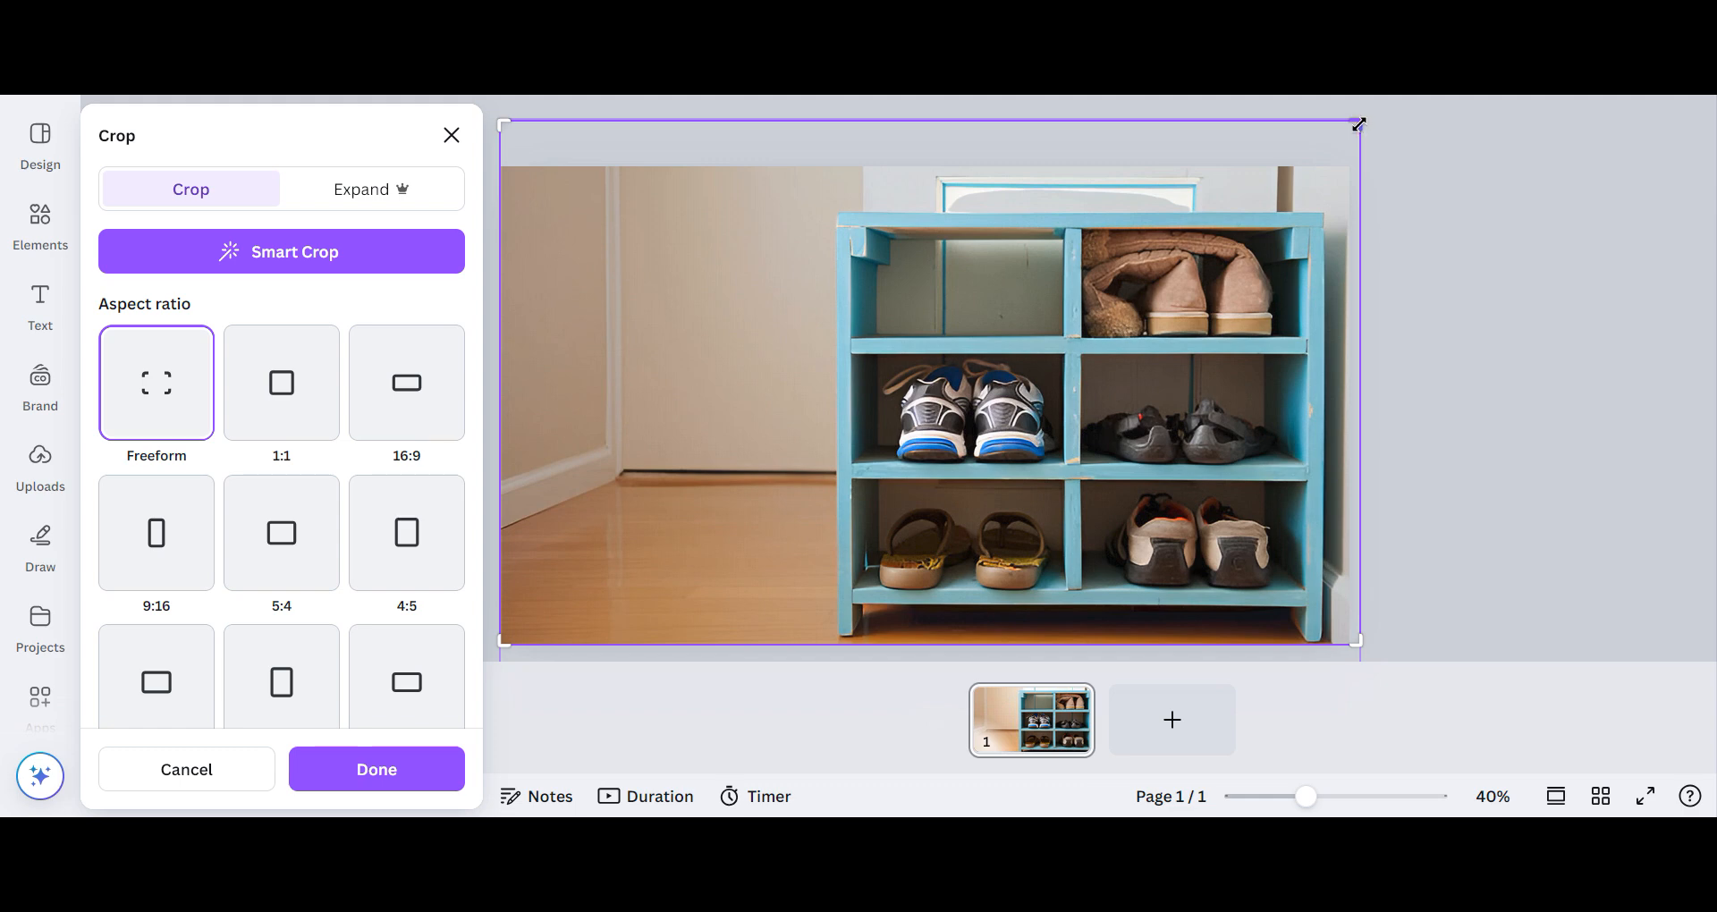
pyautogui.moveTo(1359, 125); pyautogui.dragTo(1351, 335)
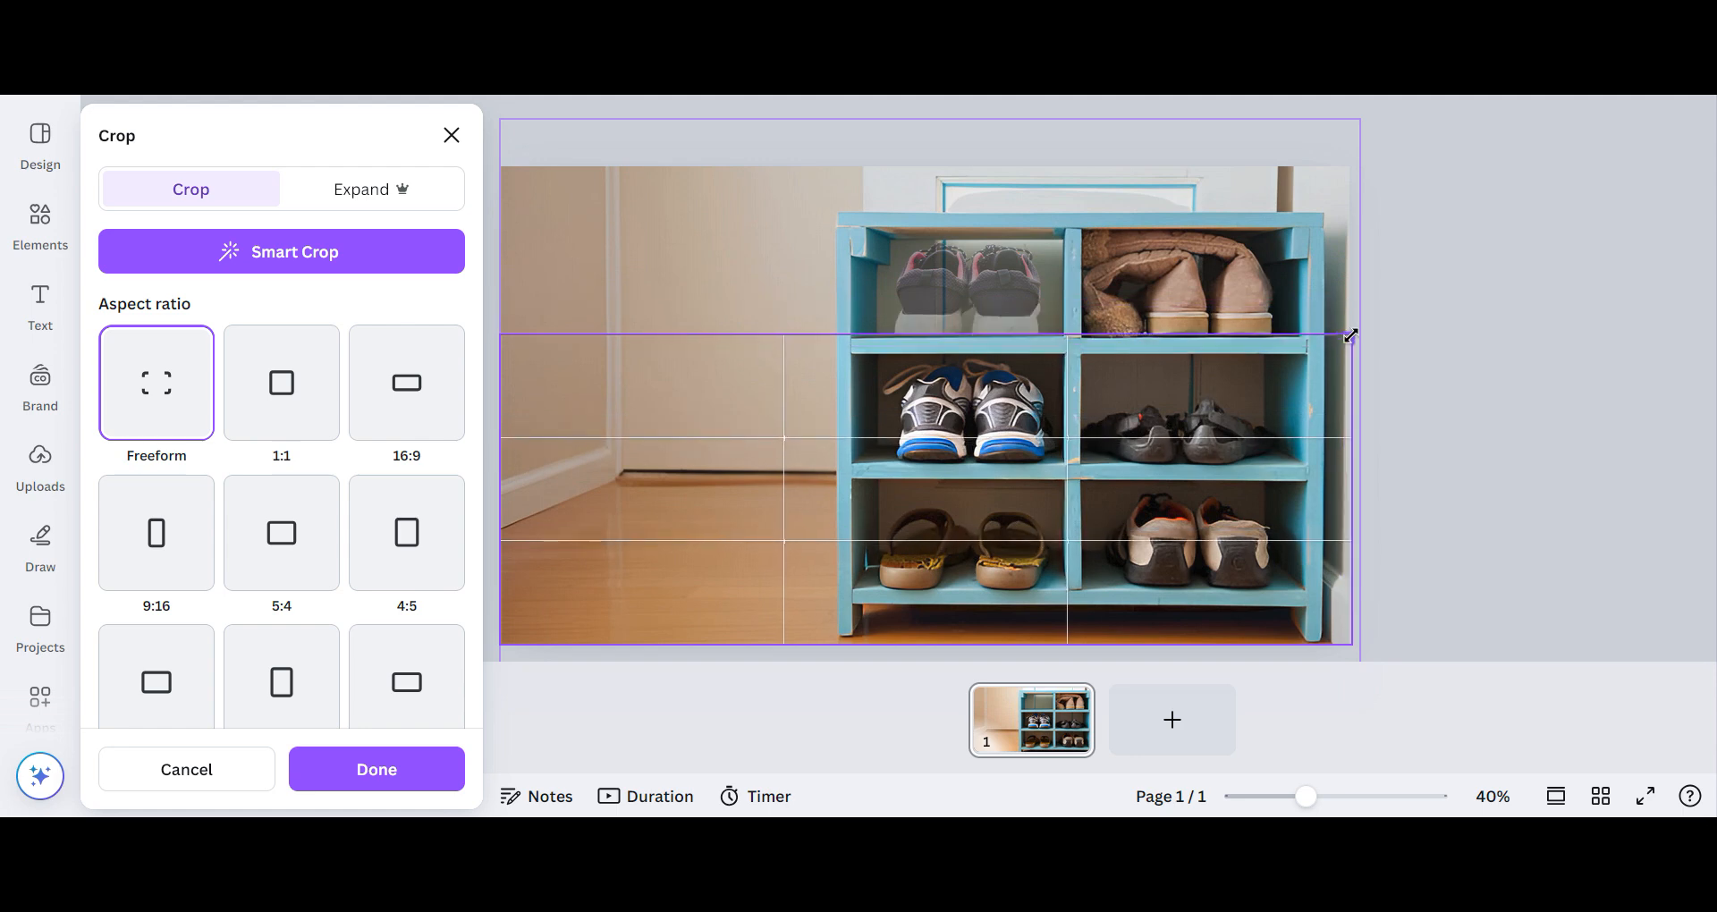
pyautogui.moveTo(1350, 335); pyautogui.dragTo(1351, 341)
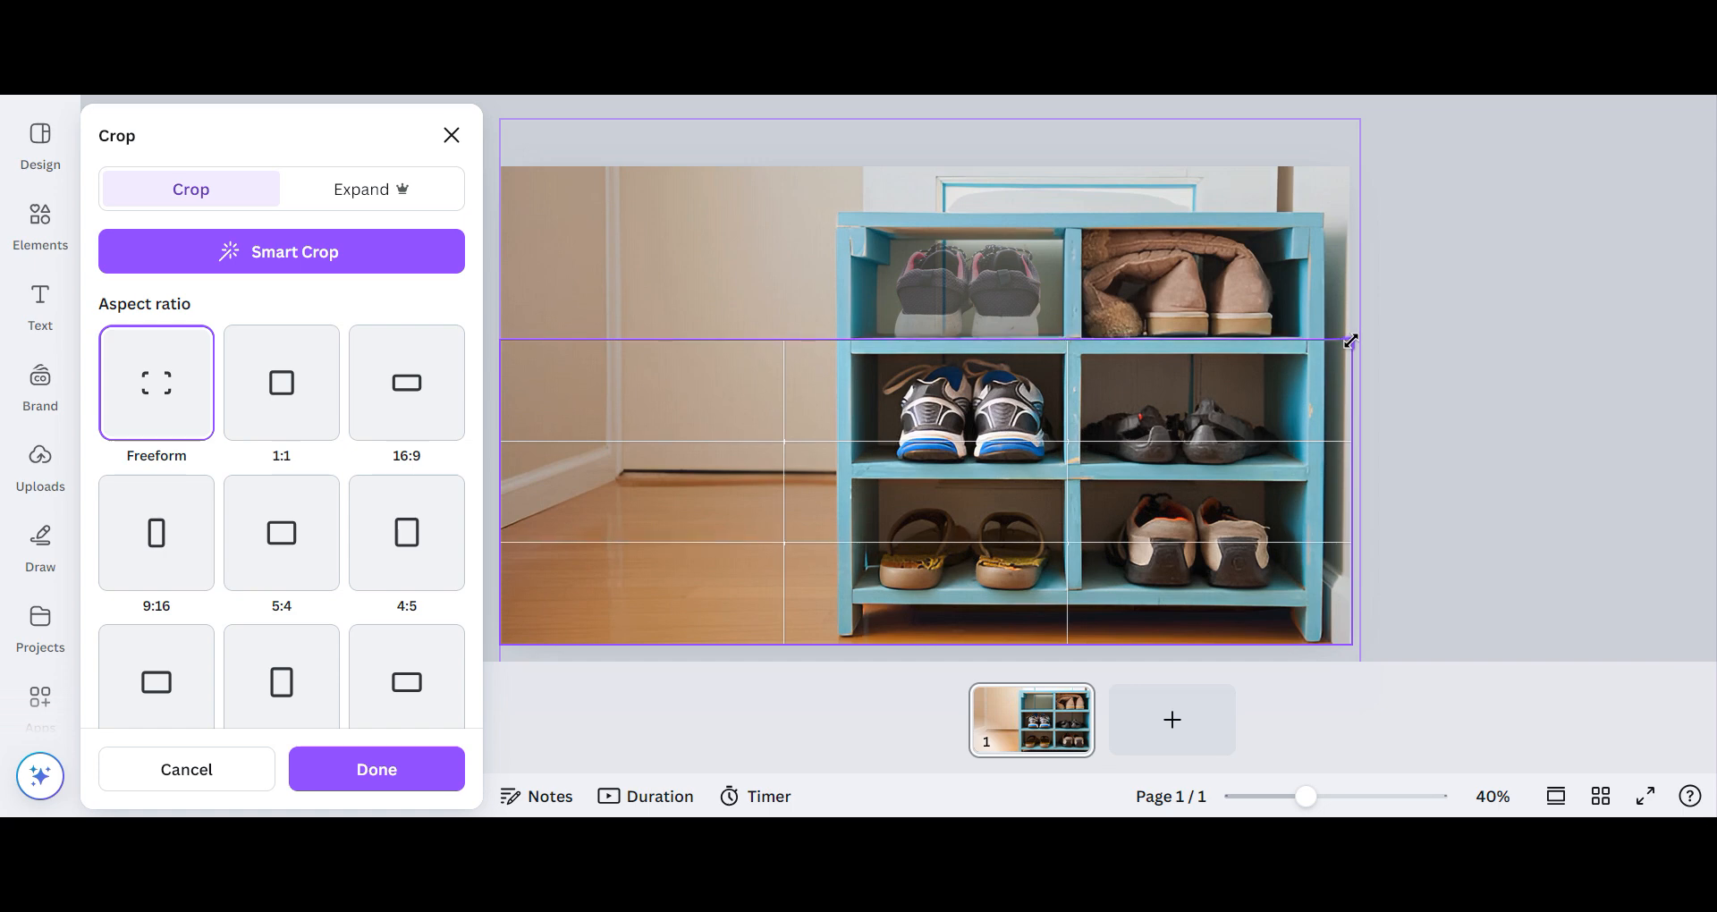
pyautogui.moveTo(1351, 340); pyautogui.dragTo(1351, 340)
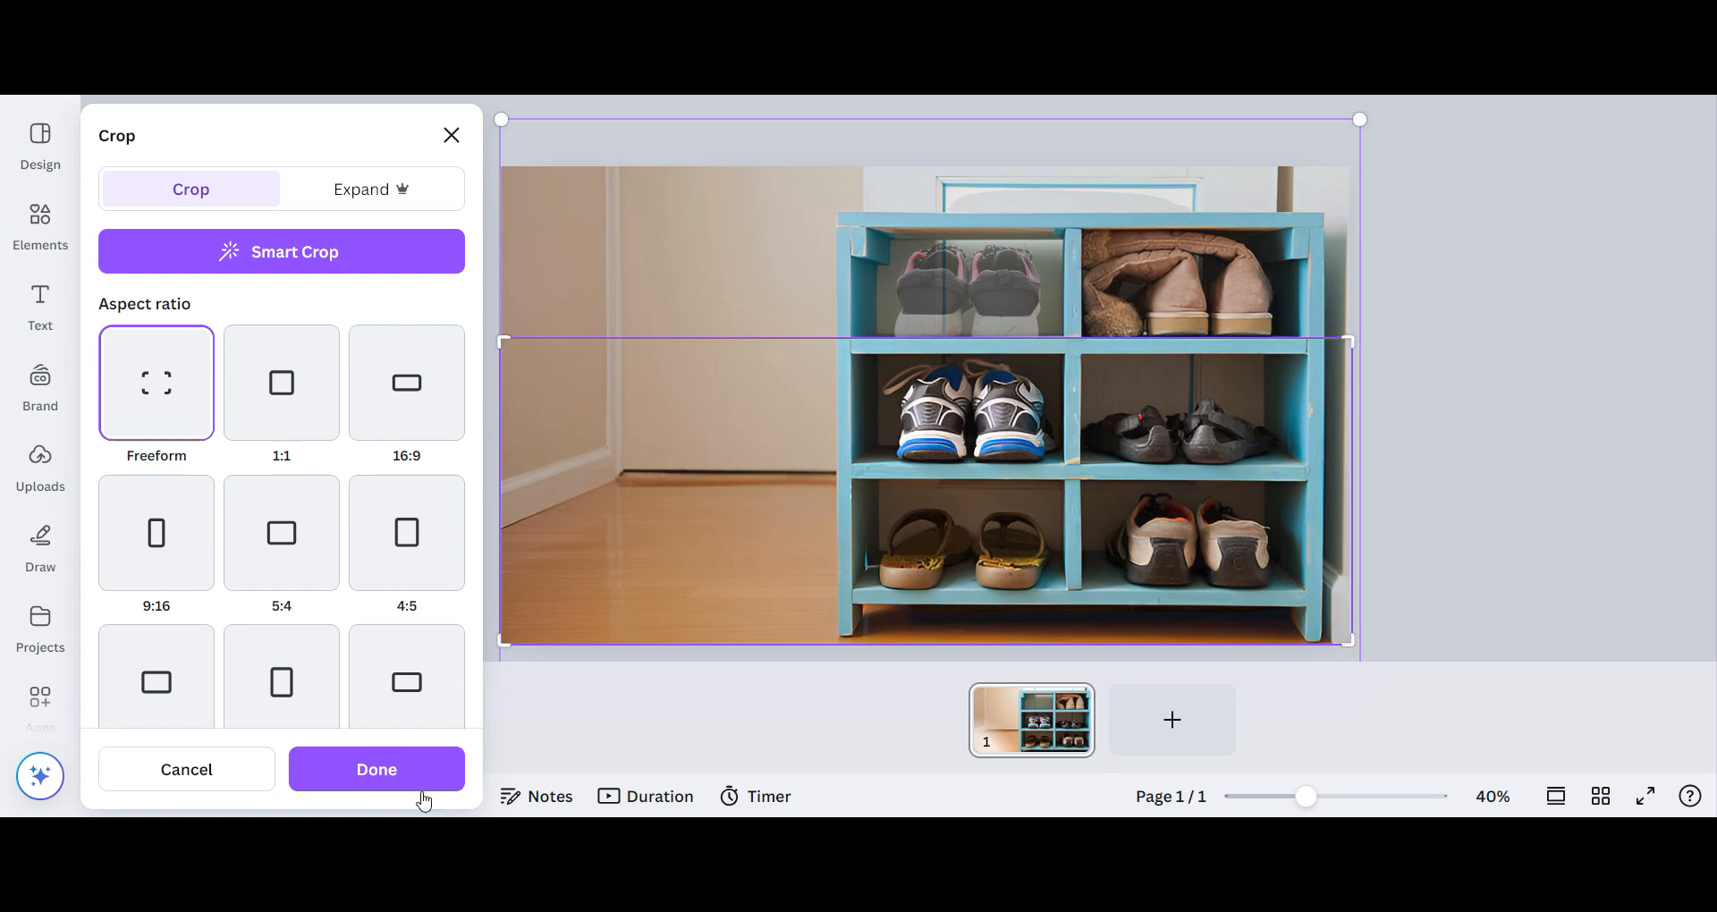
pyautogui.click(394, 776)
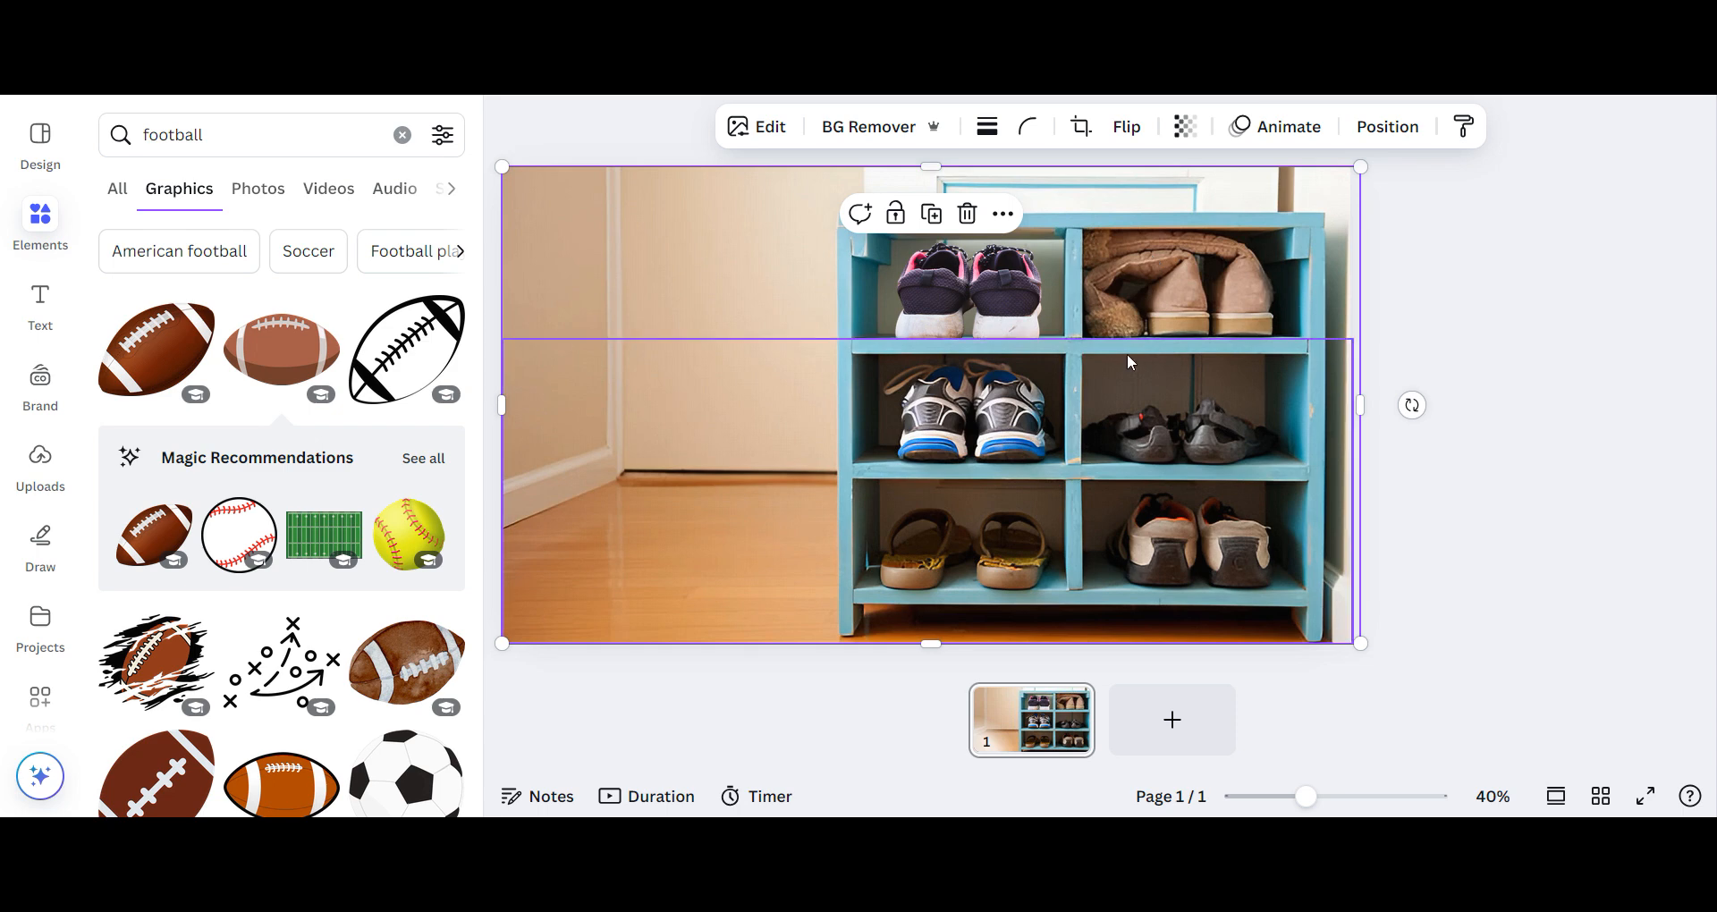
pyautogui.click(1016, 311)
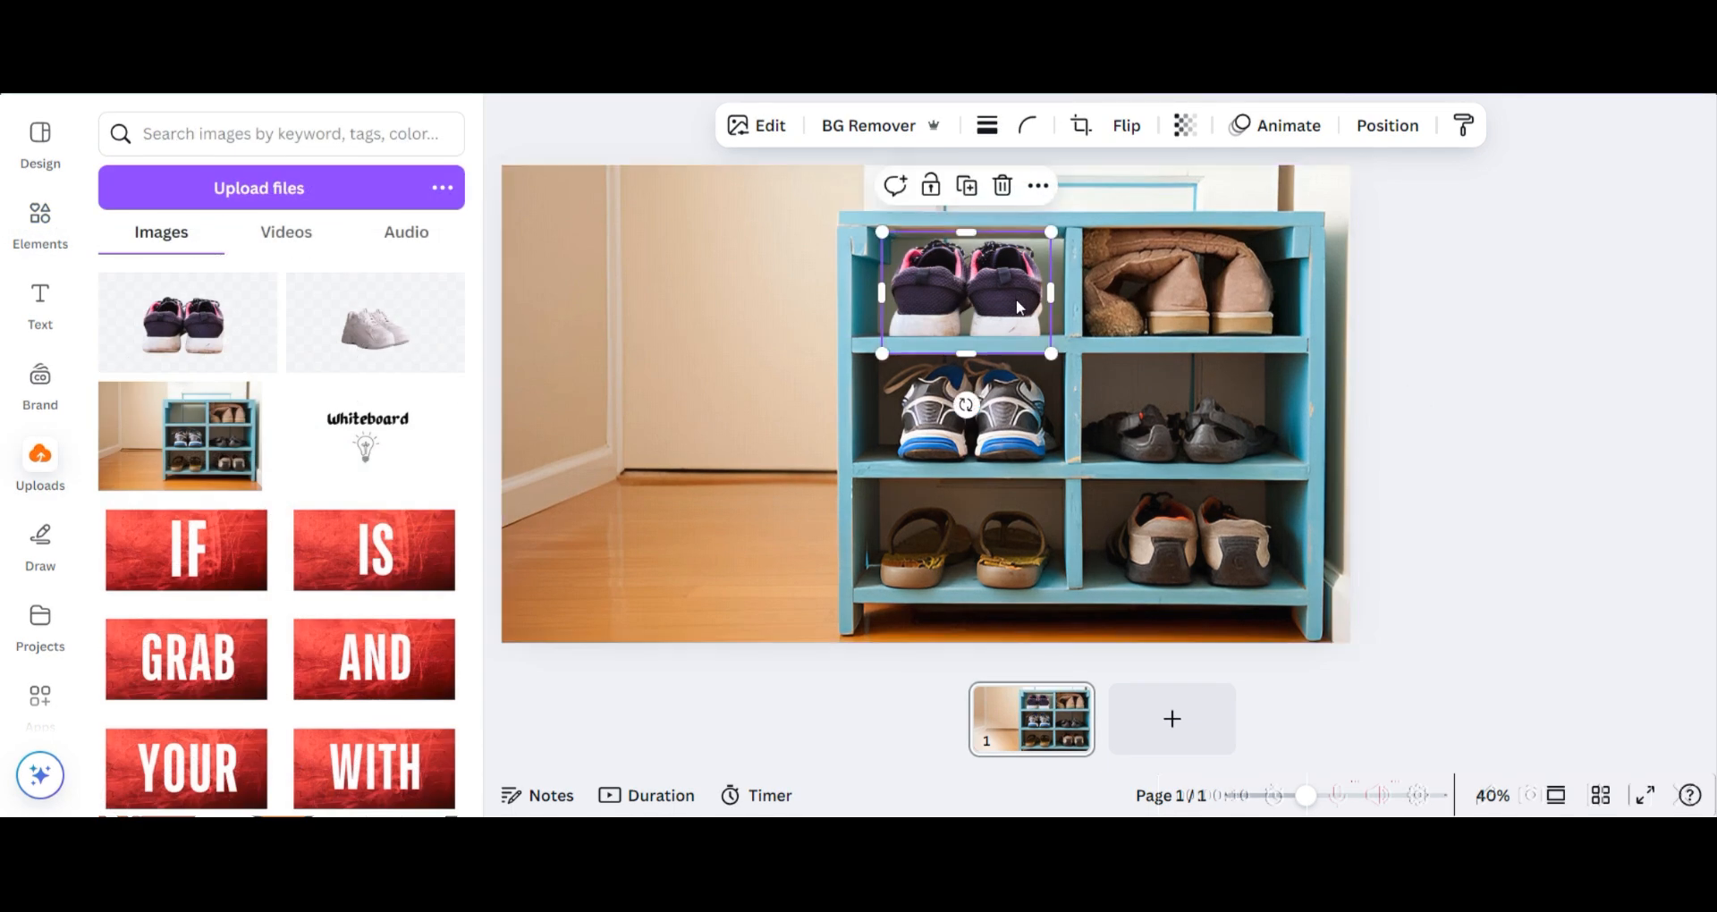
pyautogui.moveTo(1017, 294)
pyautogui.mouseDown()
pyautogui.moveTo(1023, 337)
pyautogui.moveTo(1019, 297)
pyautogui.mouseUp()
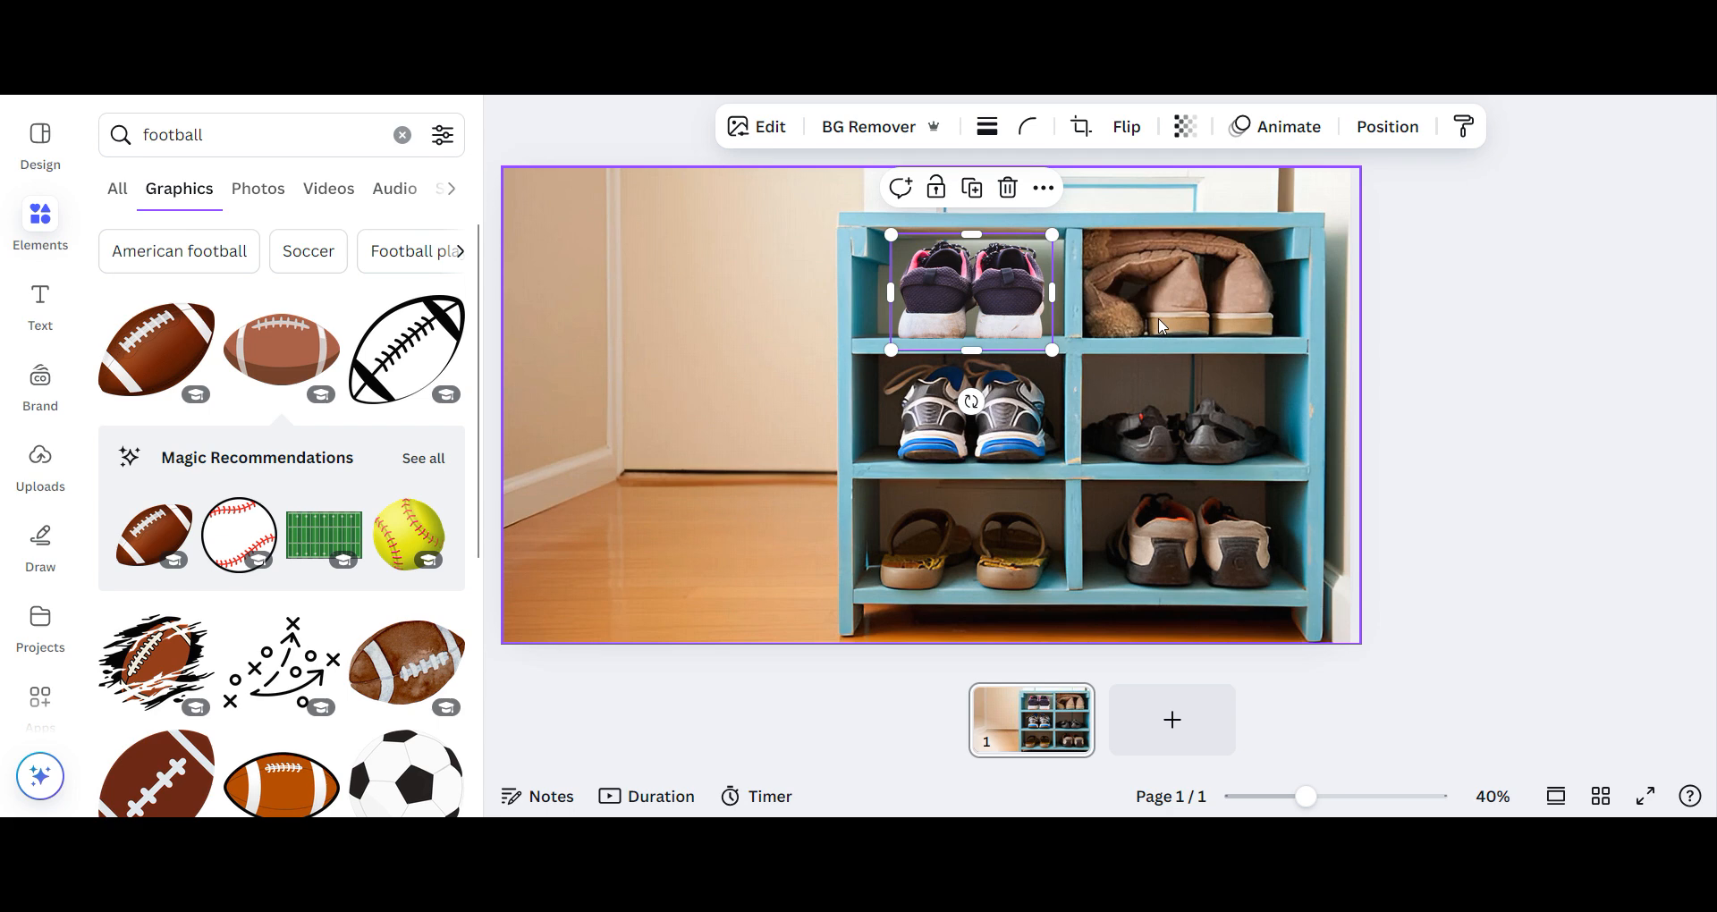
pyautogui.click(1160, 325)
pyautogui.rightClick(1161, 326)
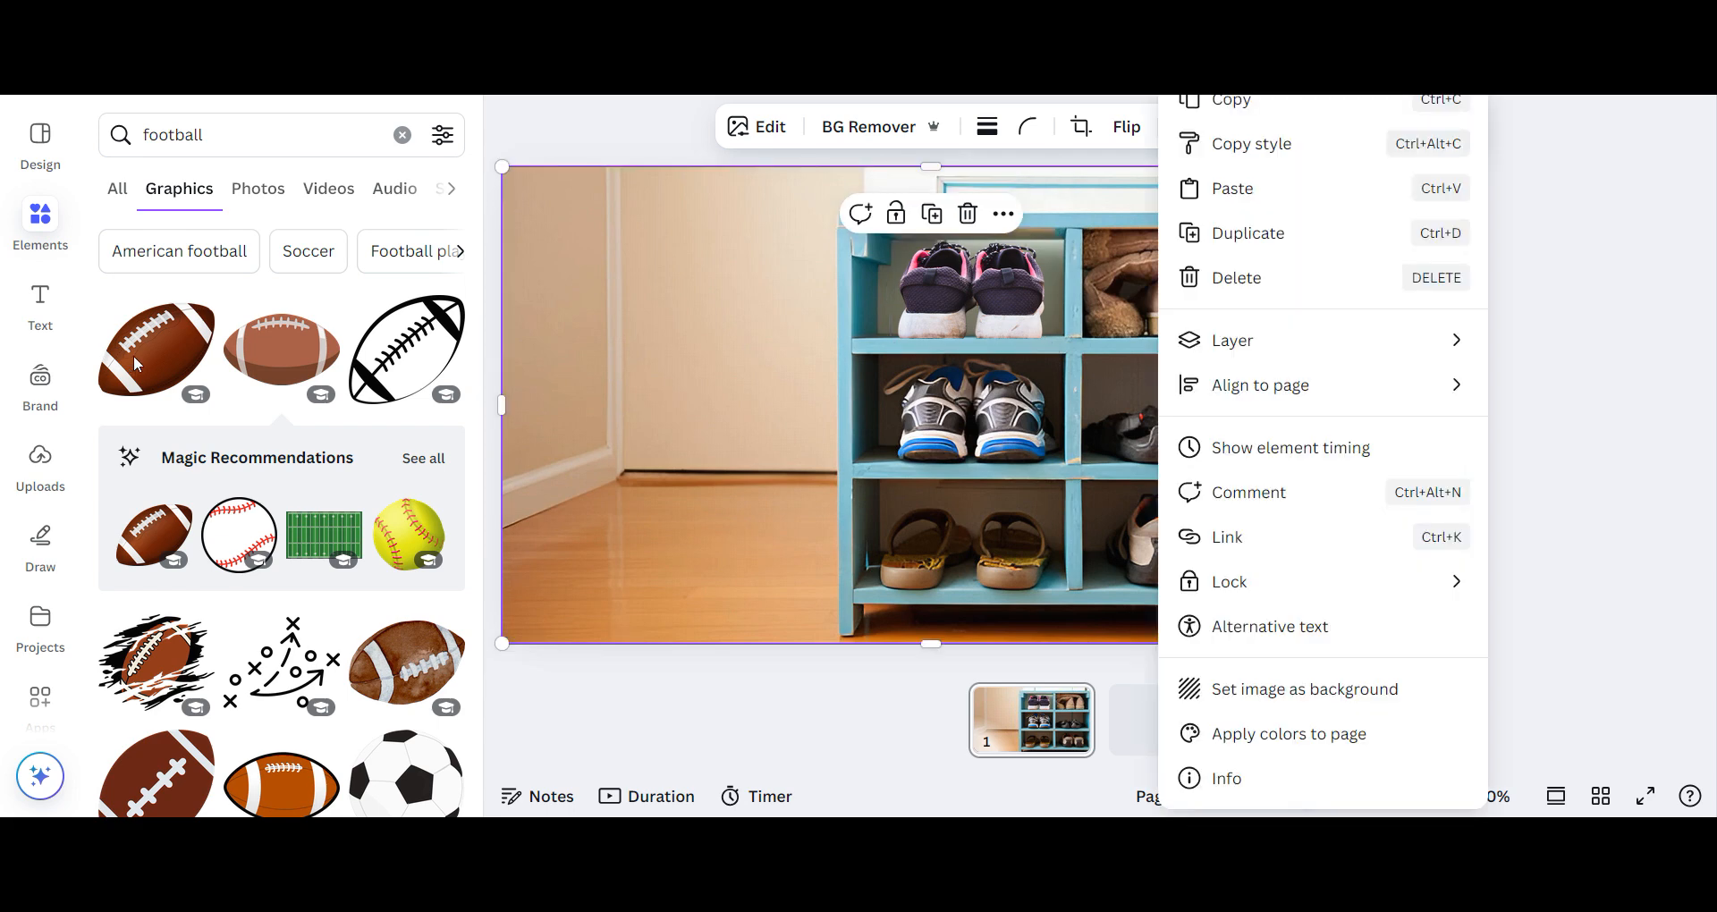
# - Add the flat brown football graphic from the "football" results, scale it down and place it on the floor beside the rack
pyautogui.click(215, 136)
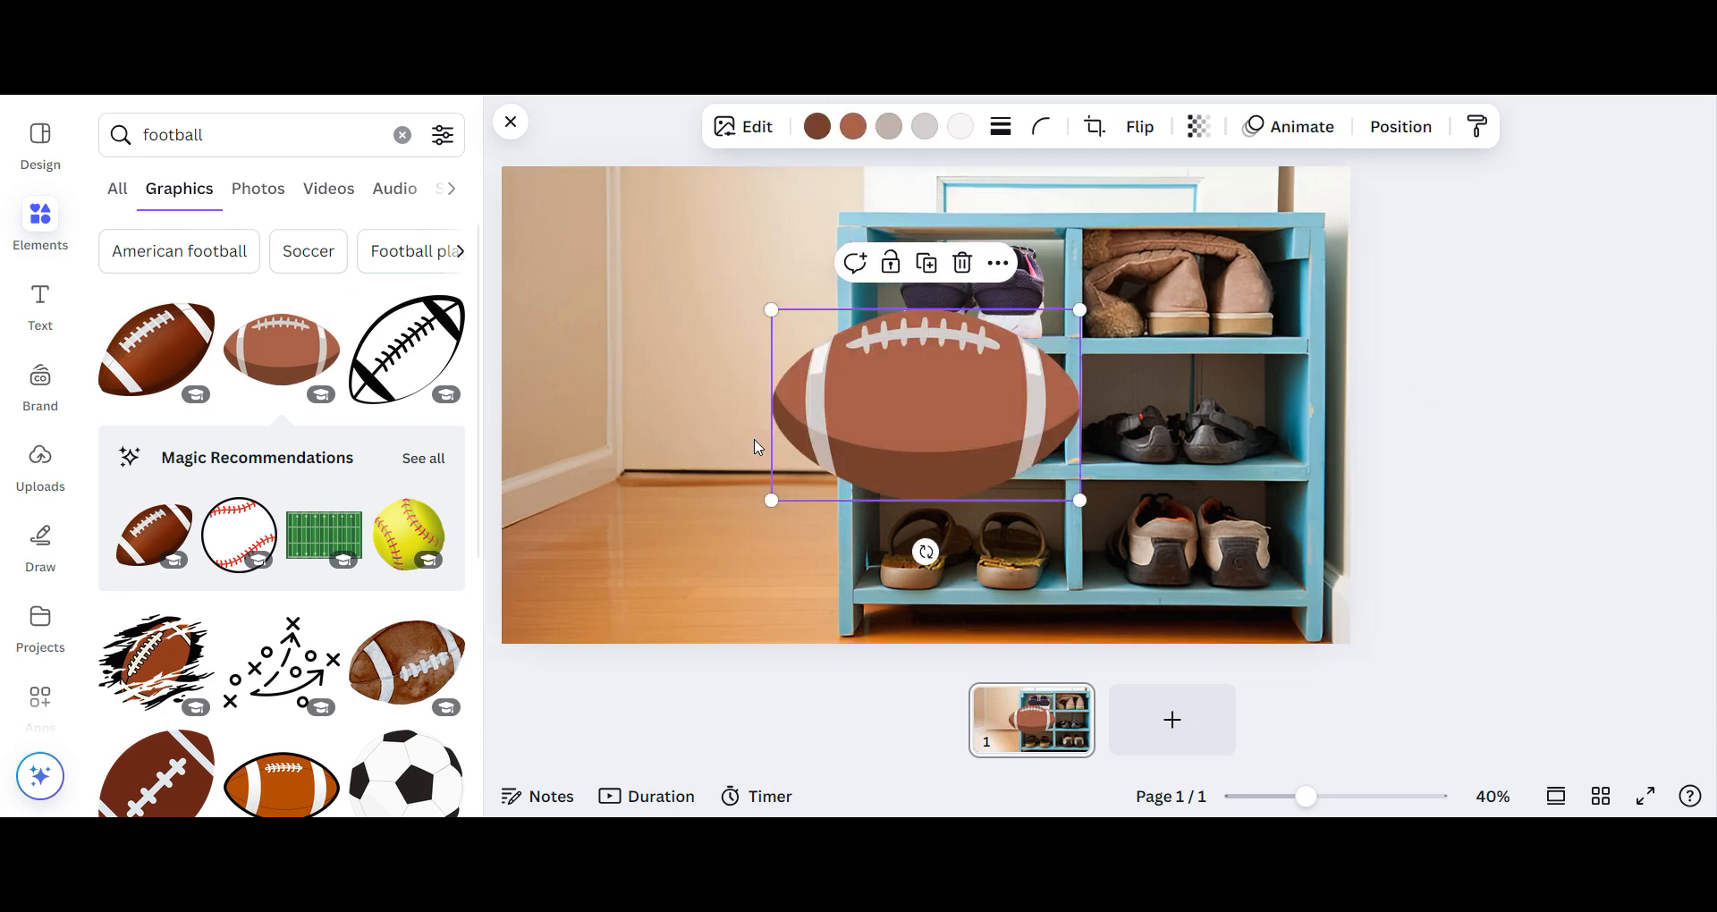
pyautogui.moveTo(889, 404); pyautogui.dragTo(668, 483)
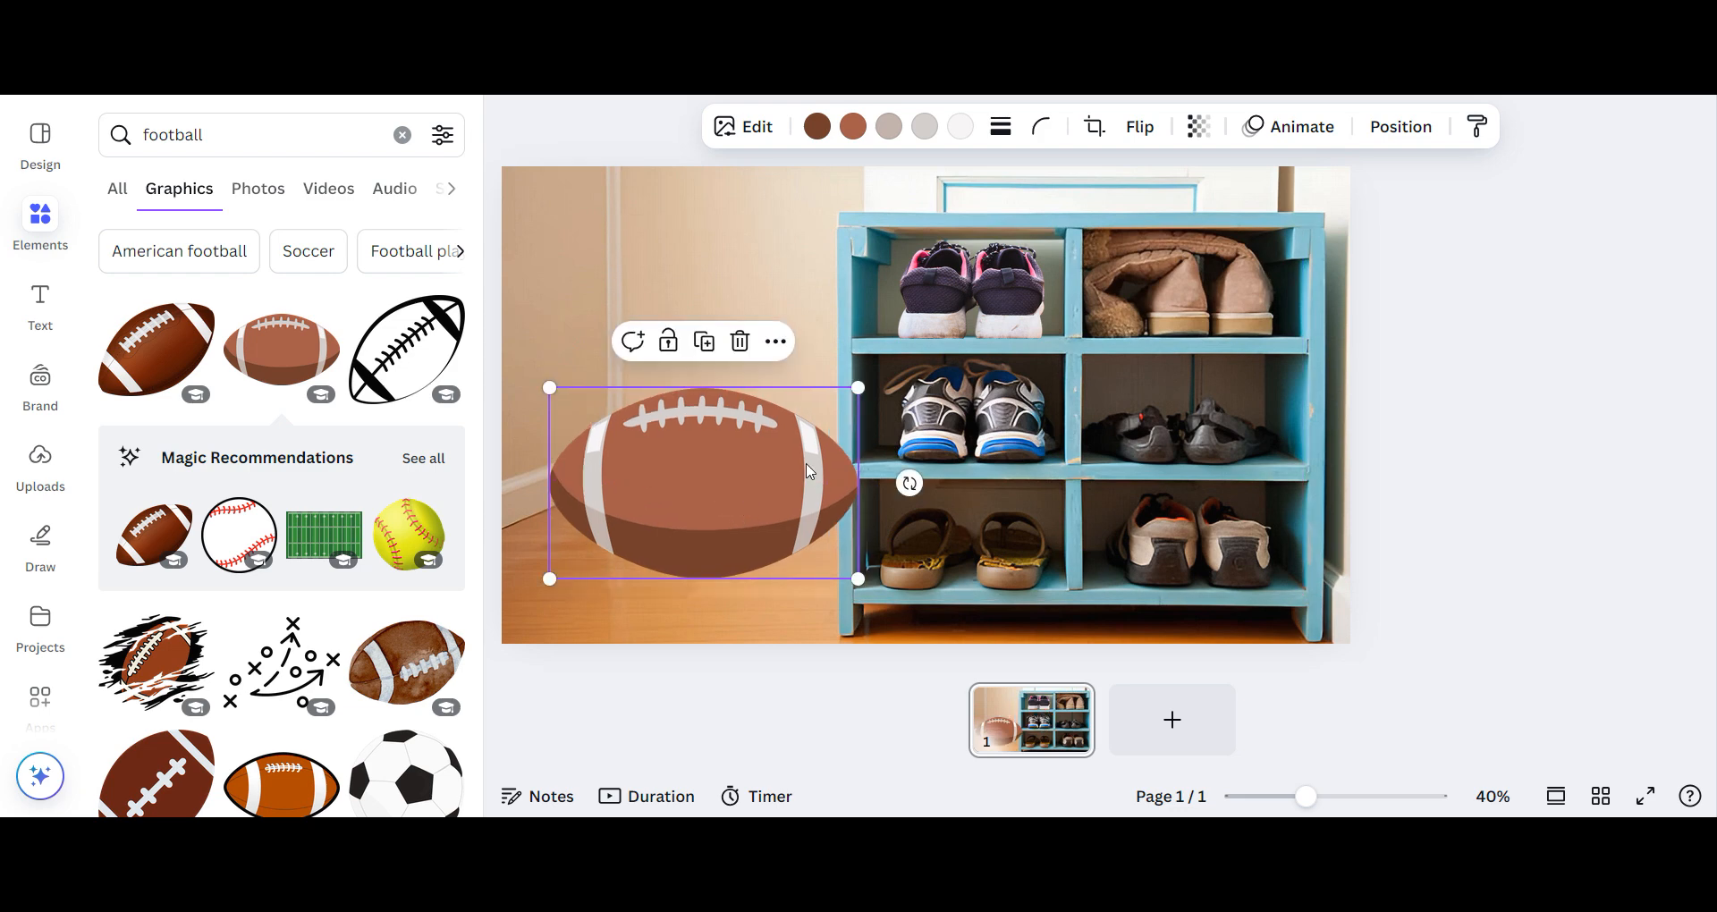
pyautogui.moveTo(860, 388); pyautogui.dragTo(743, 509)
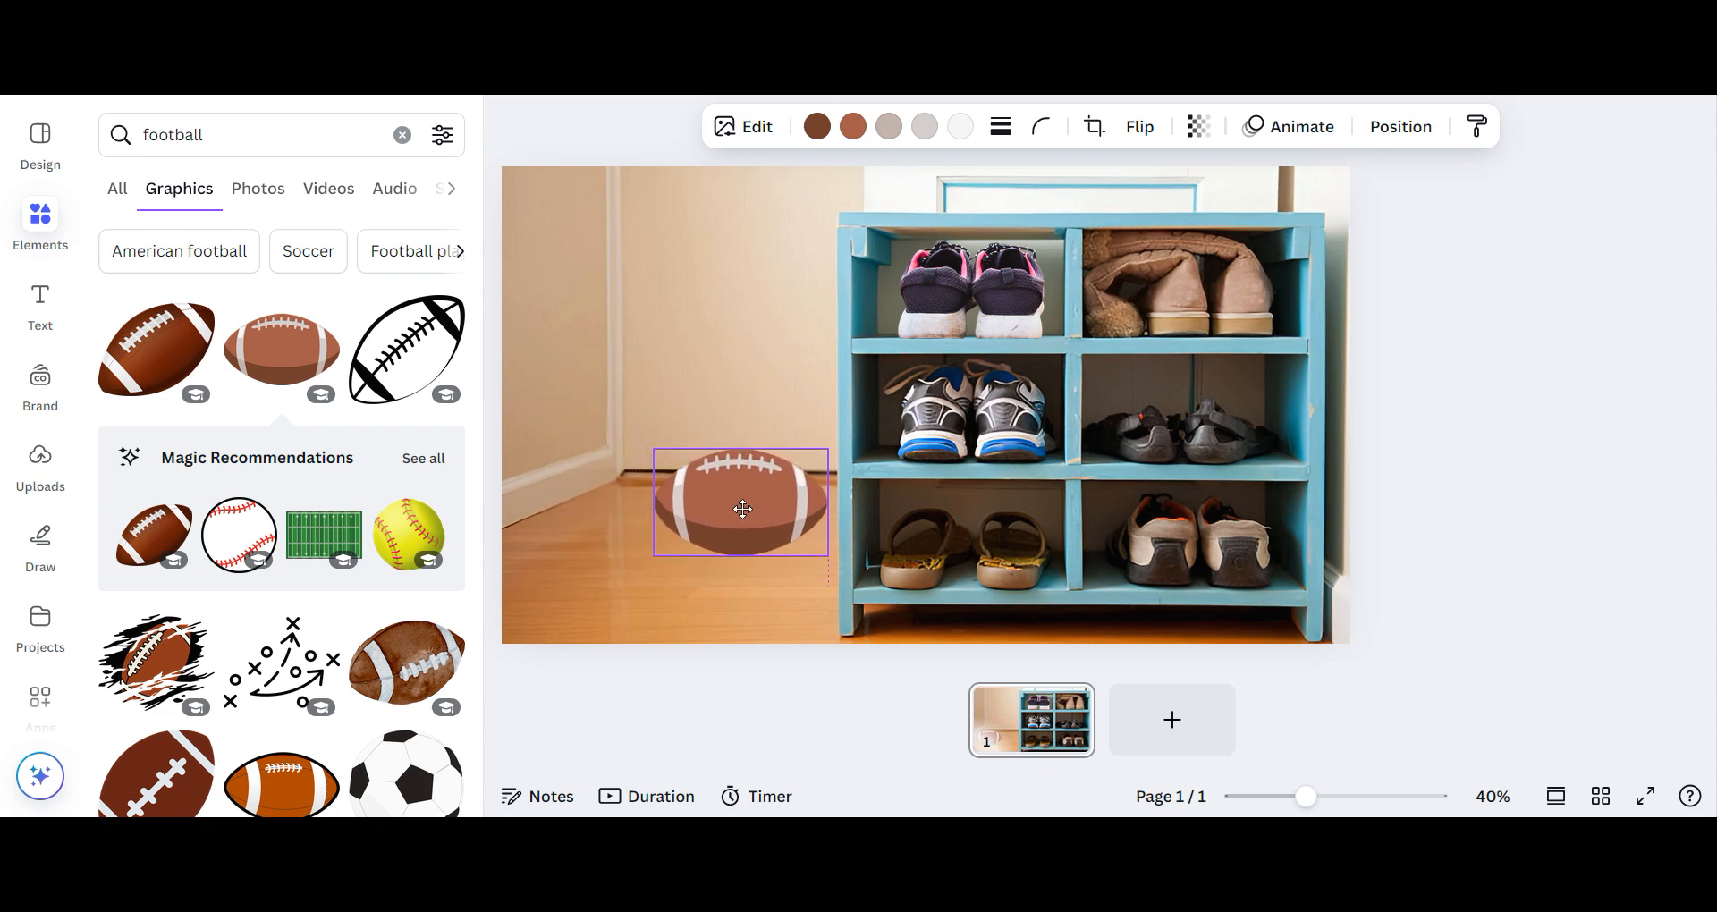
pyautogui.moveTo(743, 509); pyautogui.dragTo(744, 509)
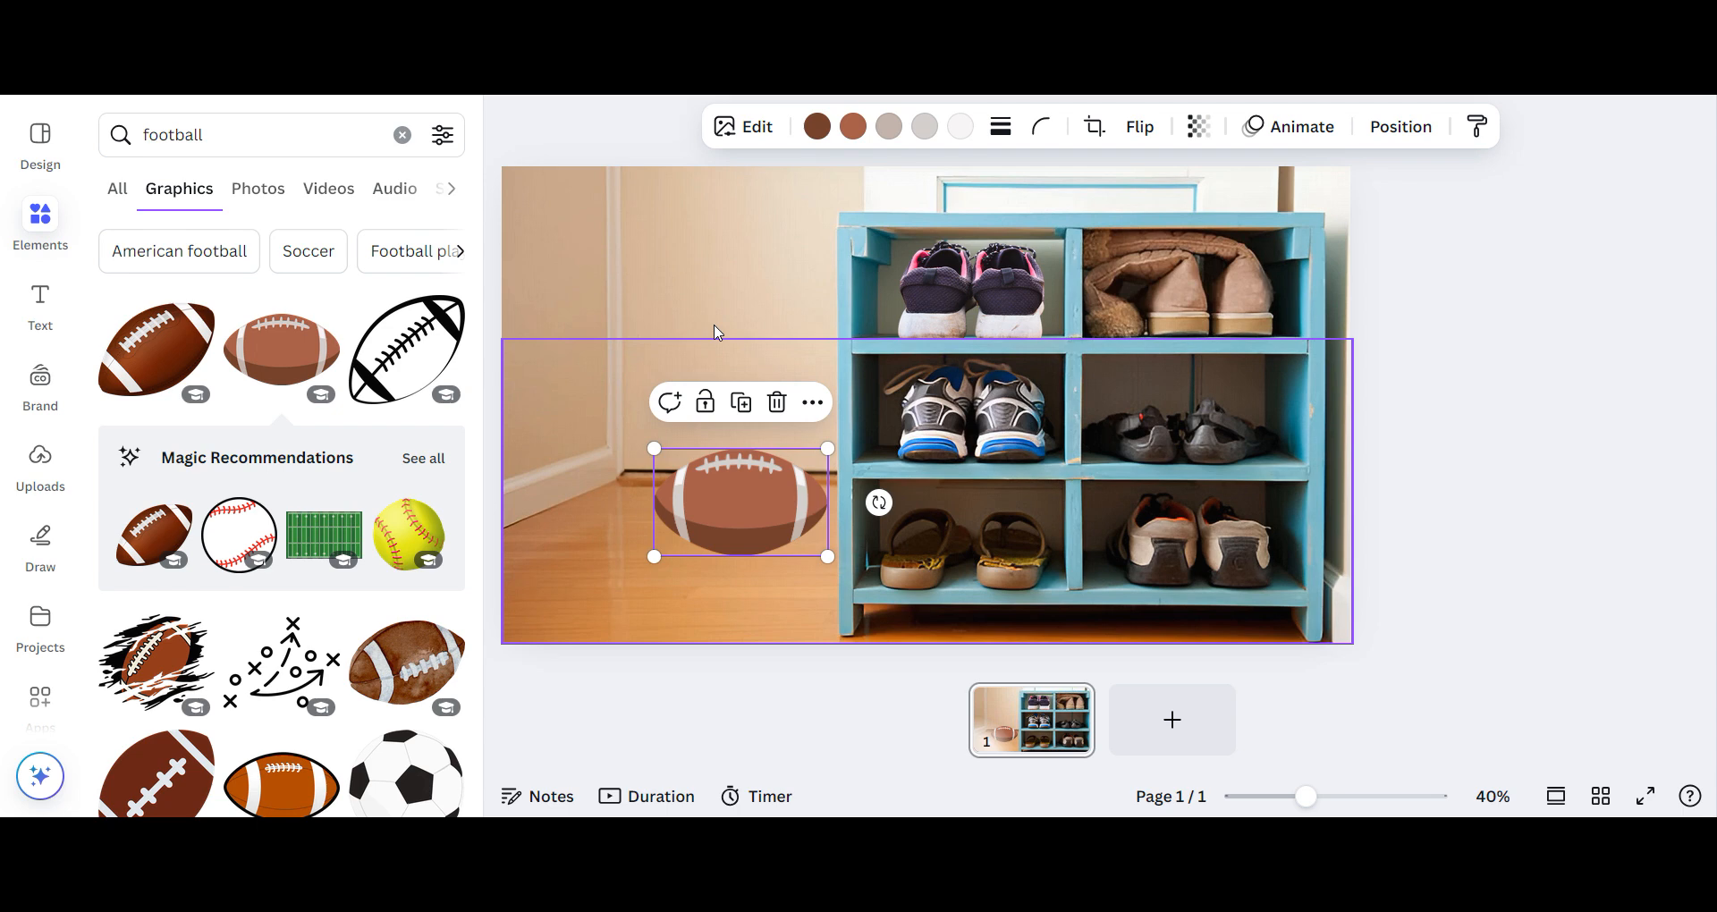
# - Show the layer list with the background photo selected to examine the football's place in the stacking order
pyautogui.click(754, 289)
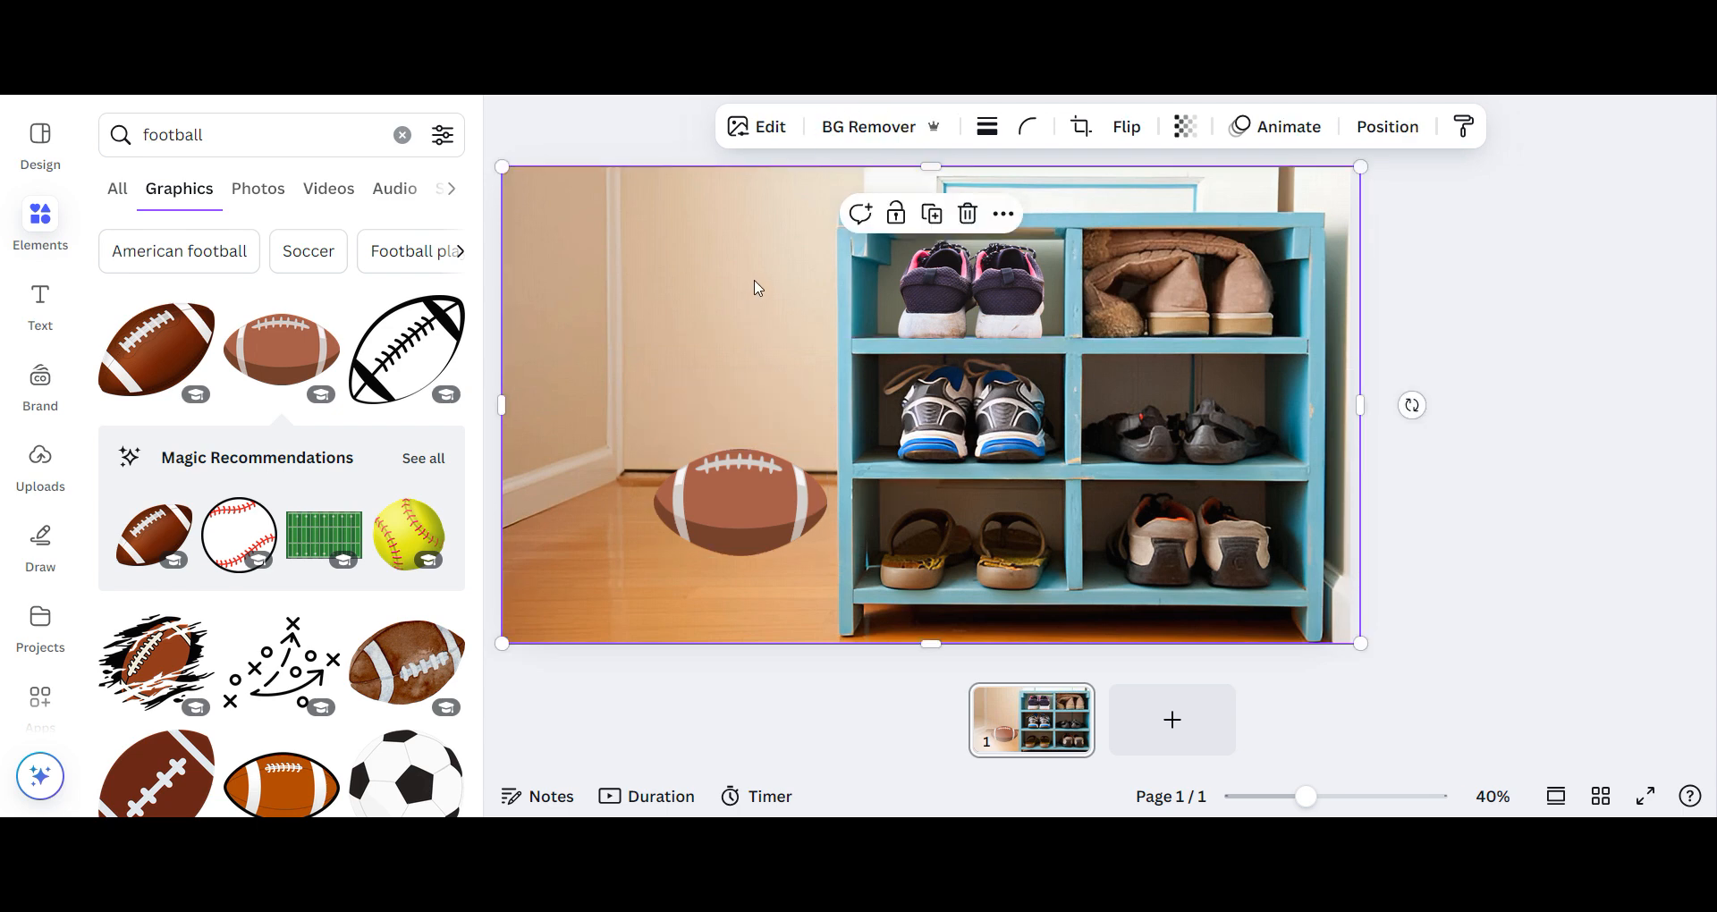
pyautogui.rightClick(755, 289)
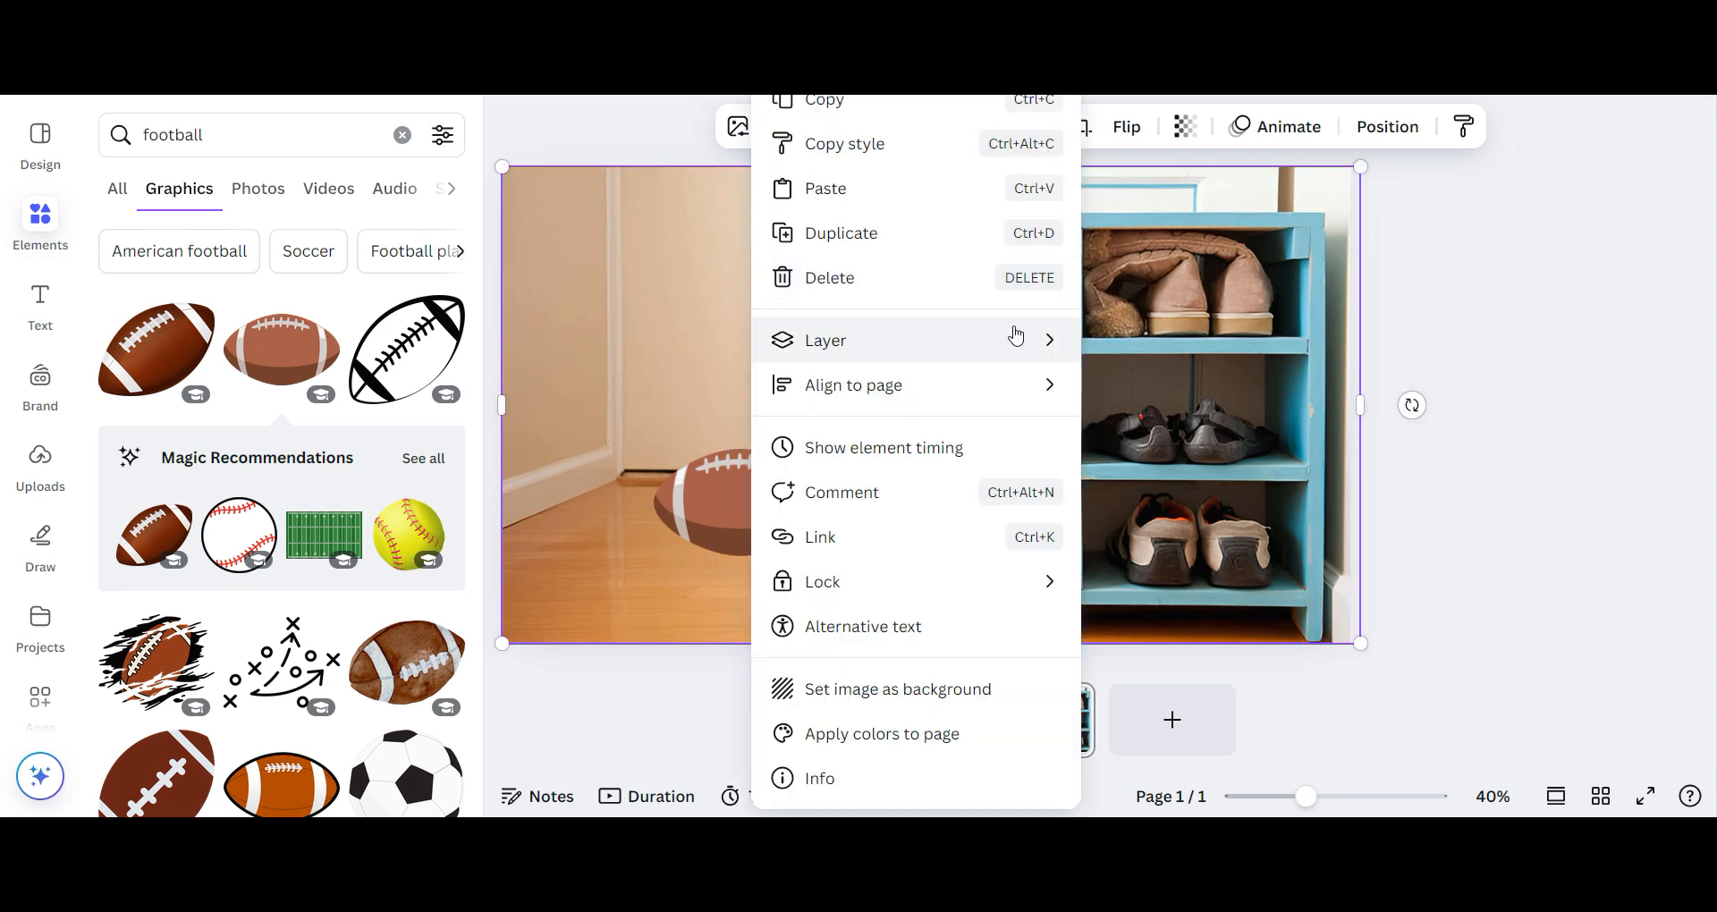
pyautogui.moveTo(1042, 339)
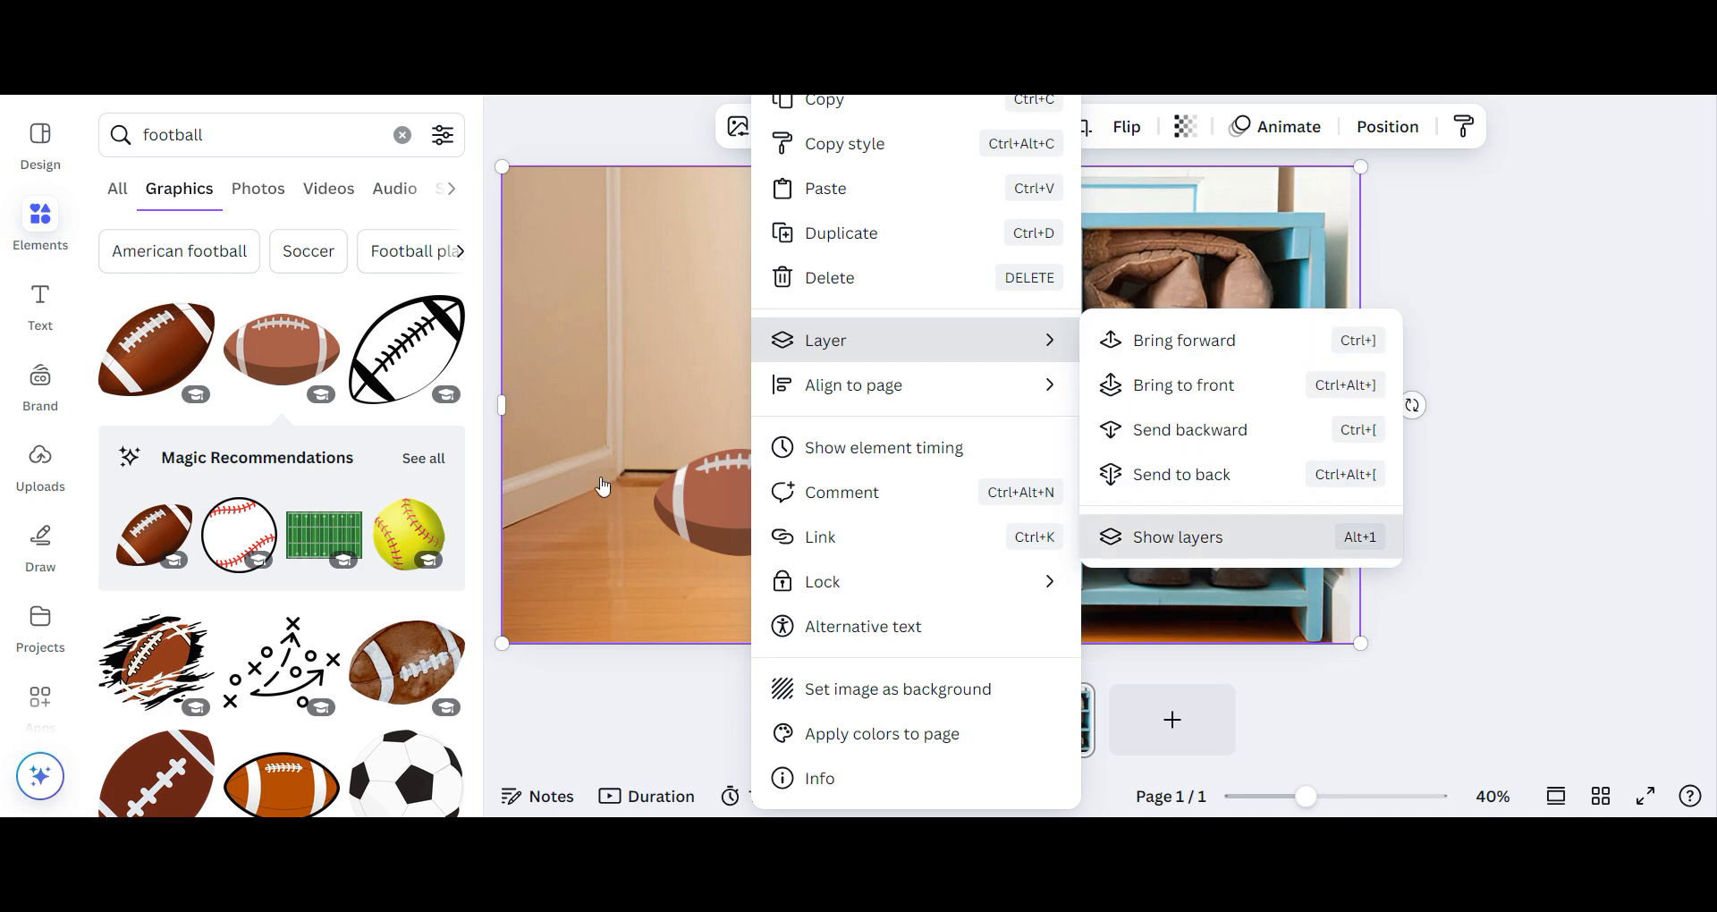
pyautogui.hotkey('alt', '1')
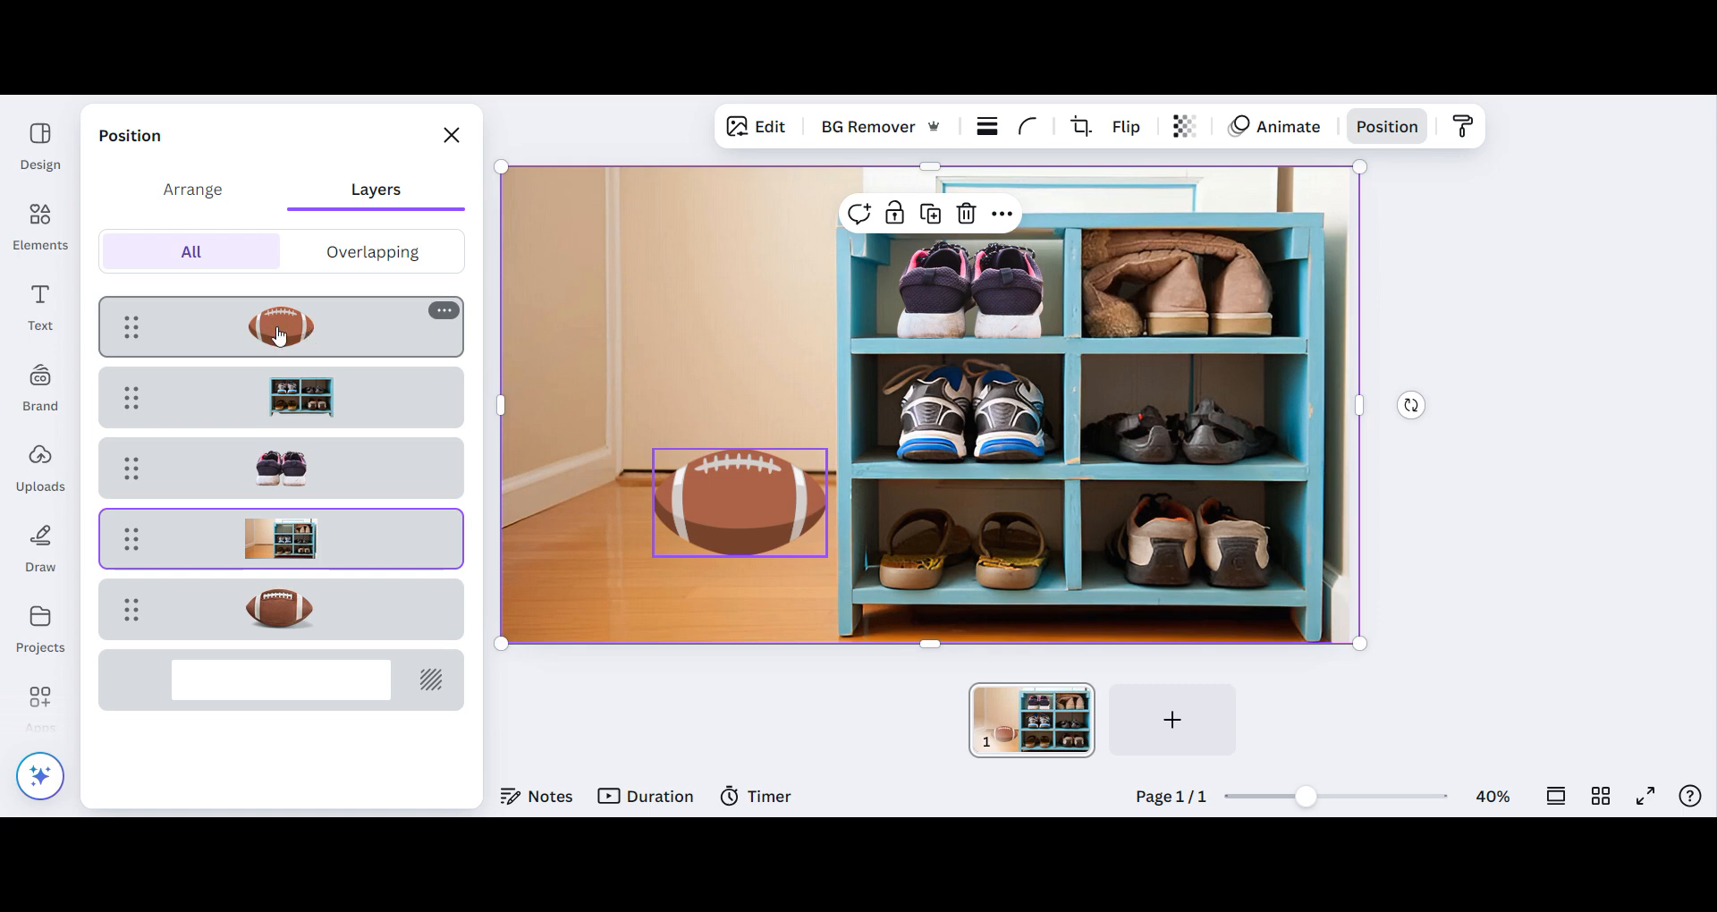
# - Place the flat football graphic directly above the background photo in the layer order, tuck its edge behind the rack's side and scale it down
pyautogui.moveTo(277, 320); pyautogui.dragTo(279, 474)
pyautogui.moveTo(764, 497); pyautogui.dragTo(804, 499)
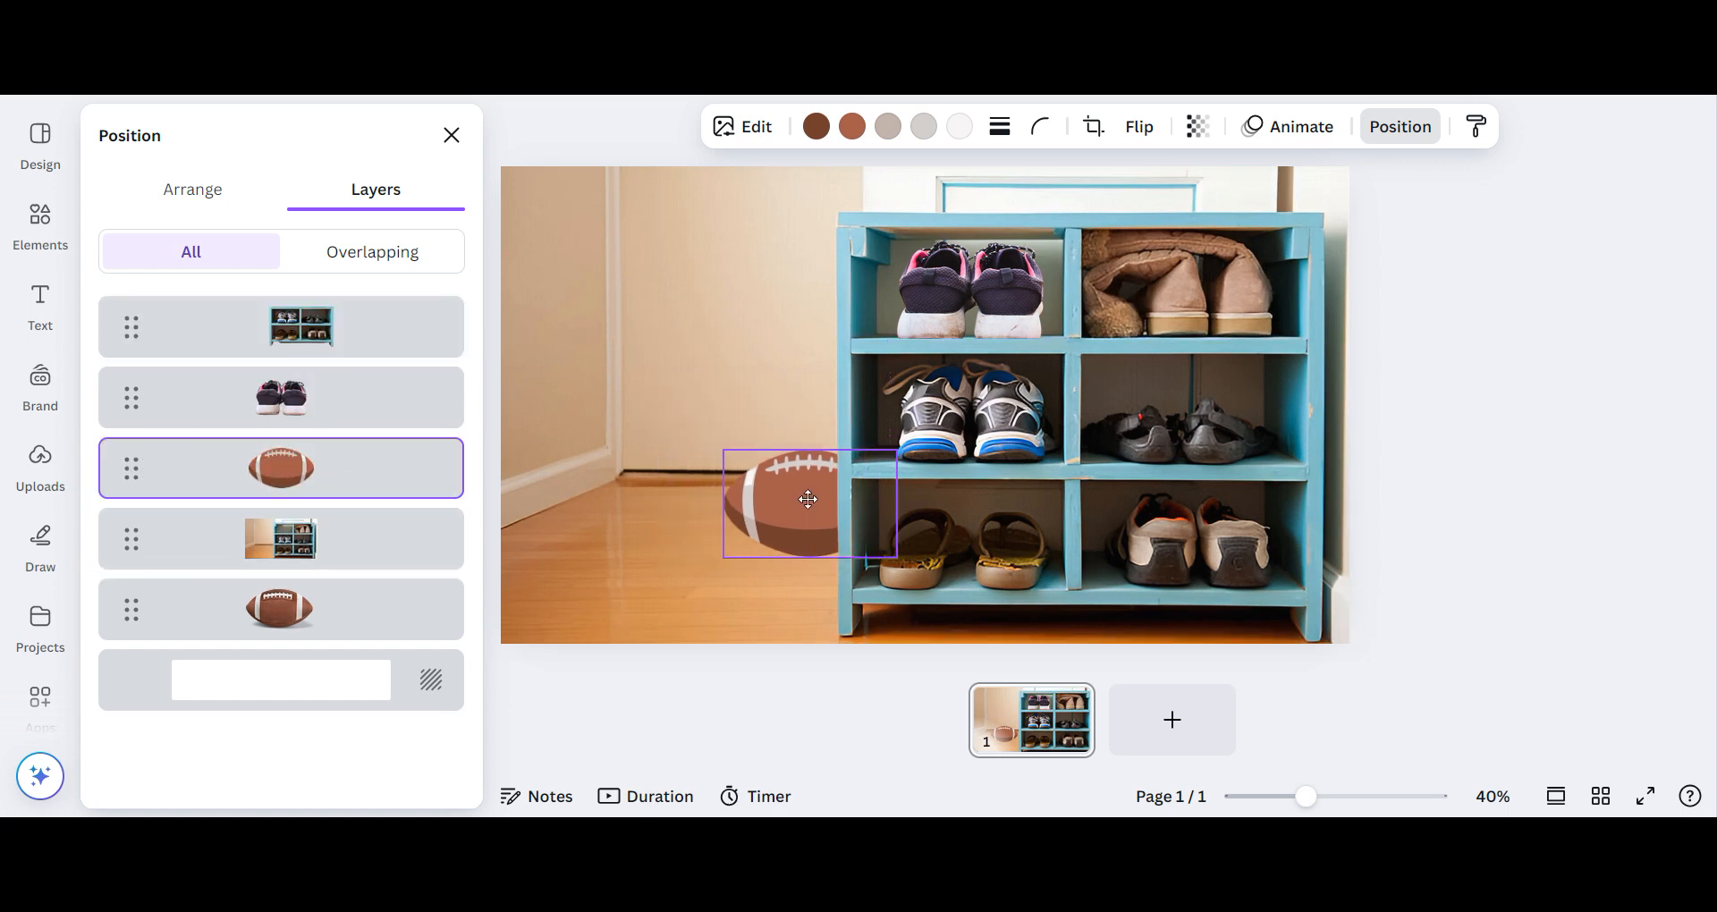
pyautogui.moveTo(790, 499); pyautogui.dragTo(783, 499)
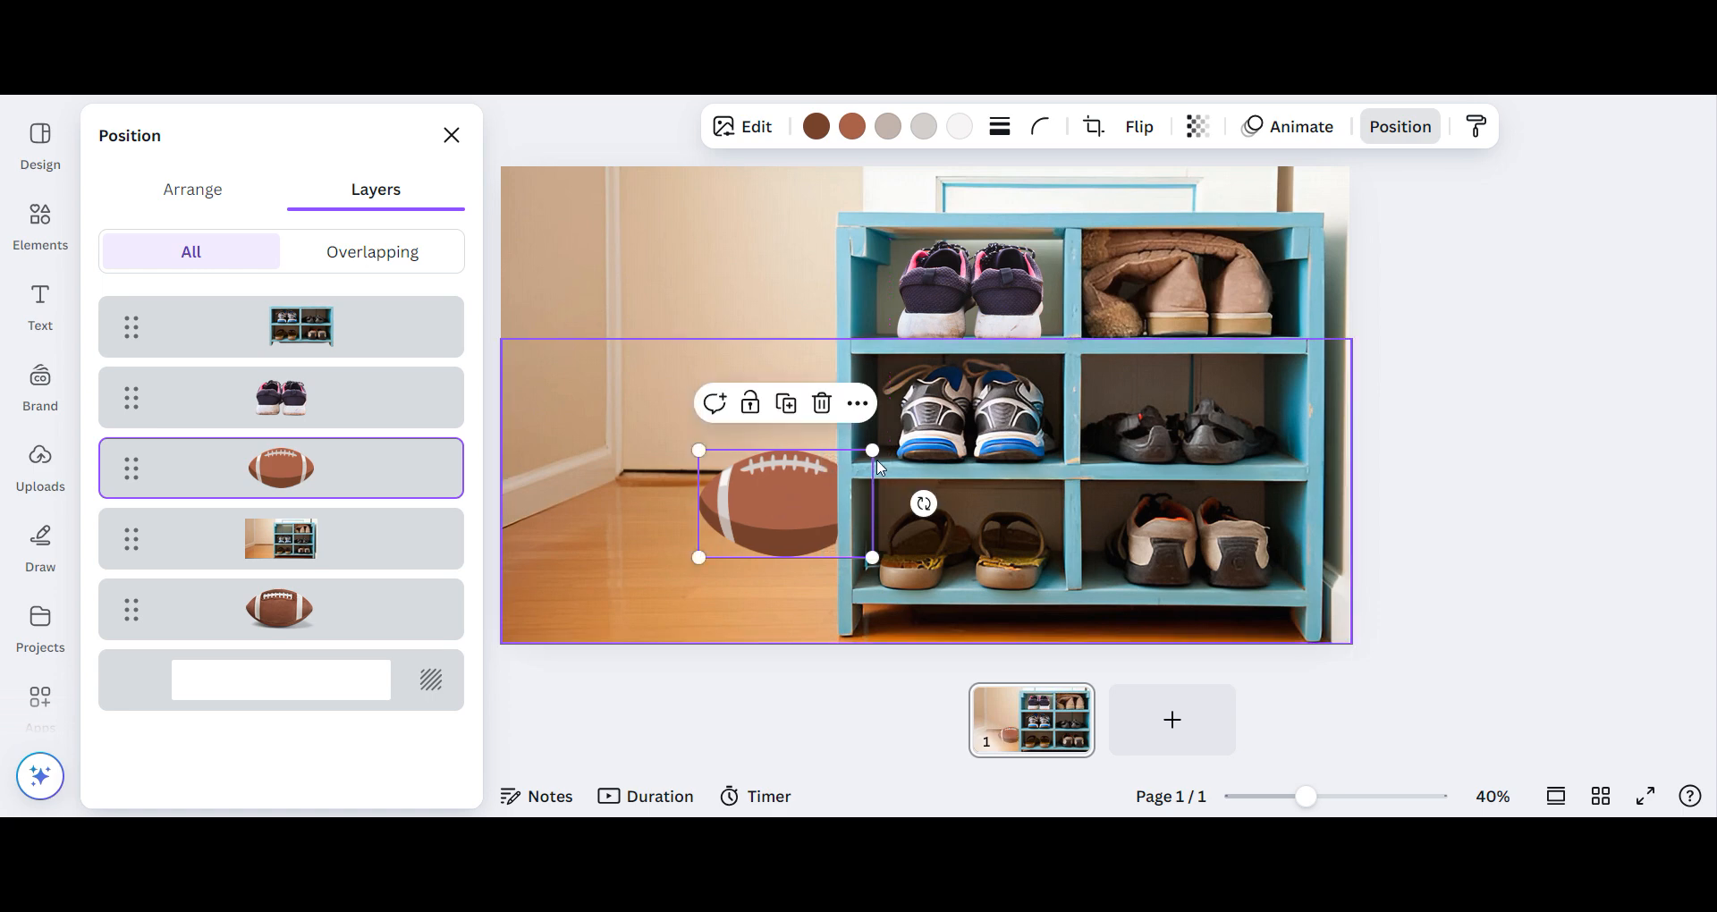
pyautogui.moveTo(872, 452); pyautogui.dragTo(822, 508)
# - Raise the realistic football just above the background photo, send the flat football graphic beneath that photo, and scale the realistic one down
pyautogui.click(278, 631)
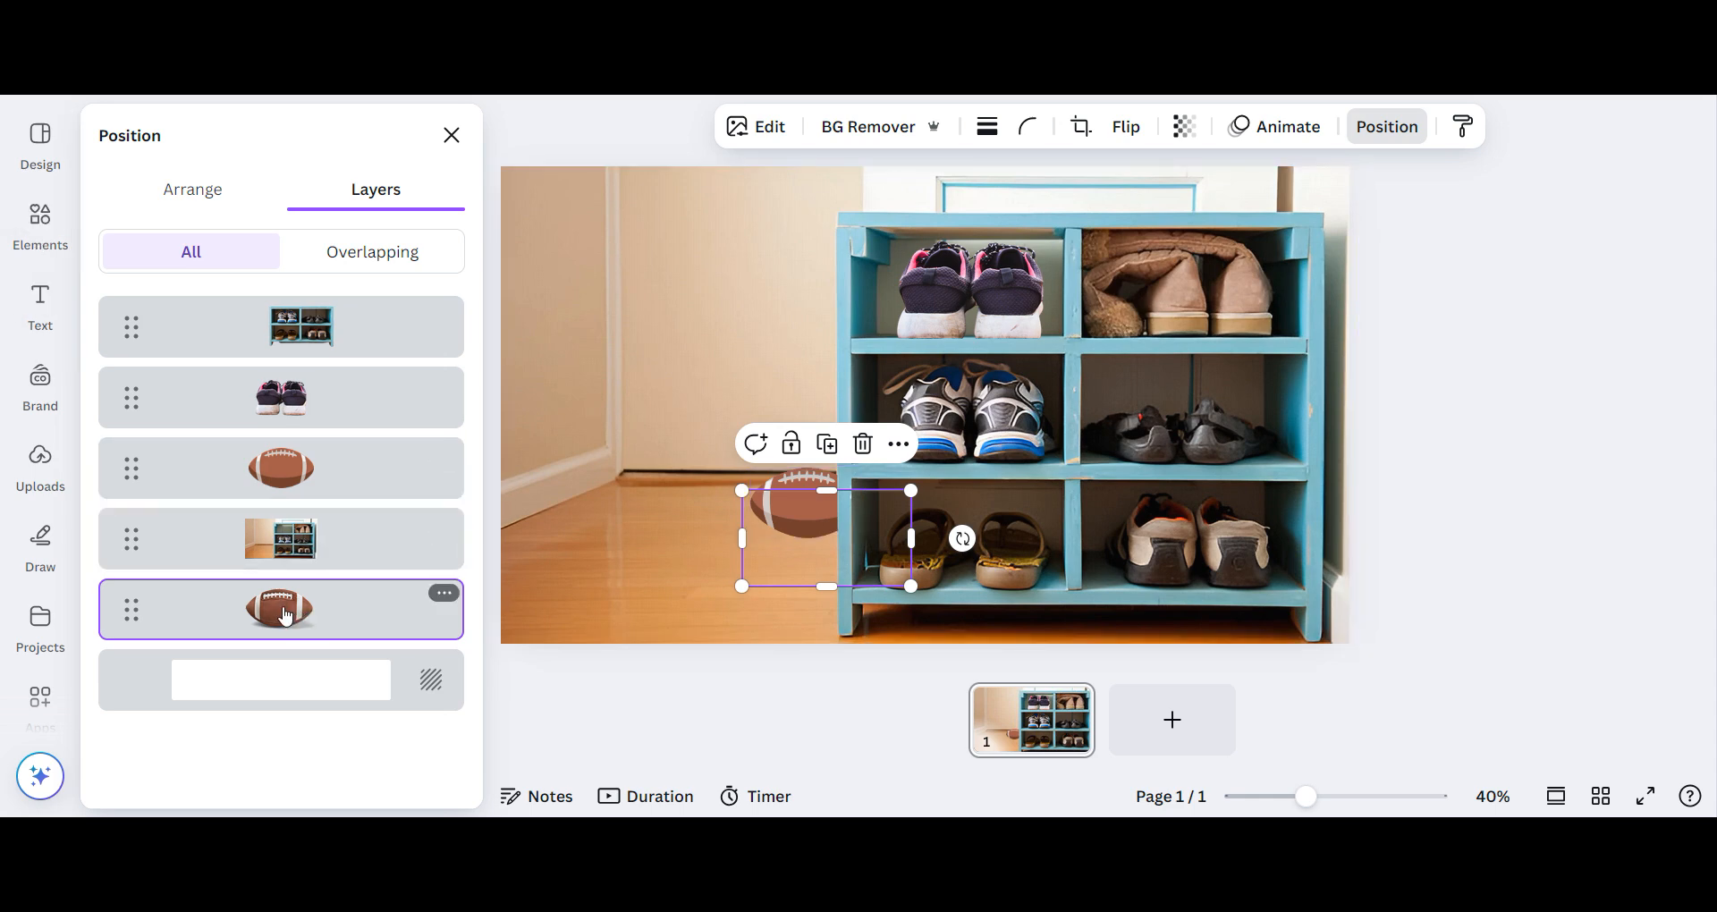
pyautogui.moveTo(285, 614); pyautogui.dragTo(292, 465)
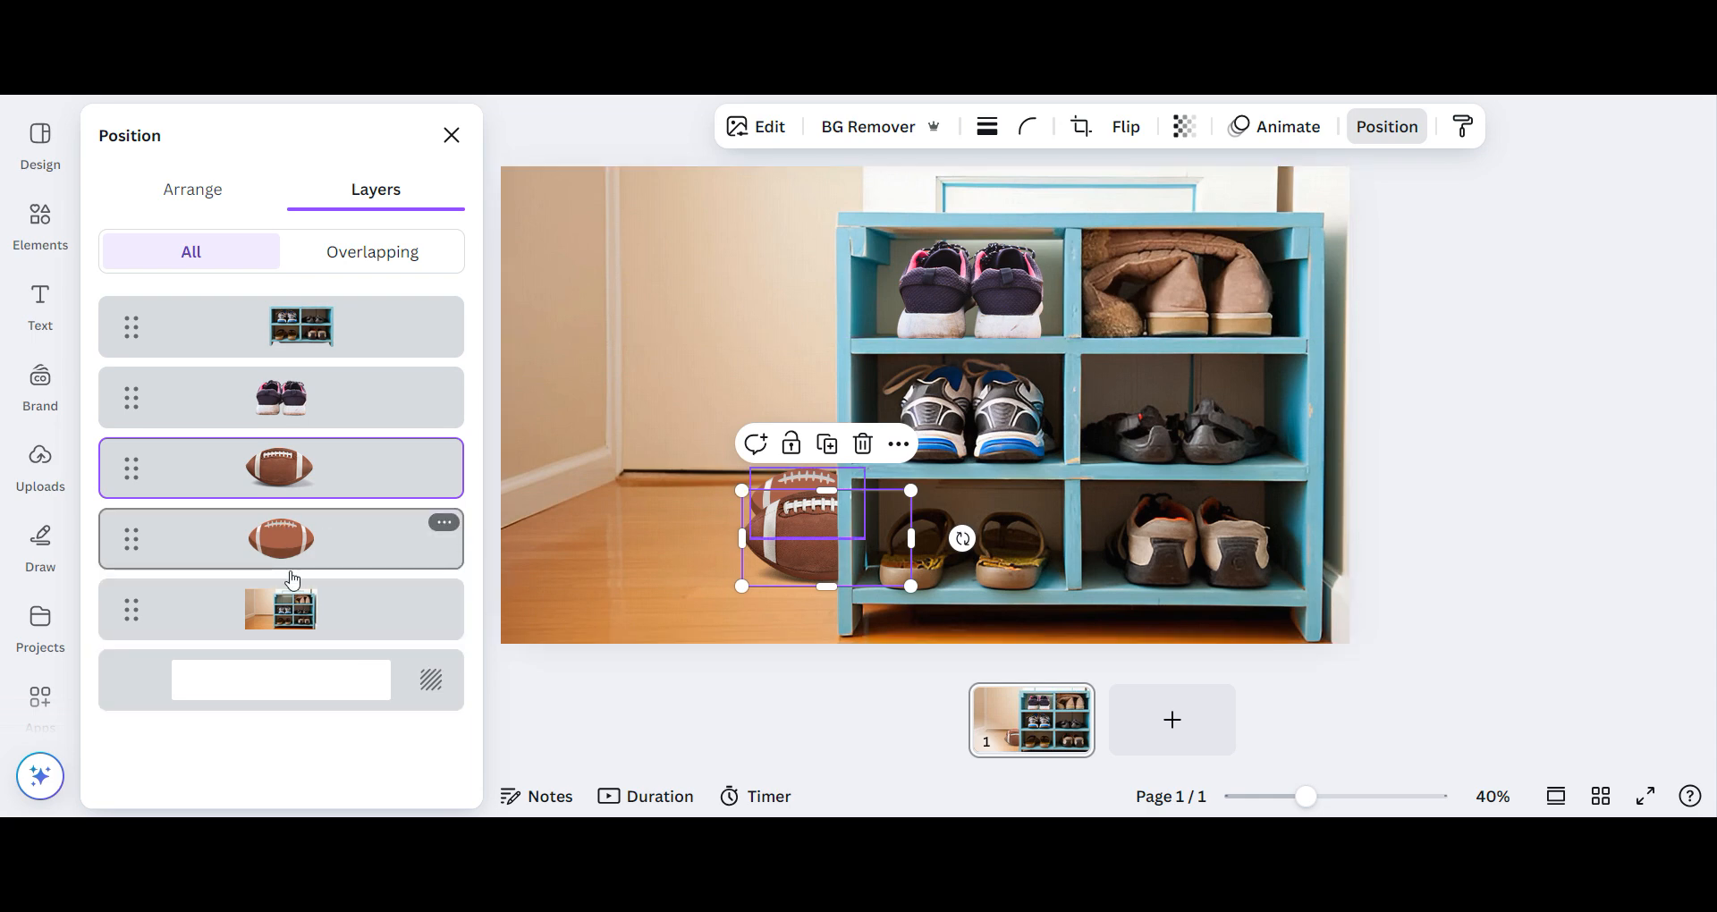
pyautogui.moveTo(300, 597); pyautogui.dragTo(264, 646)
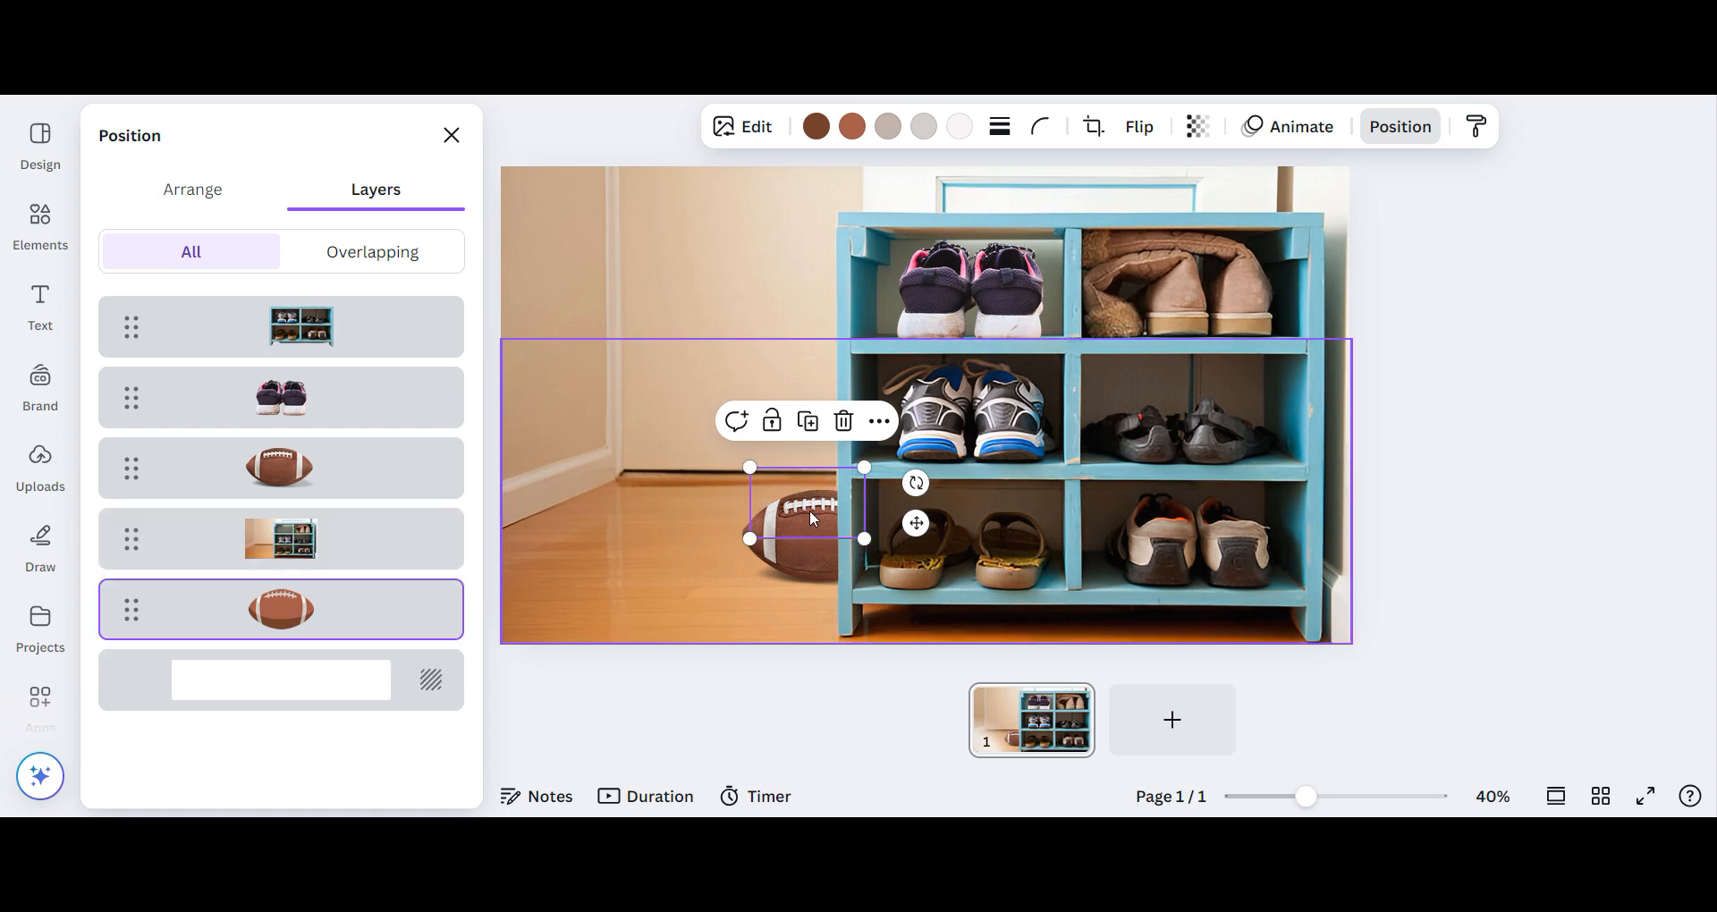
pyautogui.click(841, 503)
pyautogui.moveTo(742, 586); pyautogui.dragTo(795, 531)
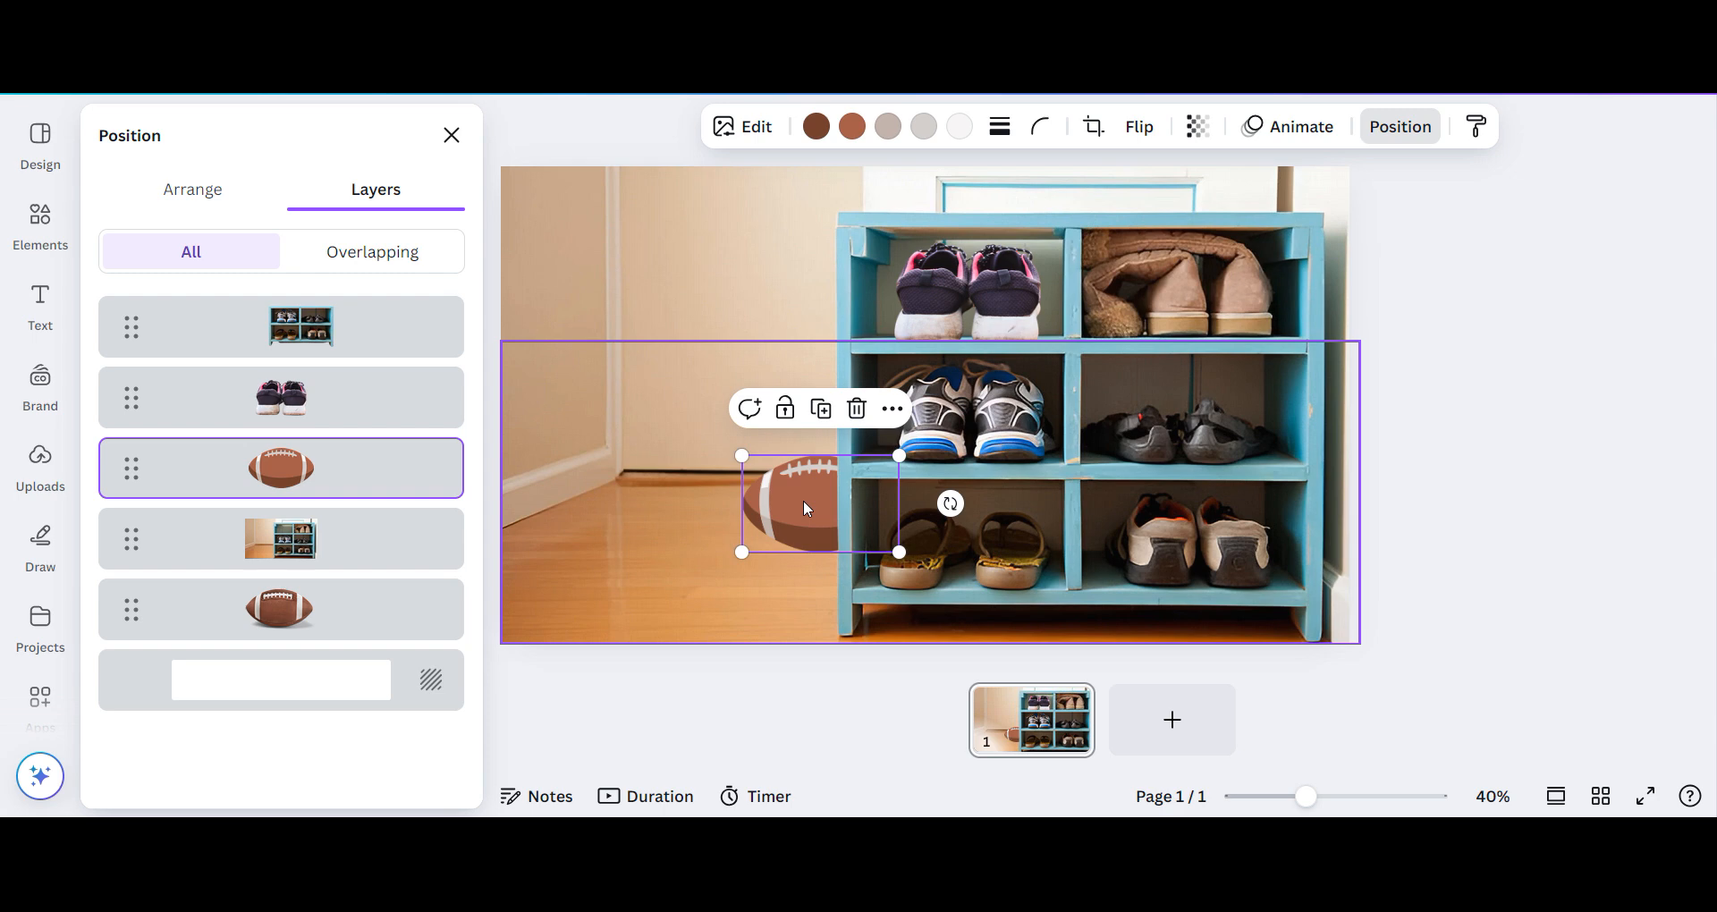
# - Move the flat football graphic down onto the floor beside the rack, keeping its edge tucked behind the rack's side
pyautogui.moveTo(803, 501); pyautogui.dragTo(768, 585)
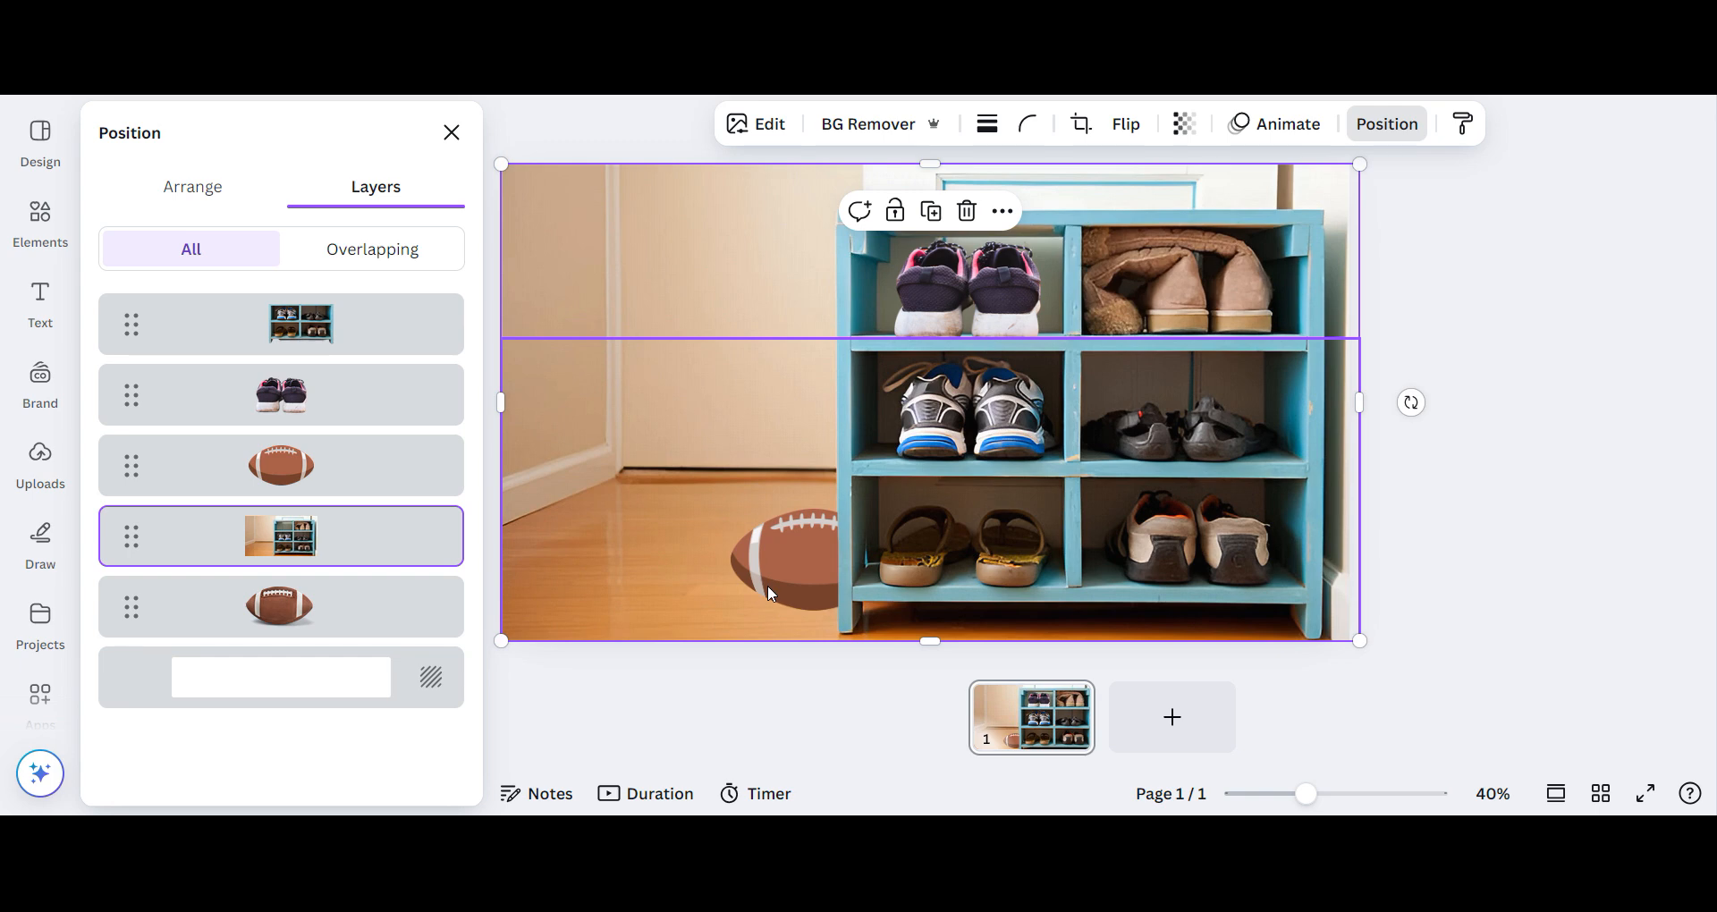